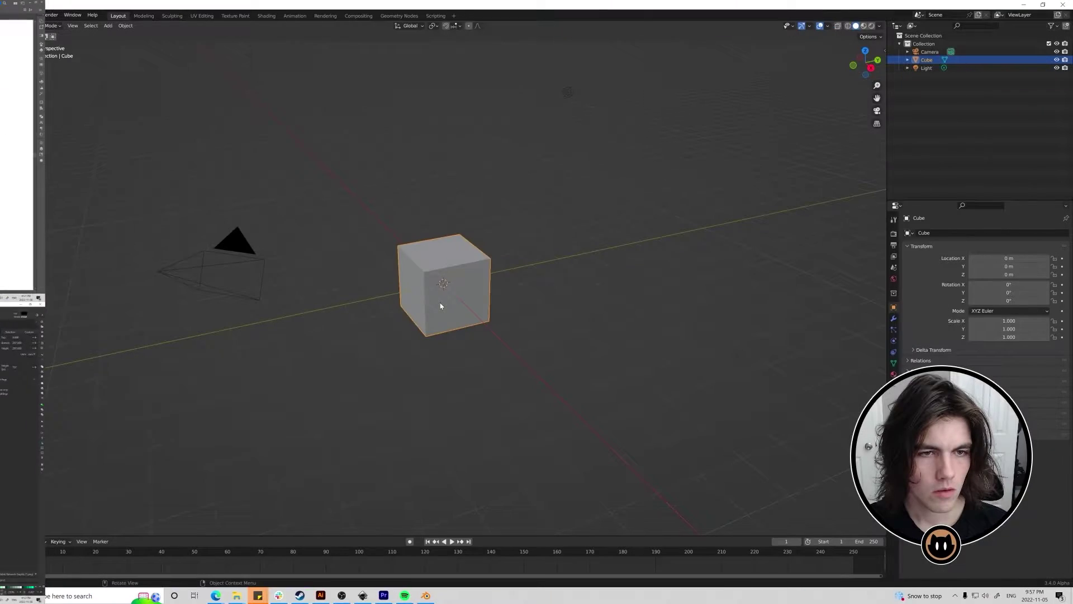
# Delete the default cube and import Blender_logo_no_text.svg from the Downloads folder as a Scalable Vector Graphics file.
pyautogui.press('x')
pyautogui.click(466, 275)
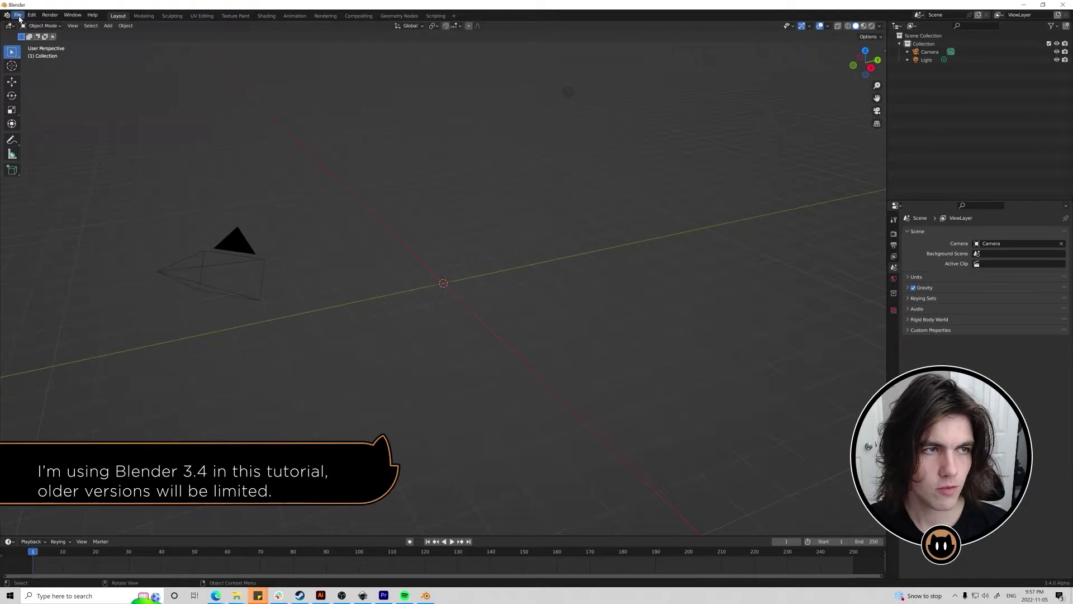
pyautogui.click(18, 14)
pyautogui.moveTo(34, 124)
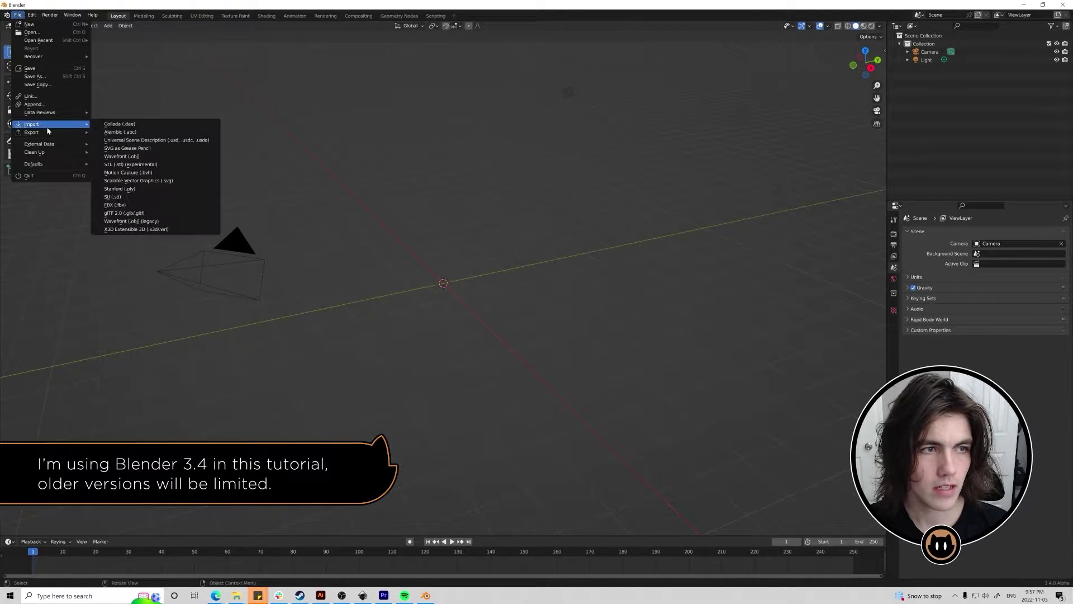
pyautogui.click(151, 177)
pyautogui.click(360, 315)
pyautogui.click(643, 197)
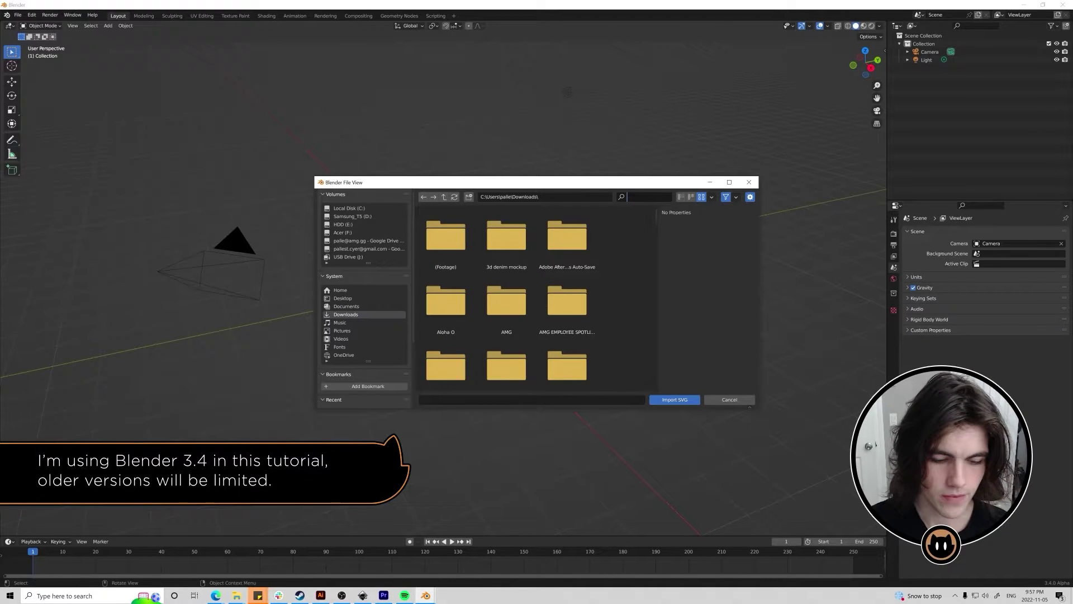
pyautogui.write('blene')
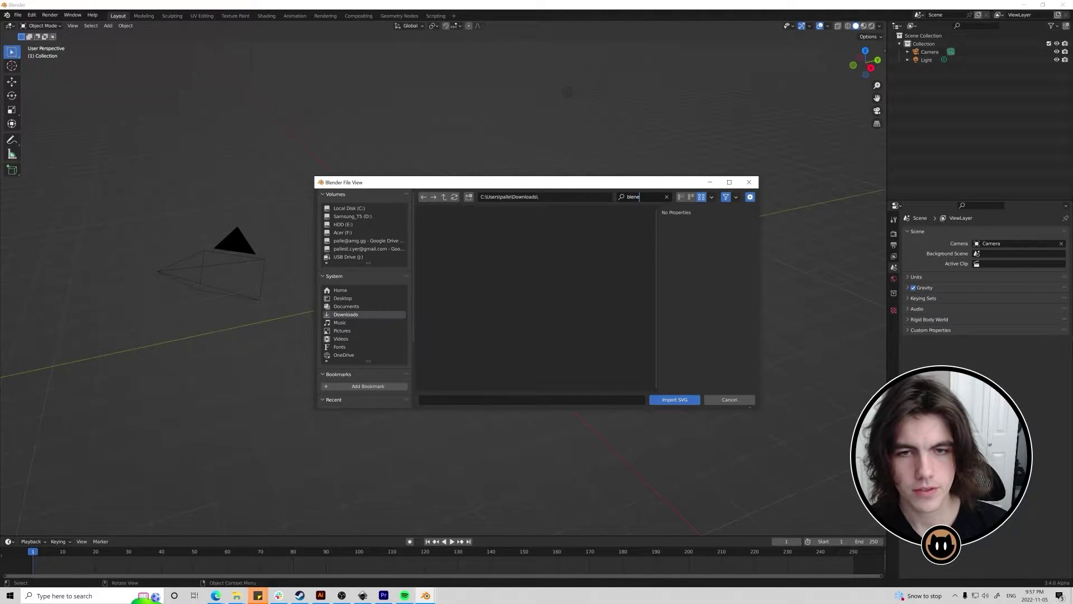
pyautogui.press('BackSpace')
pyautogui.write('d')
pyautogui.doubleClick(445, 235)
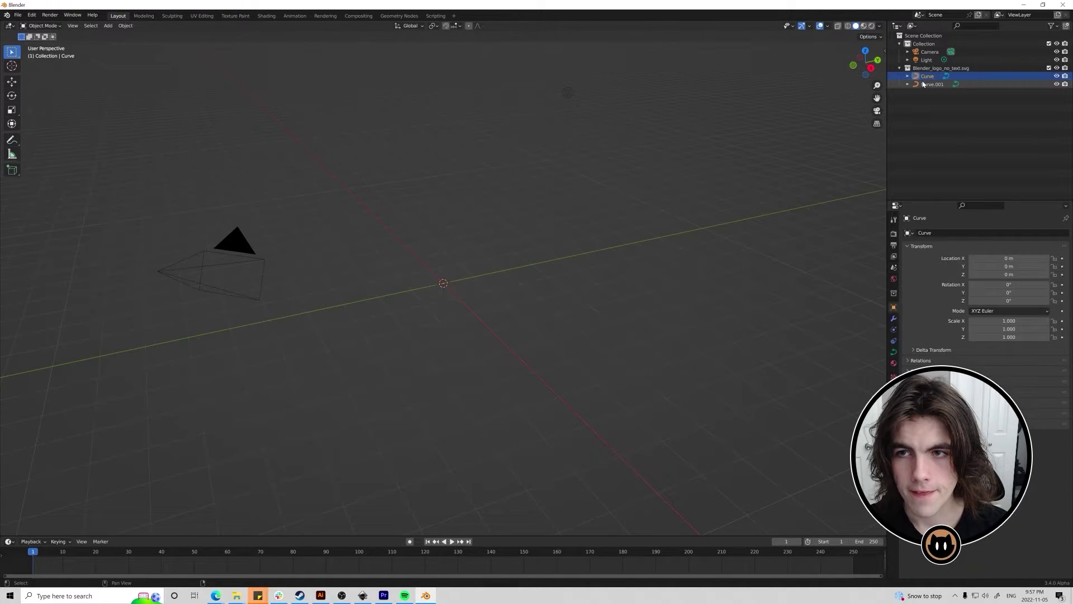
# Join the two curves of the imported Blender logo into a single curve object.
pyautogui.scroll(6, 512, 317)
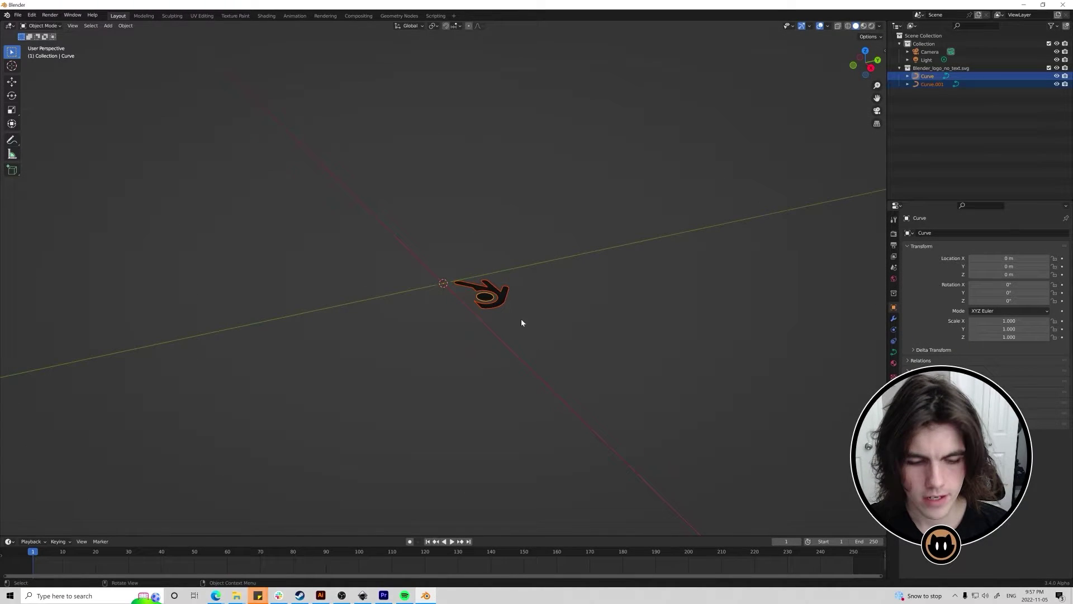
pyautogui.click(925, 77)
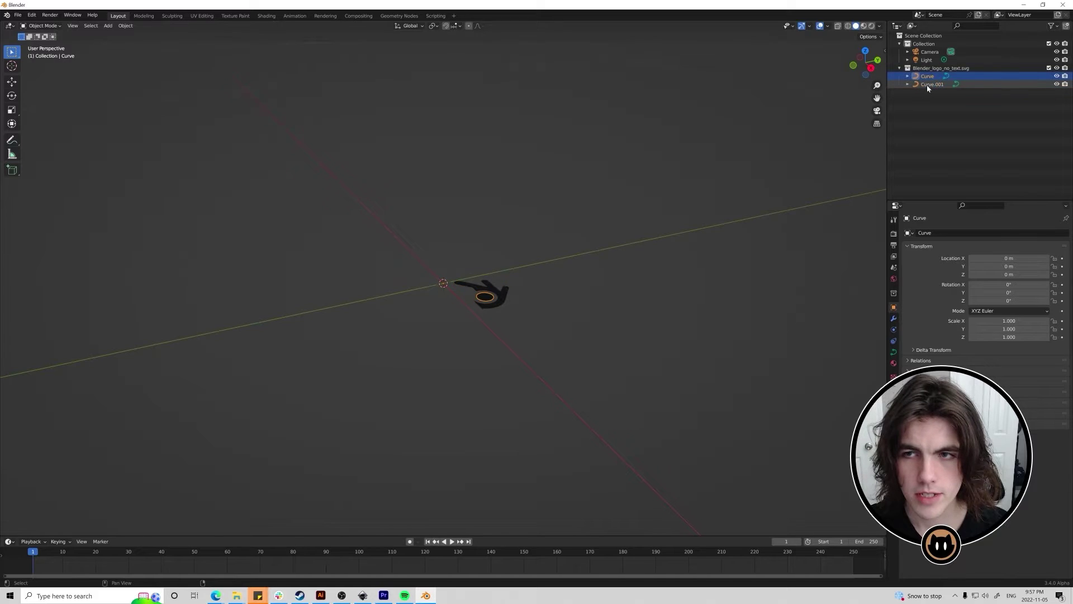
pyautogui.keyDown('shift'); pyautogui.click(928, 86); pyautogui.keyUp('shift')
pyautogui.hotkey('ctrl', 'j')
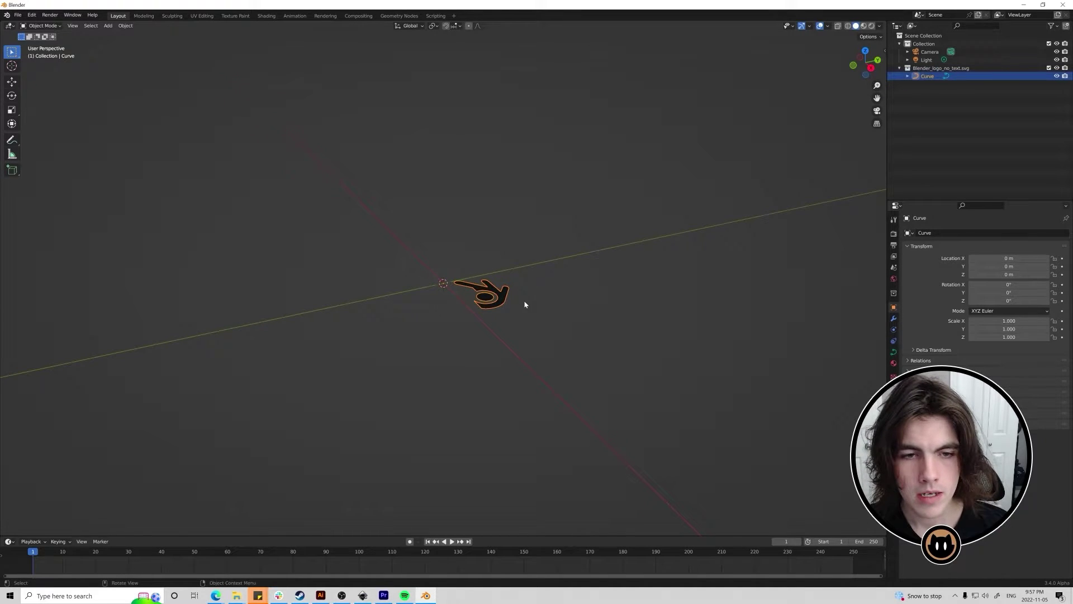
# Set the shape of the joined logo curve to 3D.
pyautogui.scroll(3, 525, 301)
pyautogui.moveTo(558, 314)
pyautogui.mouseDown(button='middle')
pyautogui.moveTo(542, 319)
pyautogui.moveTo(563, 333)
pyautogui.moveTo(552, 305)
pyautogui.mouseUp(button='middle')
pyautogui.scroll(3, 563, 333)
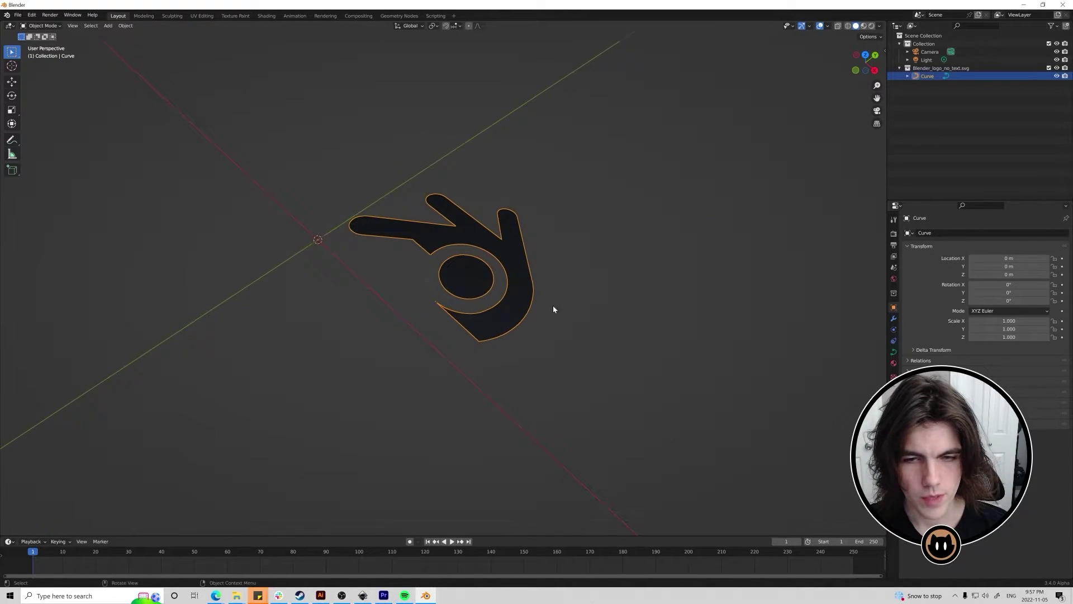
pyautogui.click(893, 352)
pyautogui.click(996, 259)
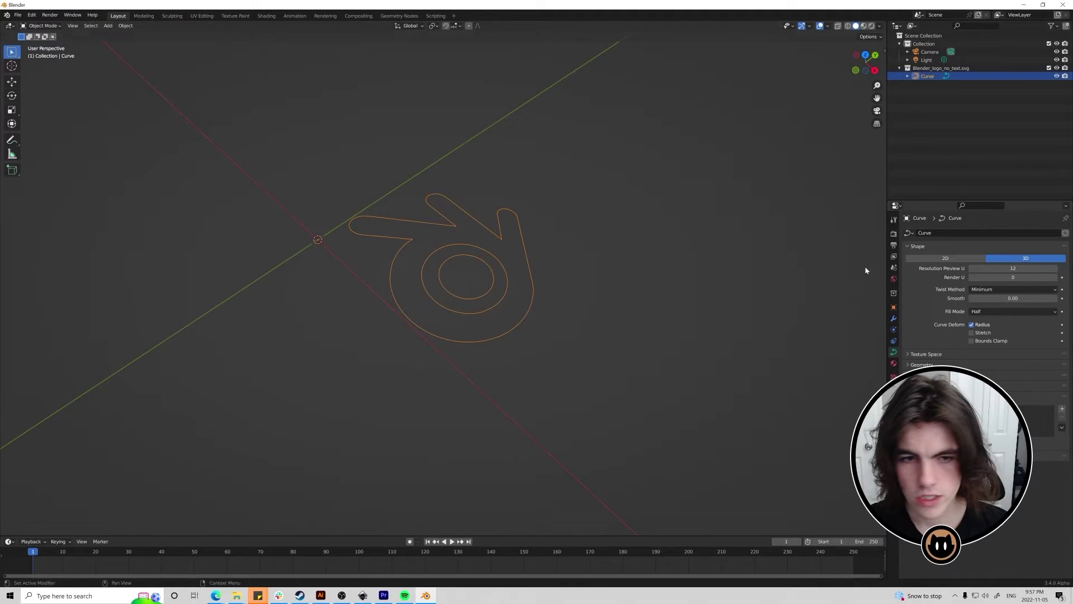
pyautogui.moveTo(654, 292); pyautogui.dragTo(633, 309, button='middle')
pyautogui.scroll(-5, 604, 304)
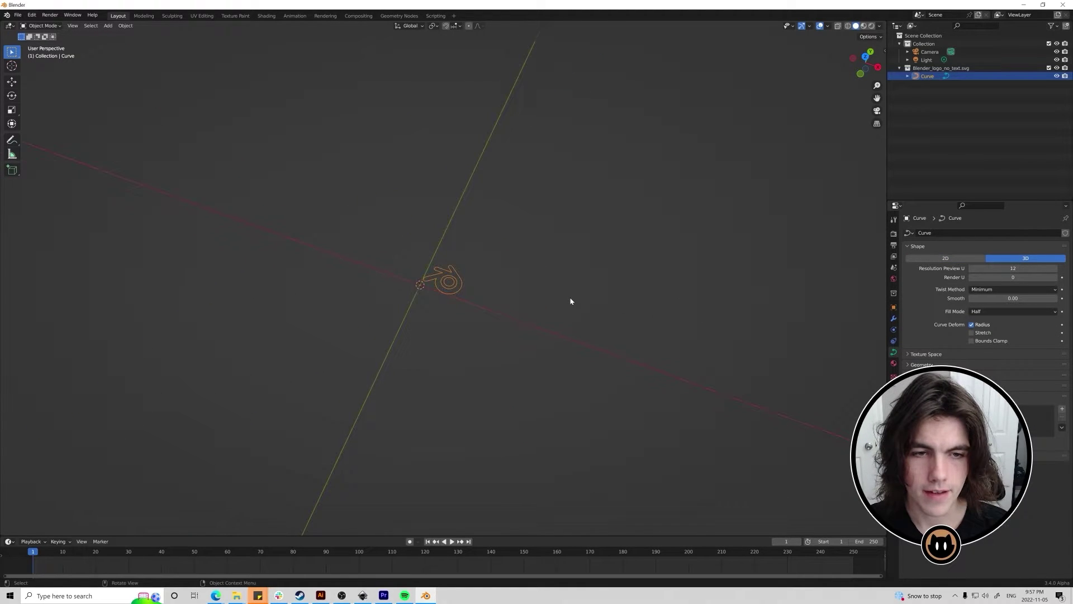
# Select the camera, look through it in the viewport and display its object transform properties.
pyautogui.click(939, 52)
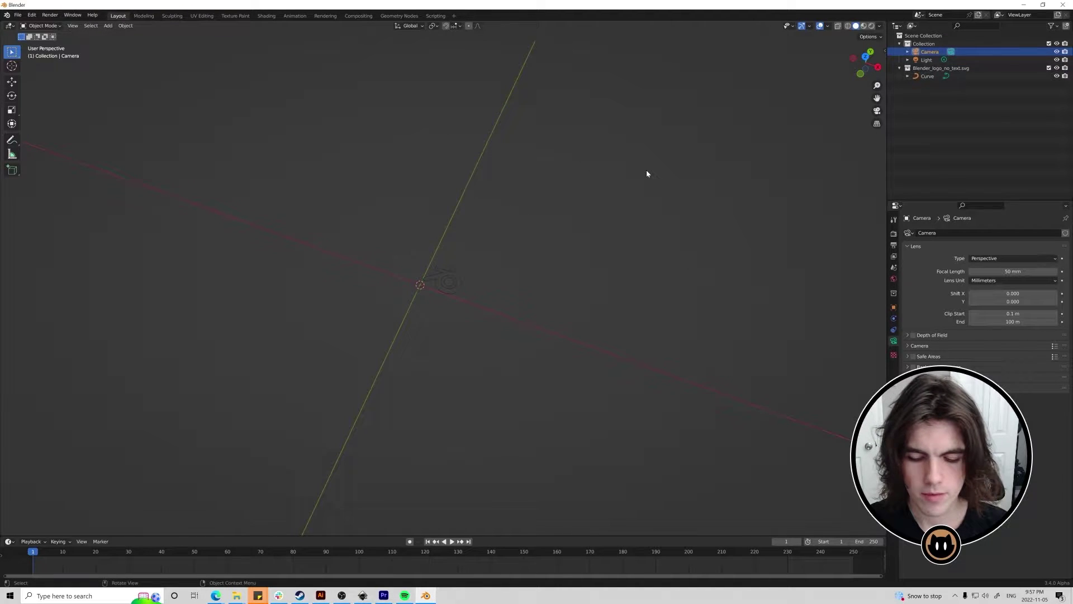
pyautogui.press('KP_0')
pyautogui.click(892, 309)
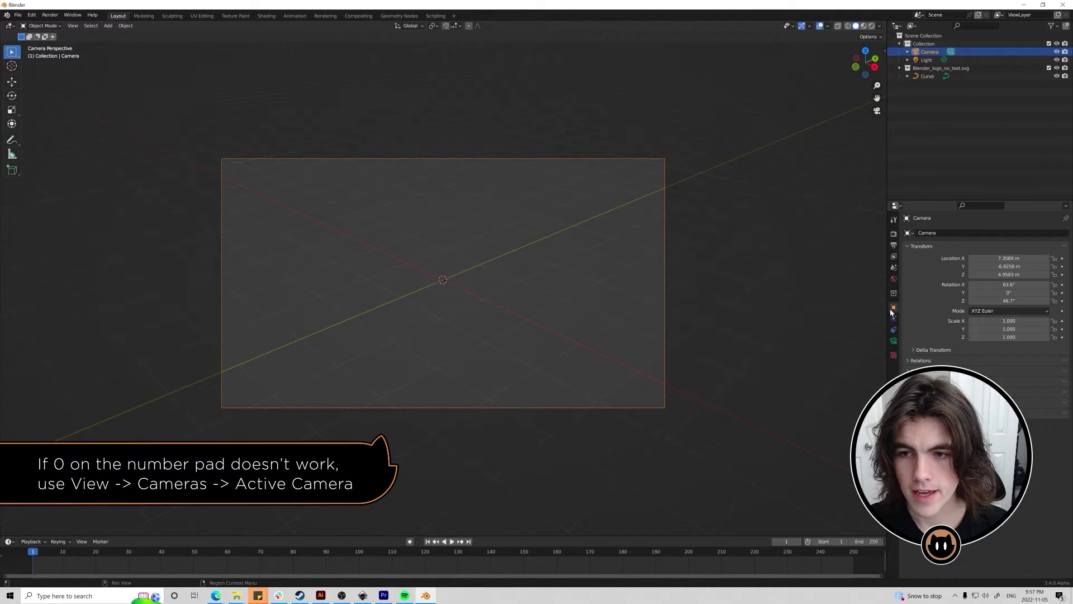
pyautogui.click(1008, 259)
pyautogui.write('9')
pyautogui.press('Tab')
pyautogui.write('9')
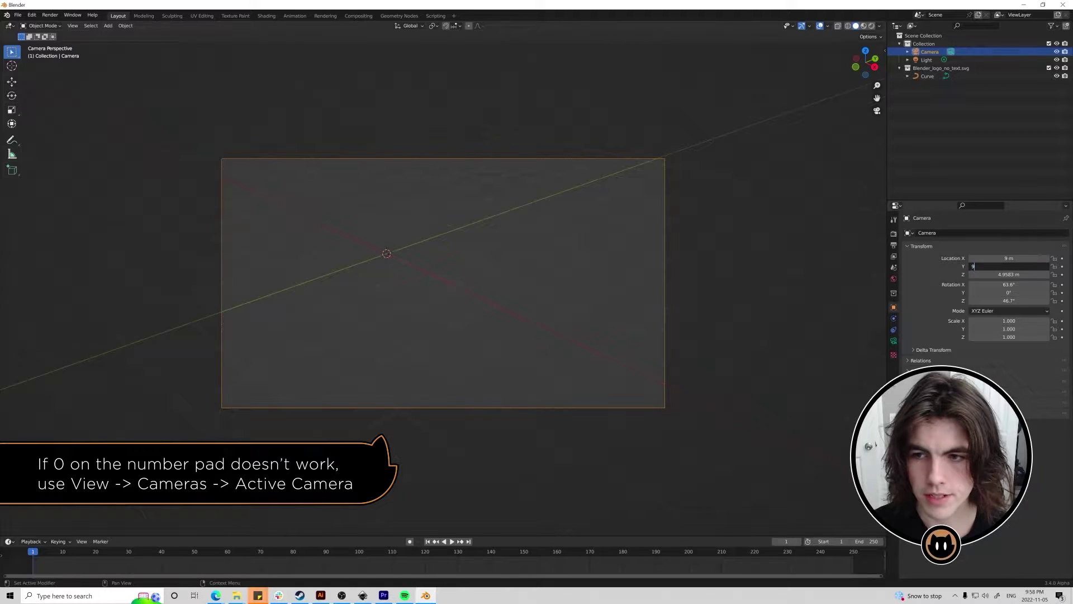
pyautogui.press('Return')
# Set the camera's location and rotation to 0 on all axes, except for a Z location raised to about 0.62 m.
pyautogui.click(1000, 259)
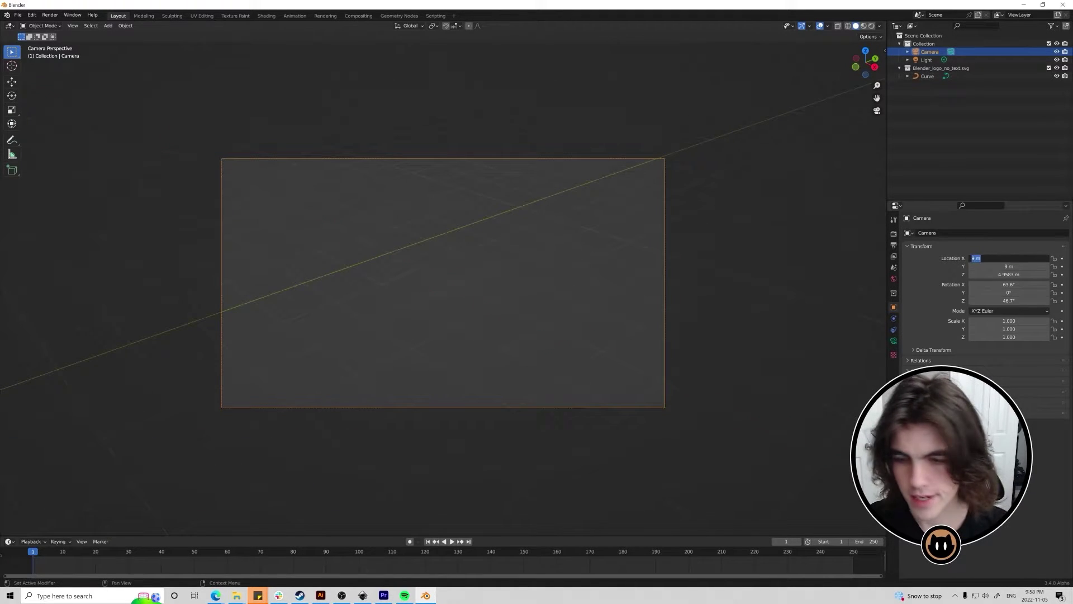
pyautogui.write('0')
pyautogui.press('Tab')
pyautogui.write('0')
pyautogui.press('Tab')
pyautogui.write('0')
pyautogui.press('Tab')
pyautogui.write('0')
pyautogui.press('Tab')
pyautogui.press('Tab')
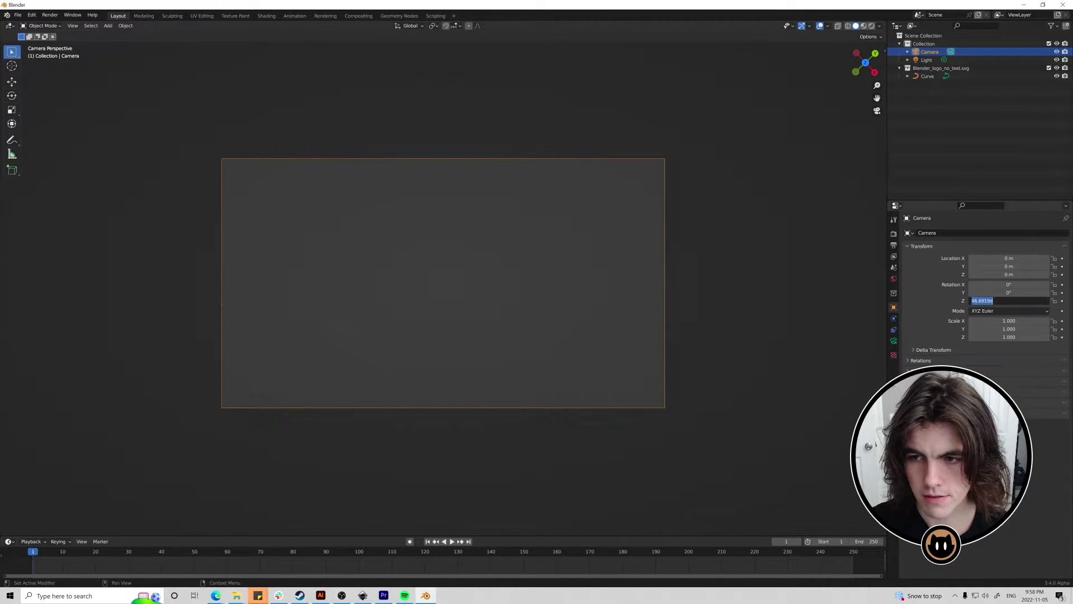
pyautogui.write('0')
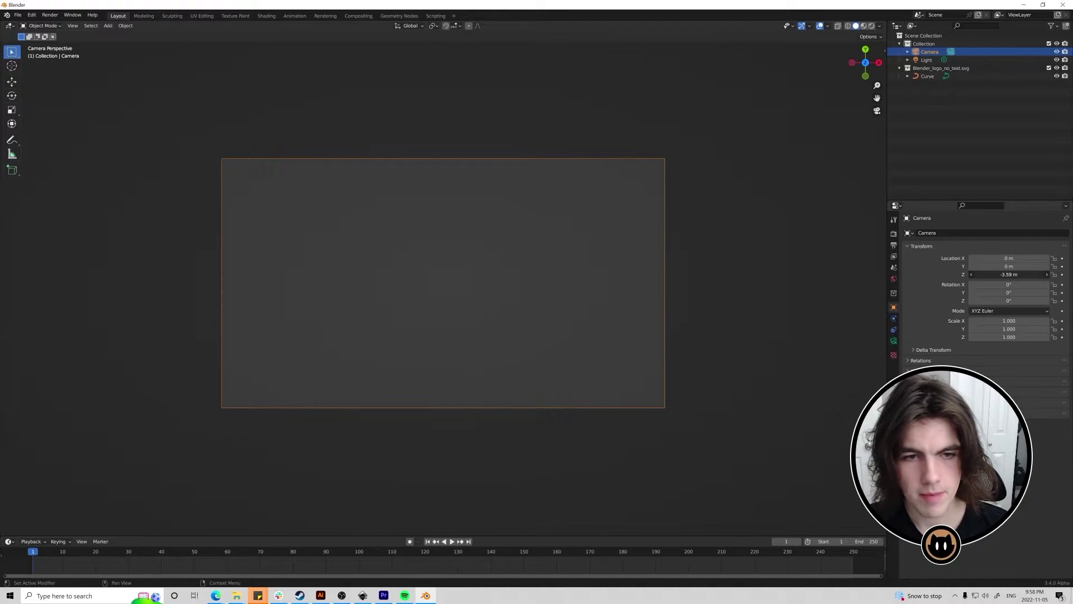
pyautogui.moveTo(1008, 275); pyautogui.dragTo(1040, 274)
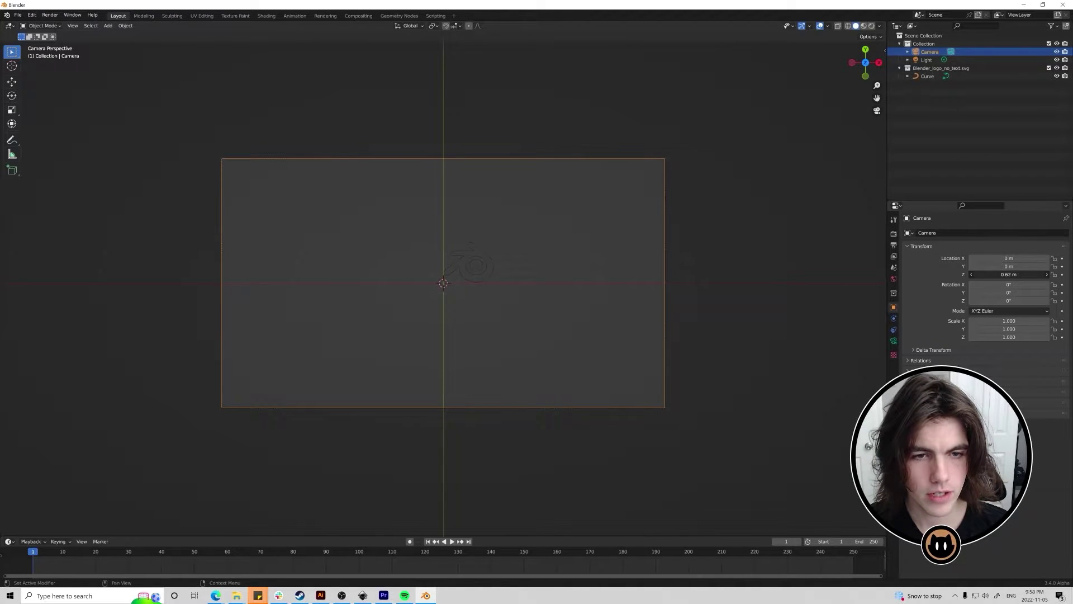
# Select the logo curve.
pyautogui.click(487, 254)
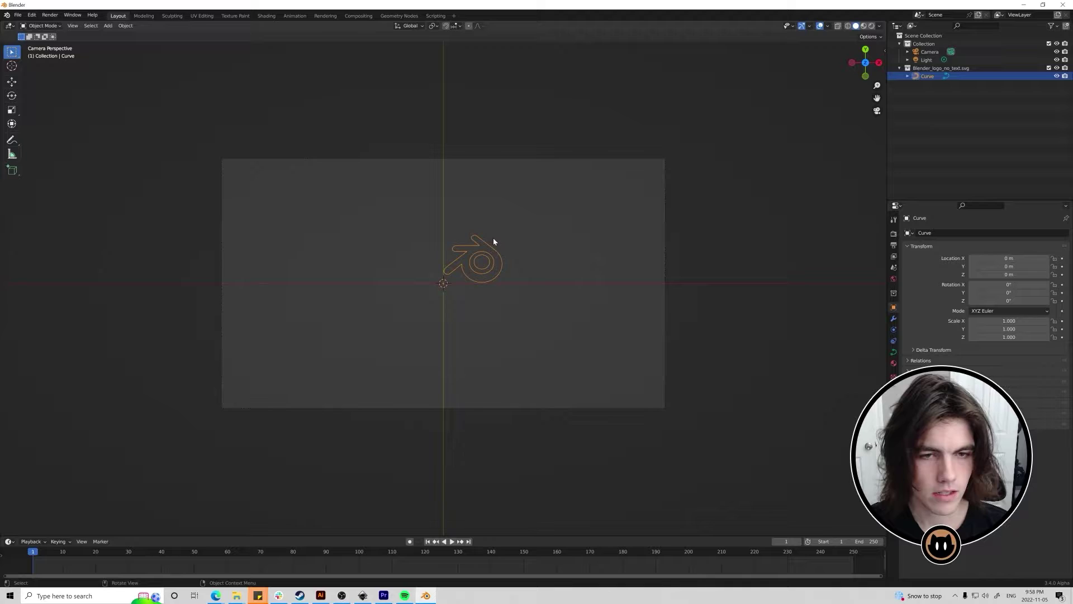
pyautogui.click(126, 25)
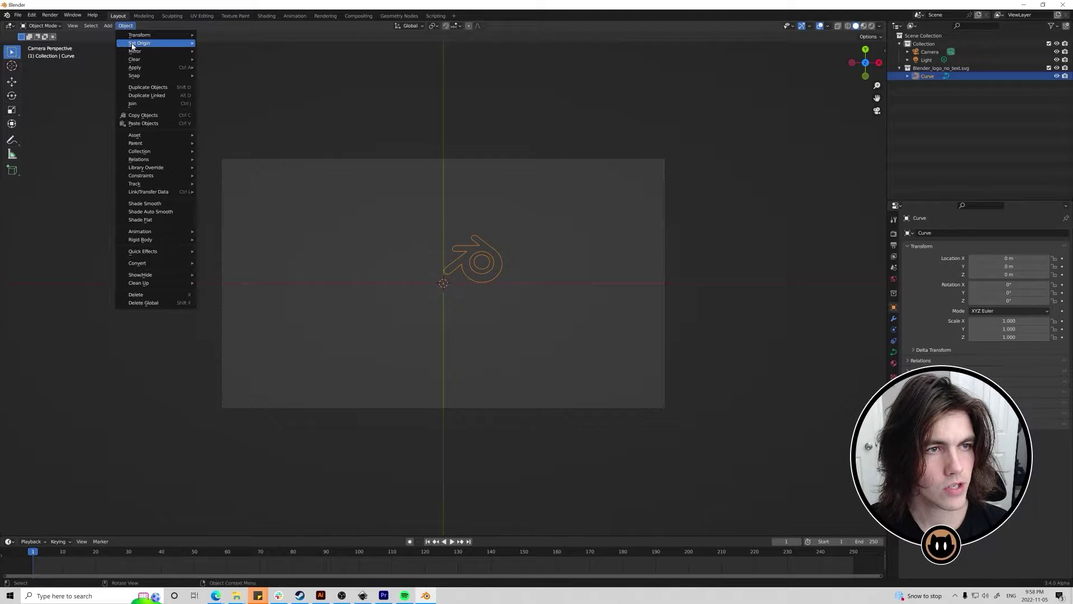
pyautogui.moveTo(156, 43)
pyautogui.click(236, 58)
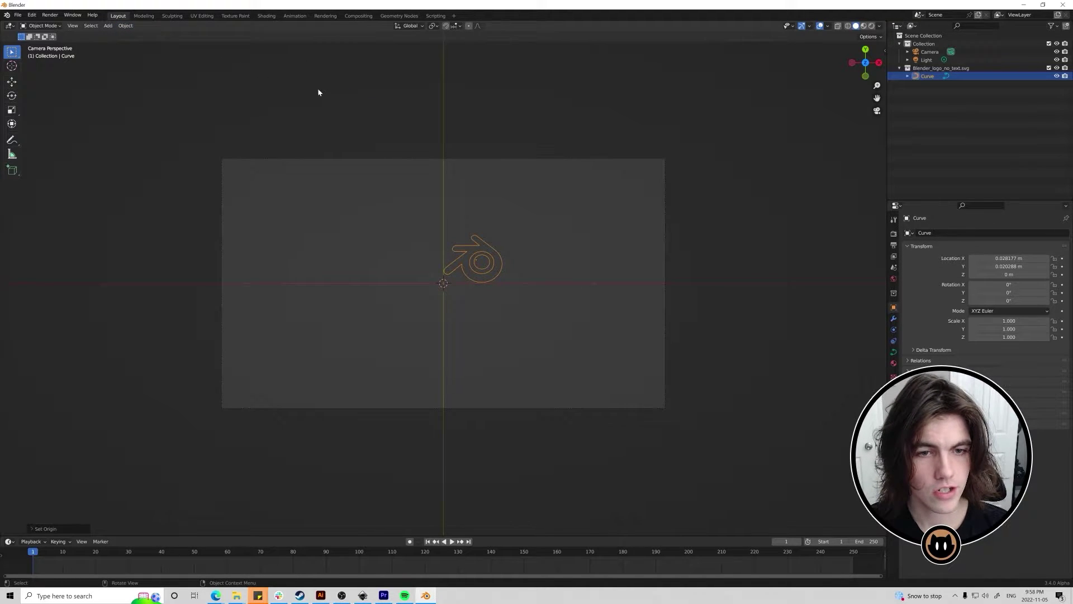
pyautogui.hotkey('ctrl', 'z')
# Centre the logo curve on the world origin with Set Origin's Geometry to Origin option.
pyautogui.click(125, 25)
pyautogui.moveTo(190, 43)
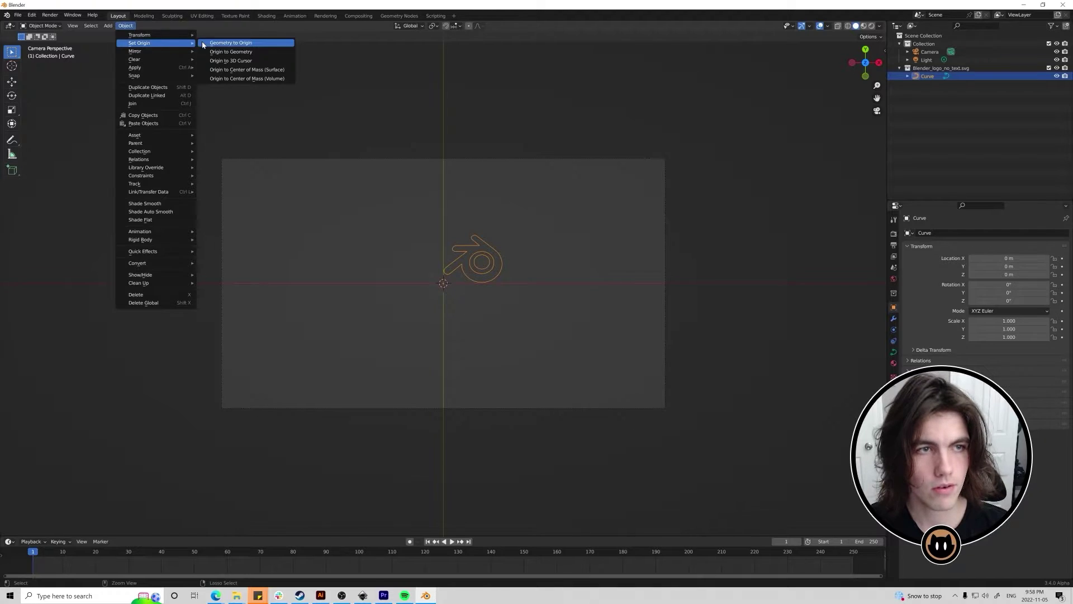
pyautogui.click(231, 43)
# Scale the logo curve up to about 3.265 so that it fills most of the camera frame's height.
pyautogui.press('s')
pyautogui.click(703, 254)
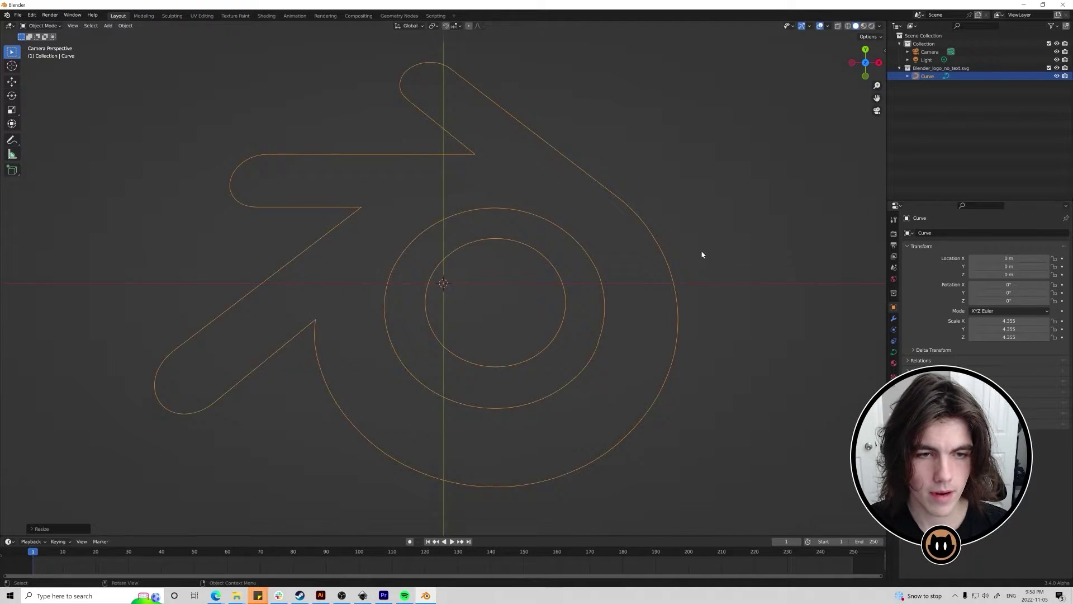
pyautogui.scroll(-6, 532, 276)
pyautogui.press('s')
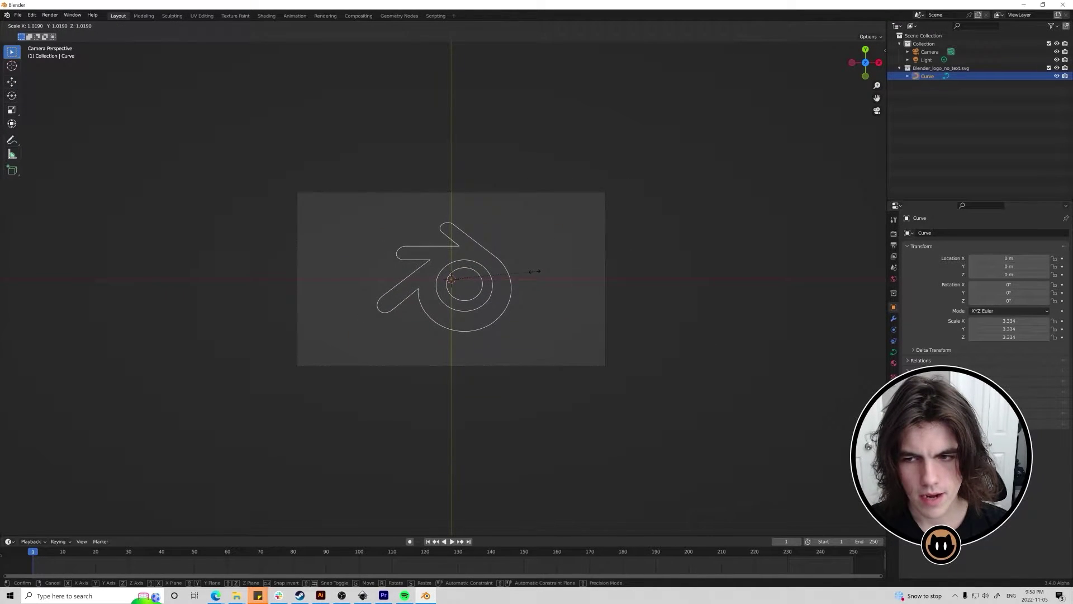
pyautogui.click(540, 273)
pyautogui.scroll(2, 532, 278)
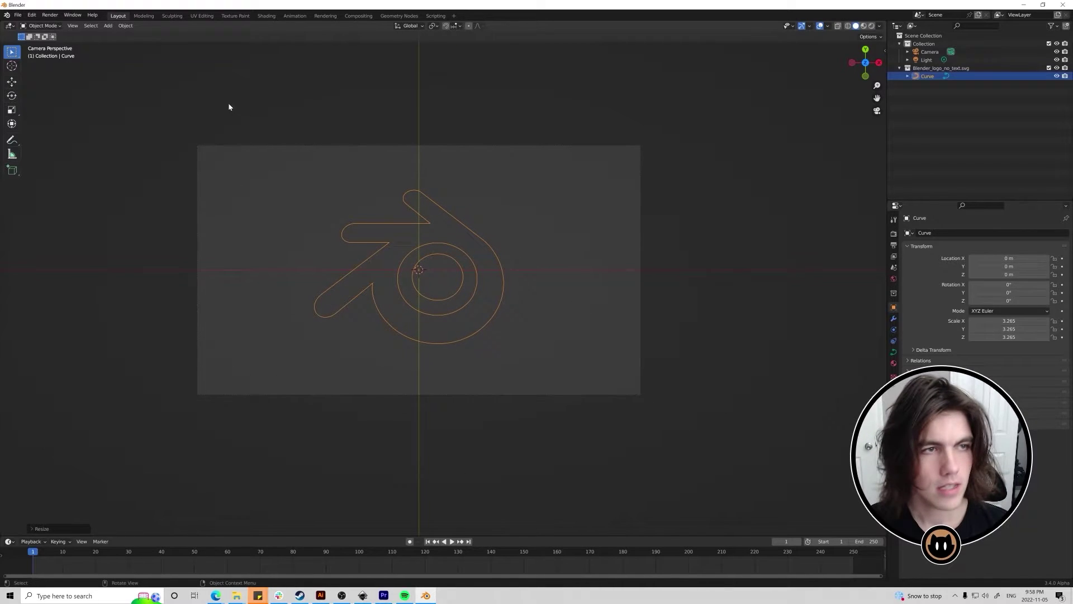
# Apply the scale of the logo curve.
pyautogui.click(125, 26)
pyautogui.moveTo(159, 71)
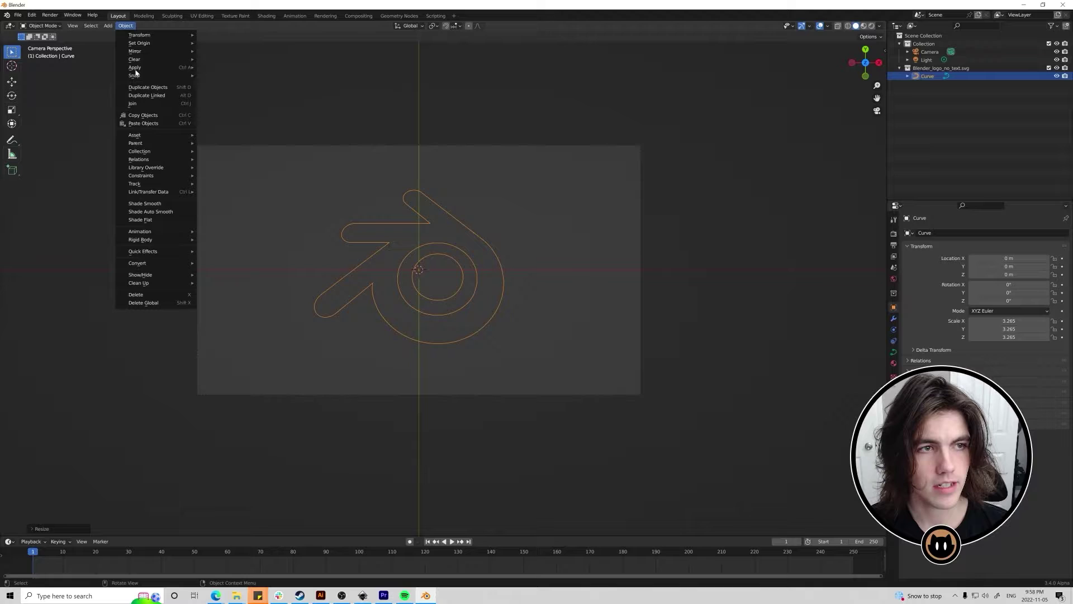
pyautogui.click(211, 85)
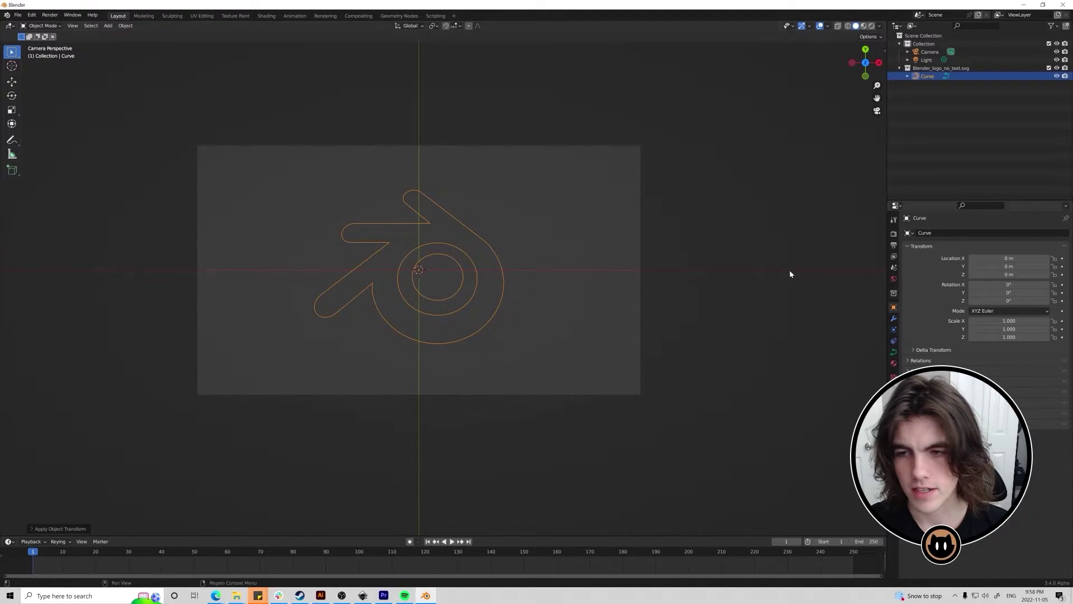
pyautogui.keyDown('shift'); pyautogui.moveTo(453, 392); pyautogui.dragTo(461, 402, button='middle'); pyautogui.keyUp('shift')
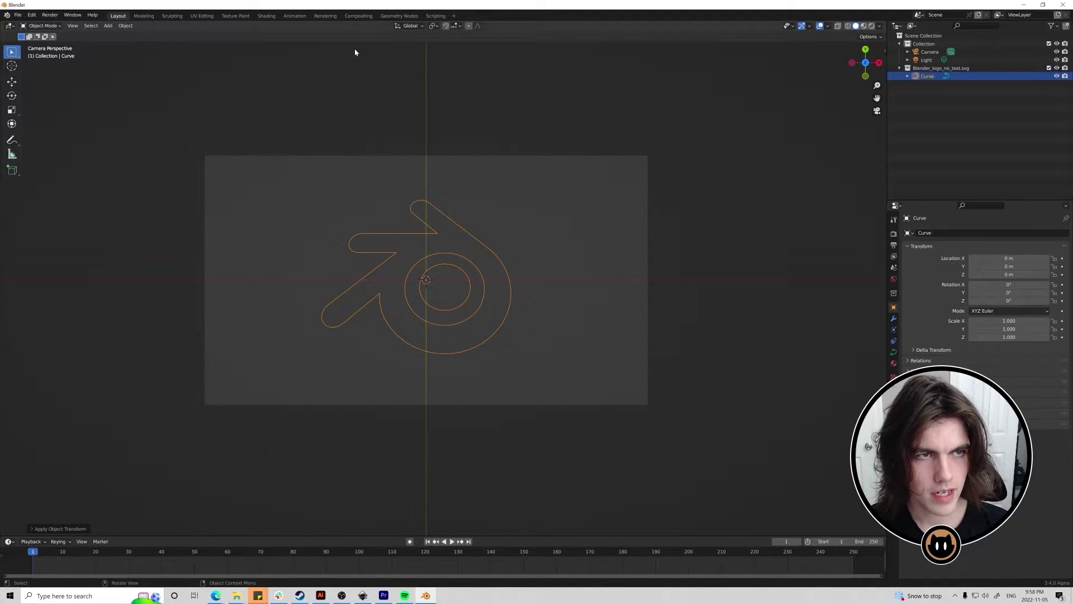
# Switch to the Geometry Nodes workspace and create a new geometry node tree on the logo curve.
pyautogui.click(414, 17)
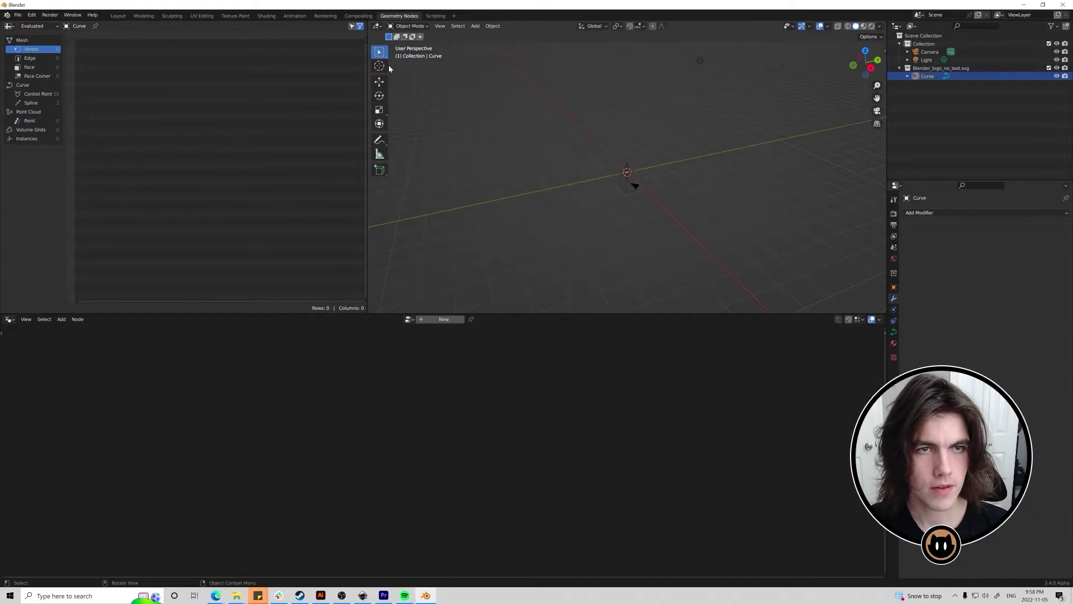
pyautogui.scroll(10, 598, 219)
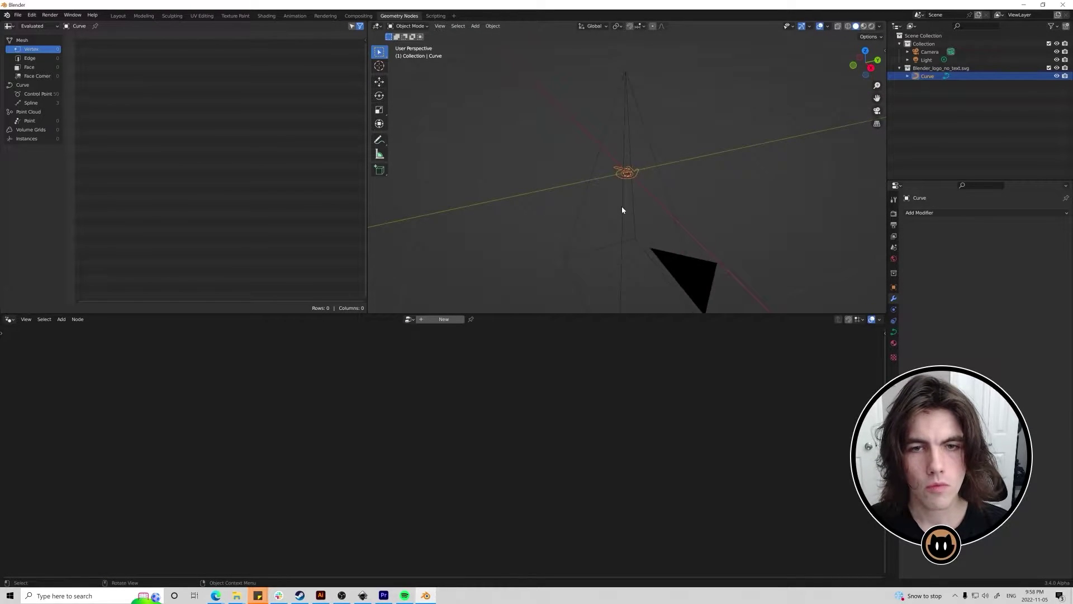
pyautogui.click(453, 320)
# Spread the Group Input and Group Output nodes apart to make room for nodes between them.
pyautogui.moveTo(287, 472); pyautogui.dragTo(204, 489)
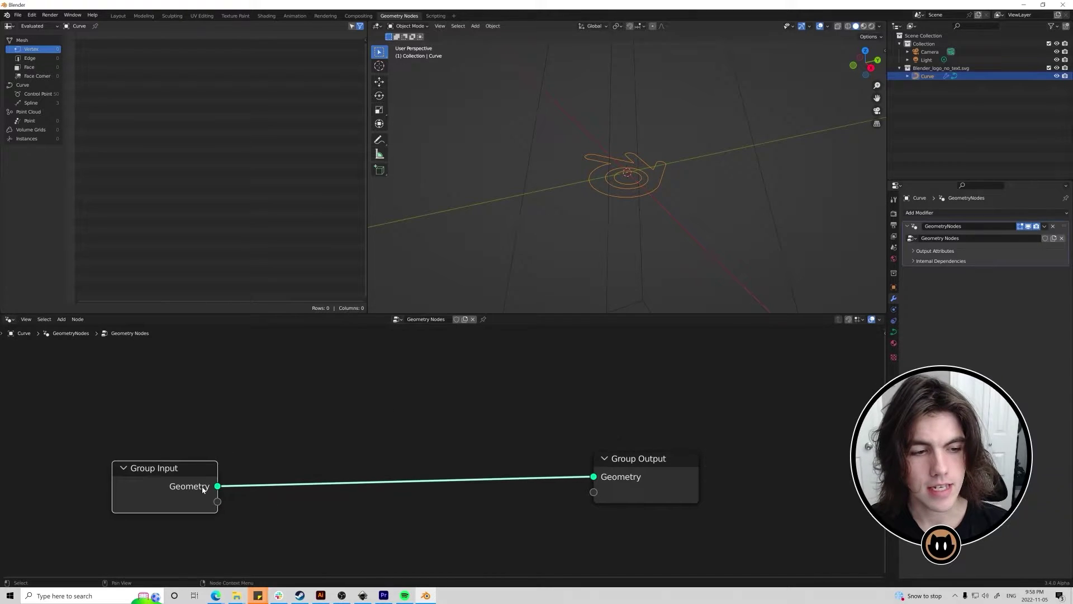
pyautogui.moveTo(640, 477); pyautogui.dragTo(675, 457)
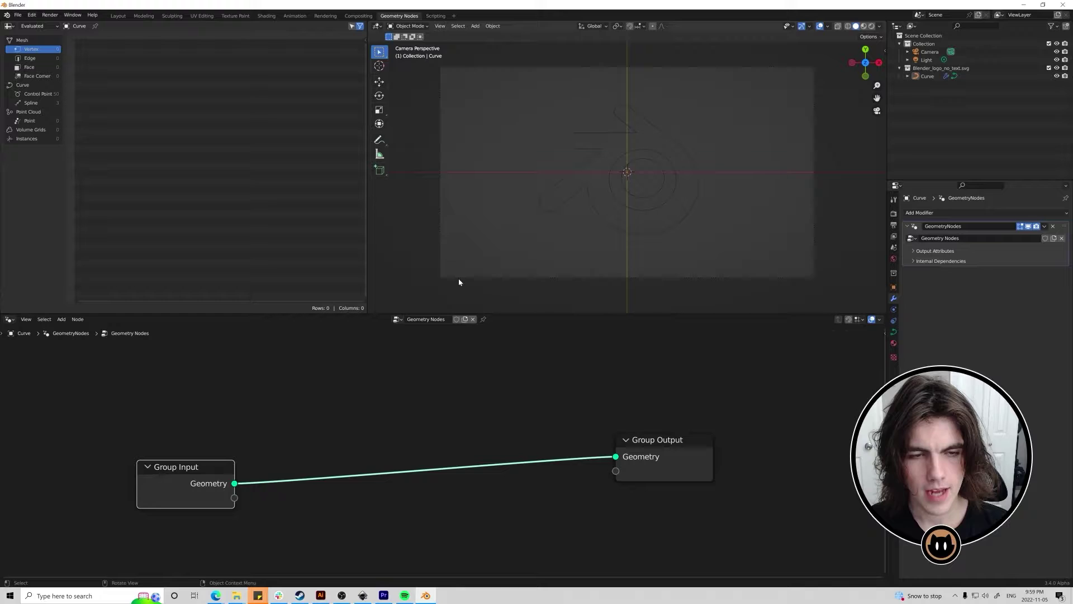
pyautogui.moveTo(174, 468); pyautogui.dragTo(148, 438)
# Add a Resample Curve node on the link between Group Input and Group Output.
pyautogui.click(366, 386)
pyautogui.hotkey('shift', 'a')
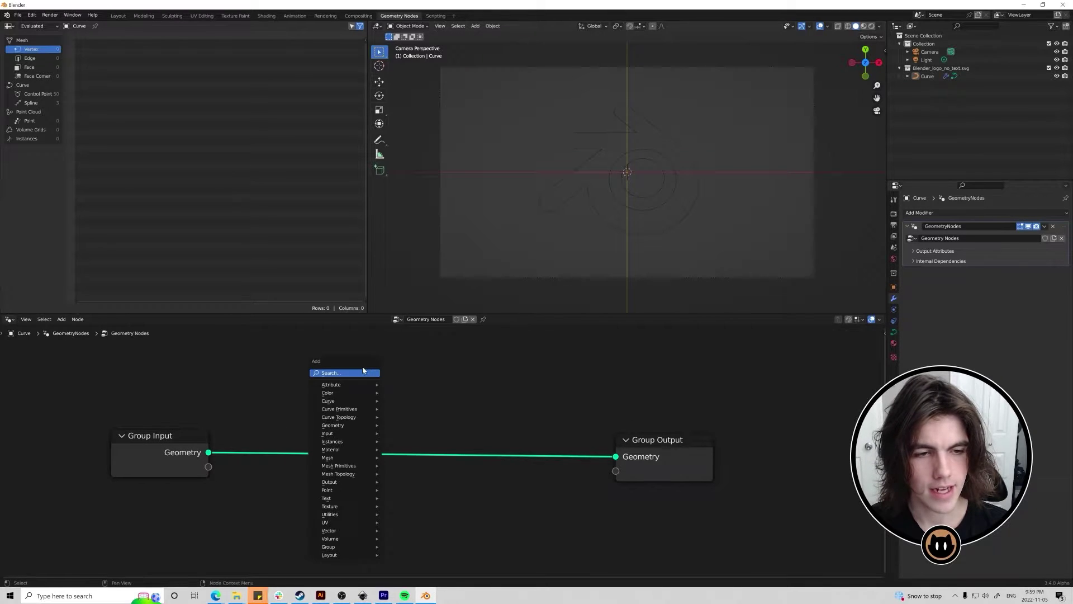
pyautogui.hotkey('shift', 'a')
pyautogui.click(323, 398)
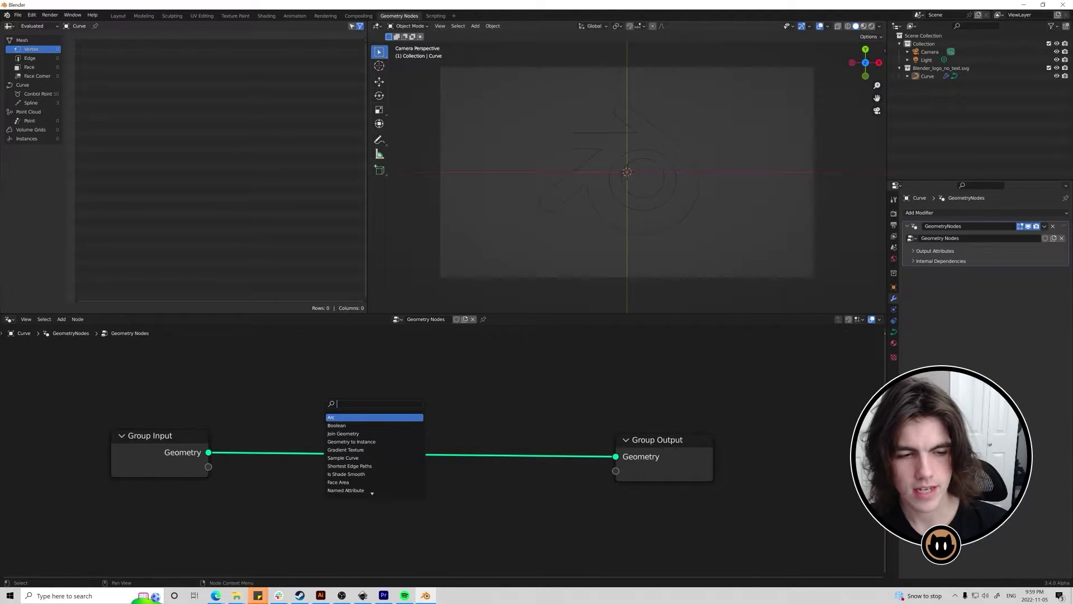
pyautogui.write('resample')
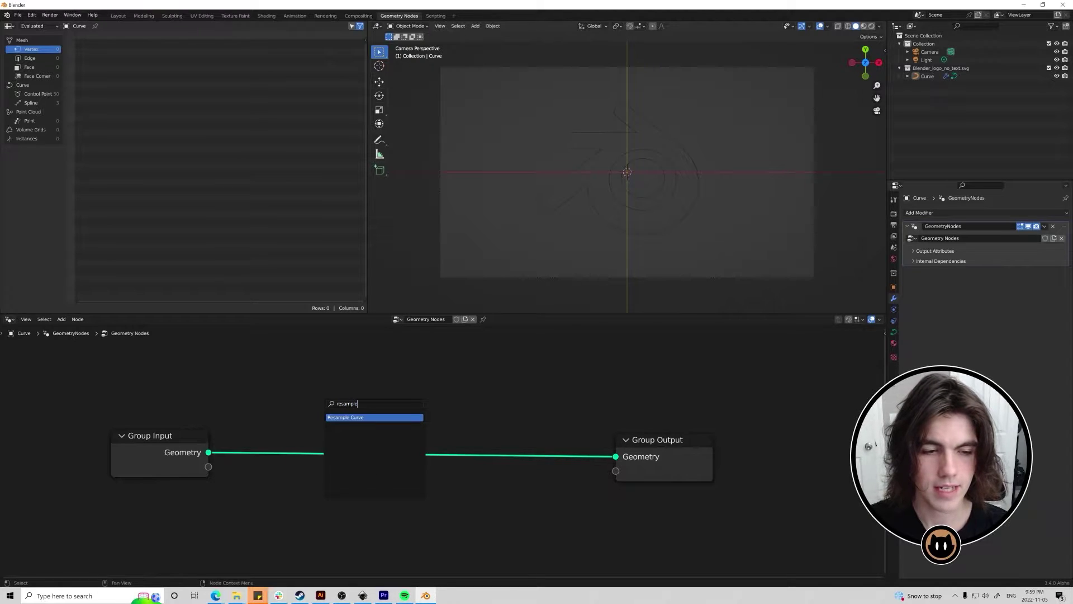
pyautogui.press('Return')
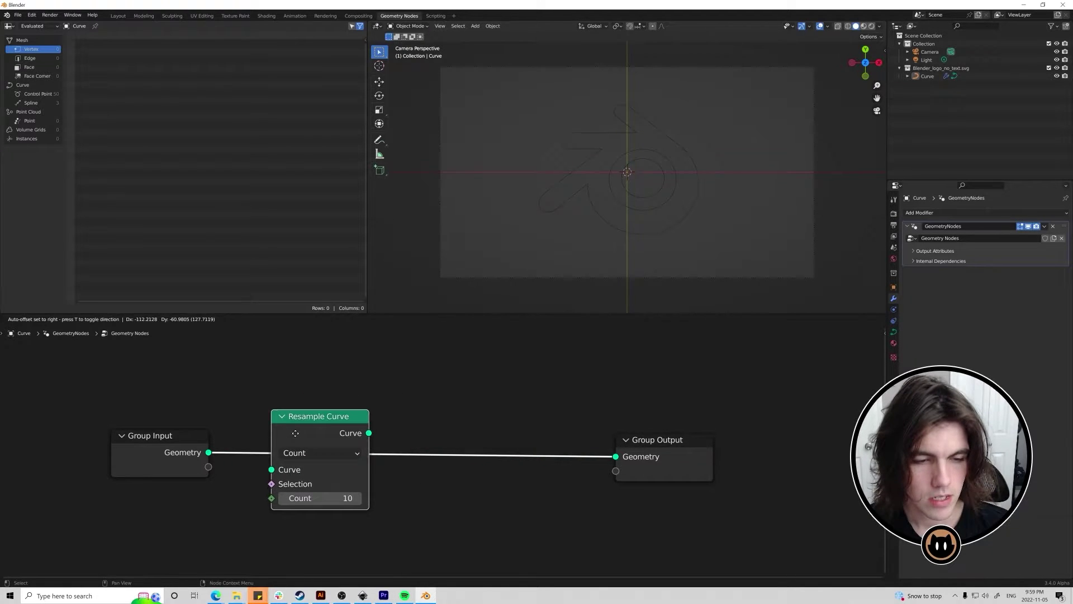
pyautogui.click(298, 427)
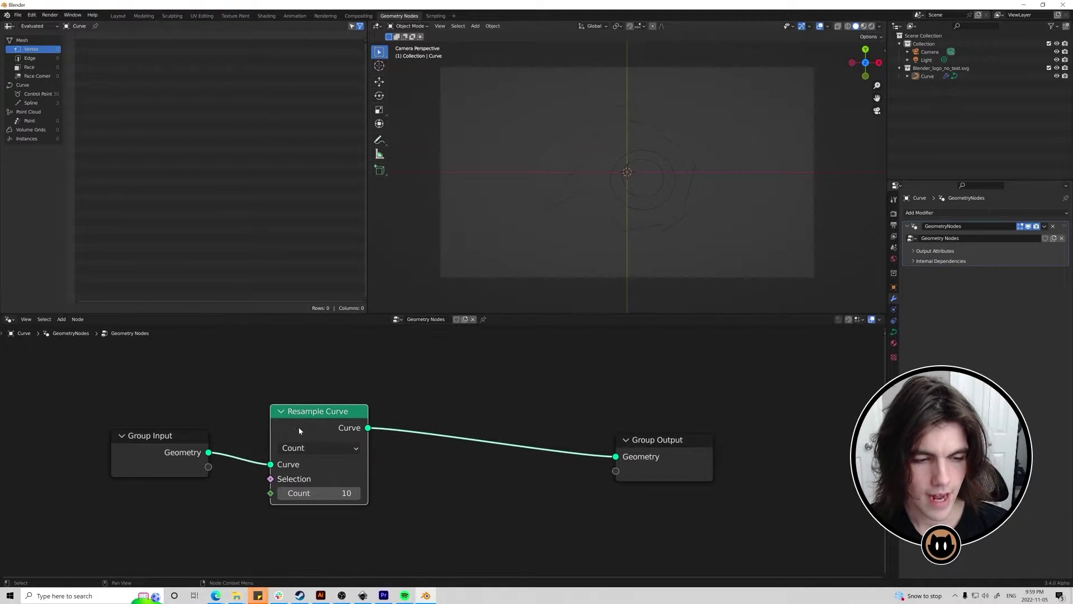
# Set the Resample Curve node's count to 512.
pyautogui.moveTo(319, 492)
pyautogui.mouseDown()
pyautogui.moveTo(349, 492)
pyautogui.moveTo(333, 492)
pyautogui.mouseUp()
pyautogui.click(319, 493)
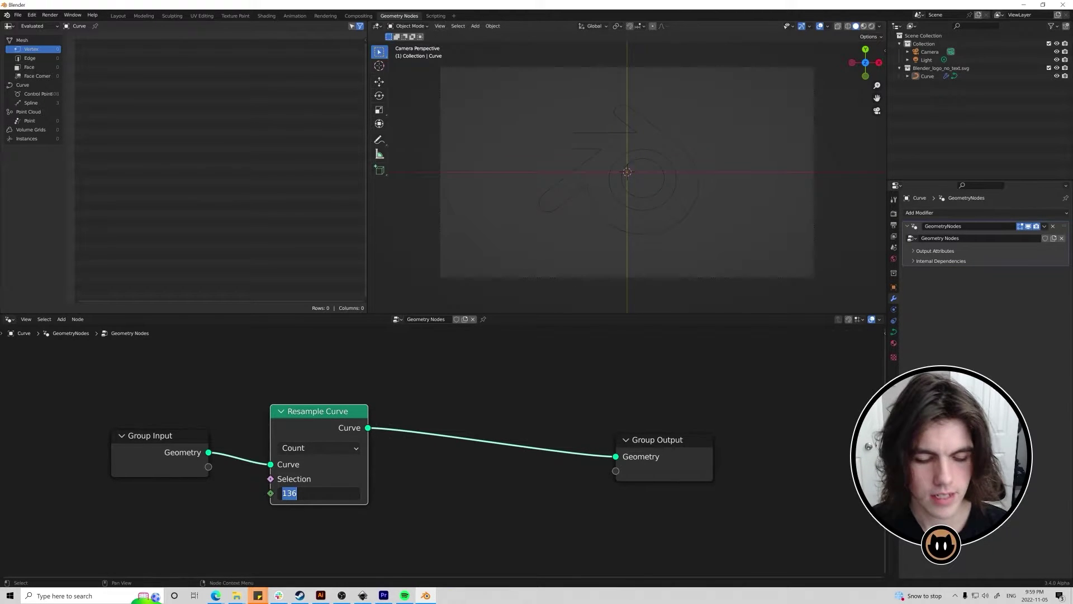
pyautogui.write('512')
pyautogui.press('Return')
# Add an Instance on Points node on the link between Resample Curve and Group Output.
pyautogui.scroll(-3, 463, 380)
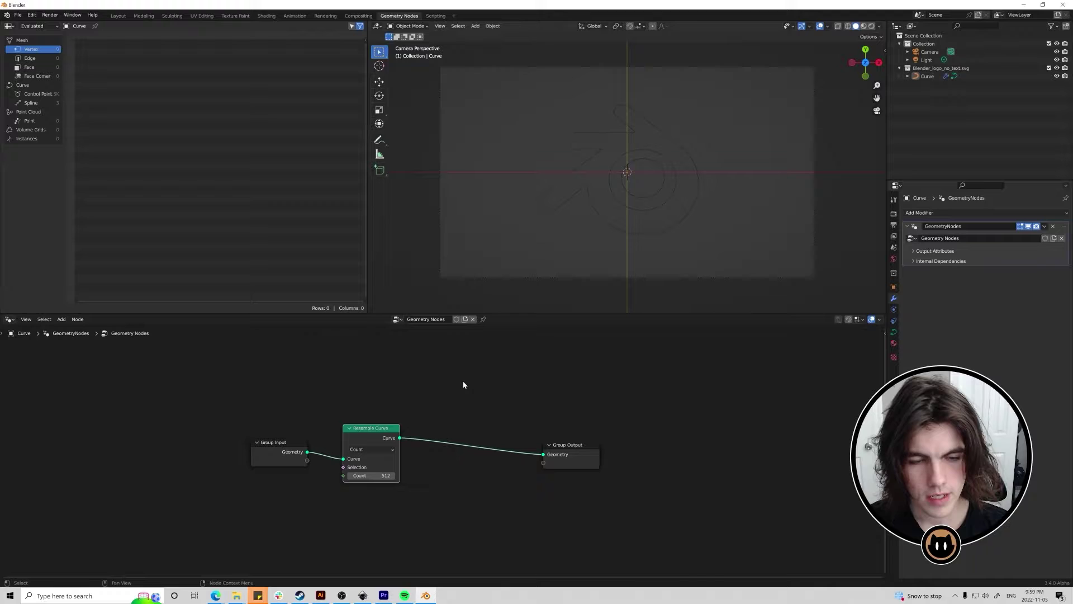
pyautogui.hotkey('shift', 'a')
pyautogui.click(464, 383)
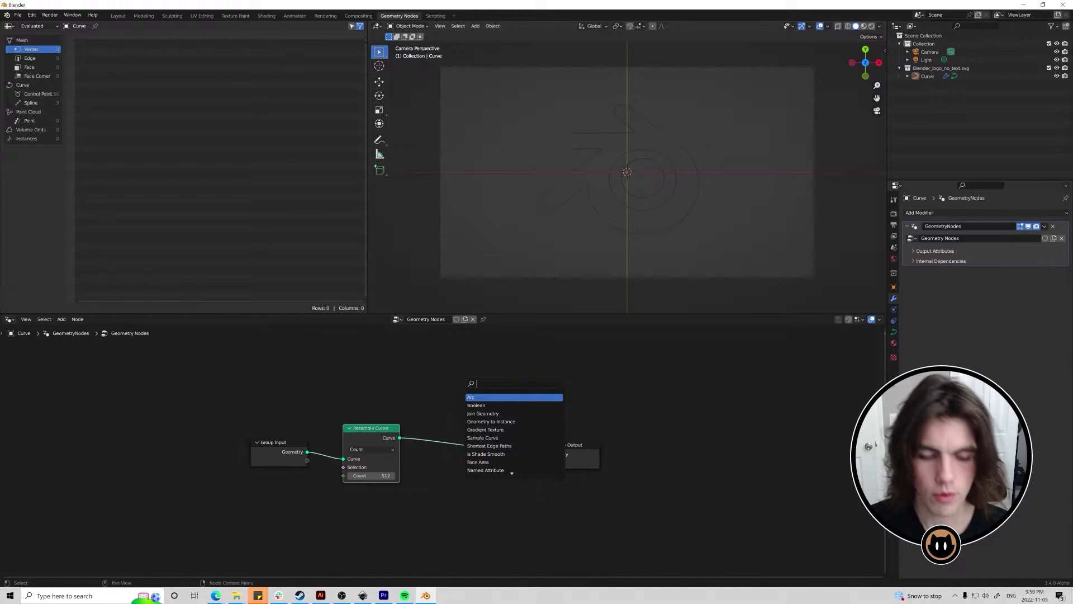
pyautogui.write('insta')
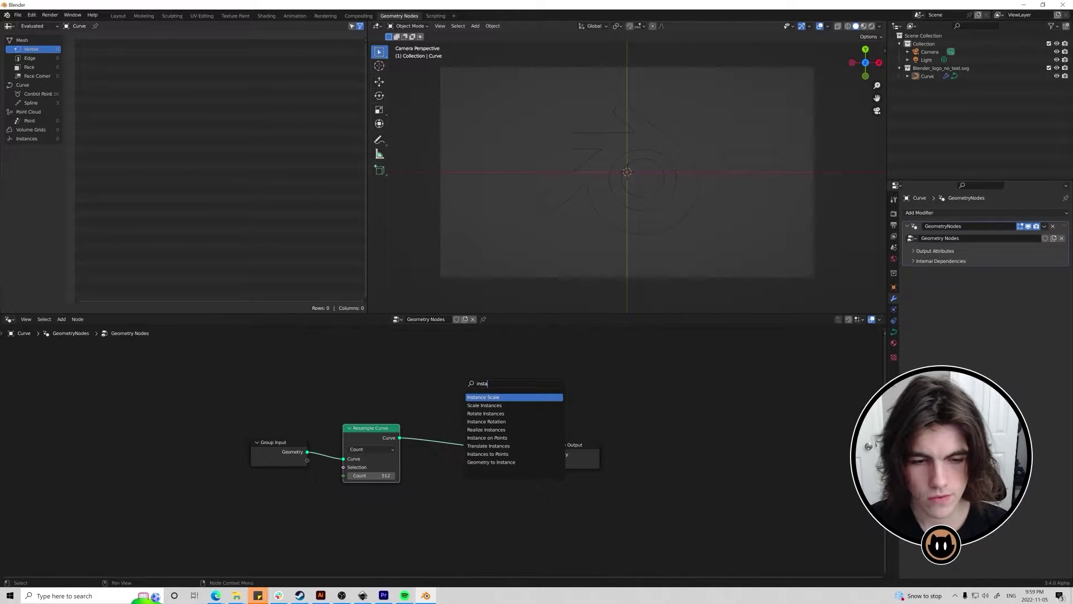
pyautogui.click(486, 437)
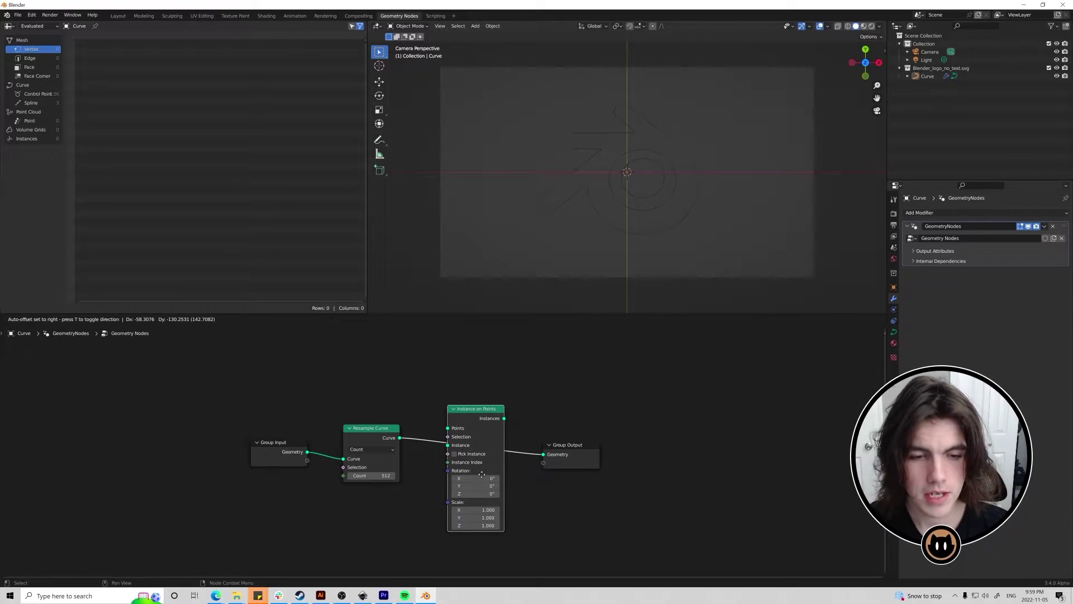
pyautogui.click(482, 474)
pyautogui.moveTo(511, 472); pyautogui.dragTo(561, 417, button='middle')
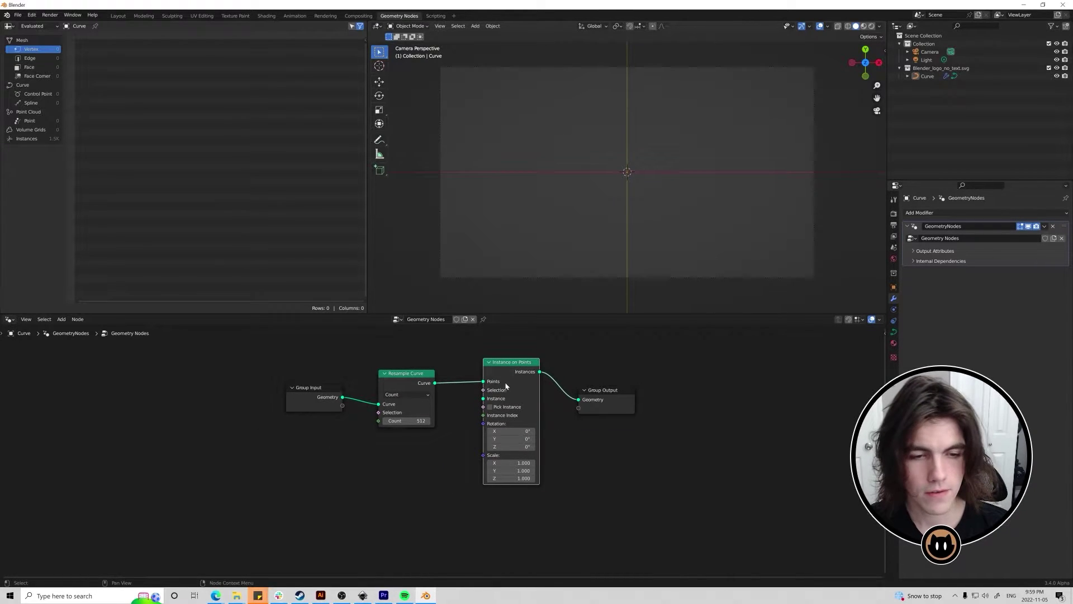
pyautogui.hotkey('shift', 'a')
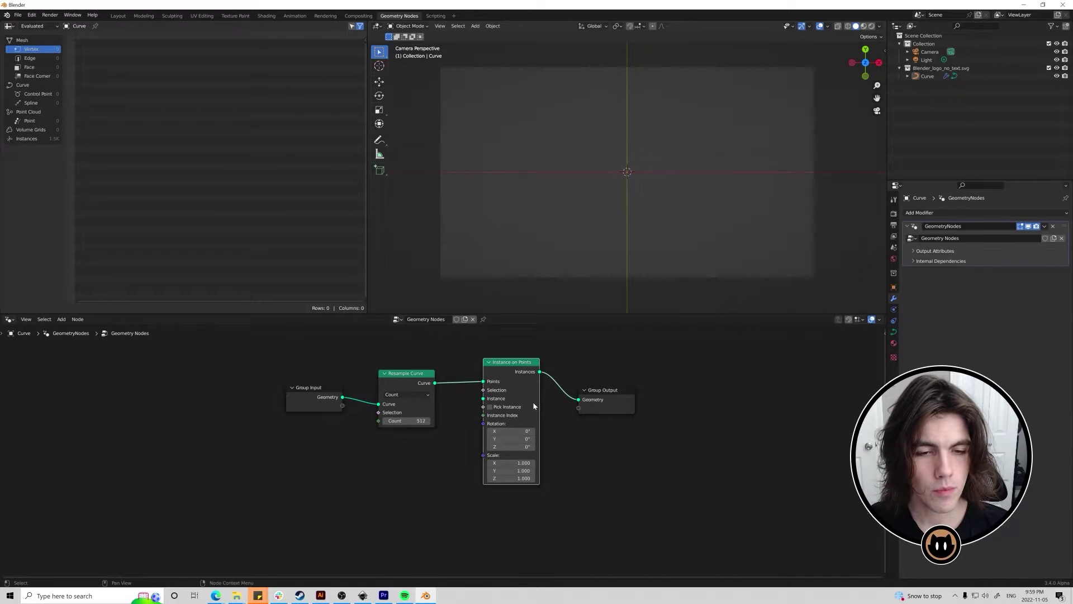
pyautogui.moveTo(508, 401); pyautogui.dragTo(515, 411)
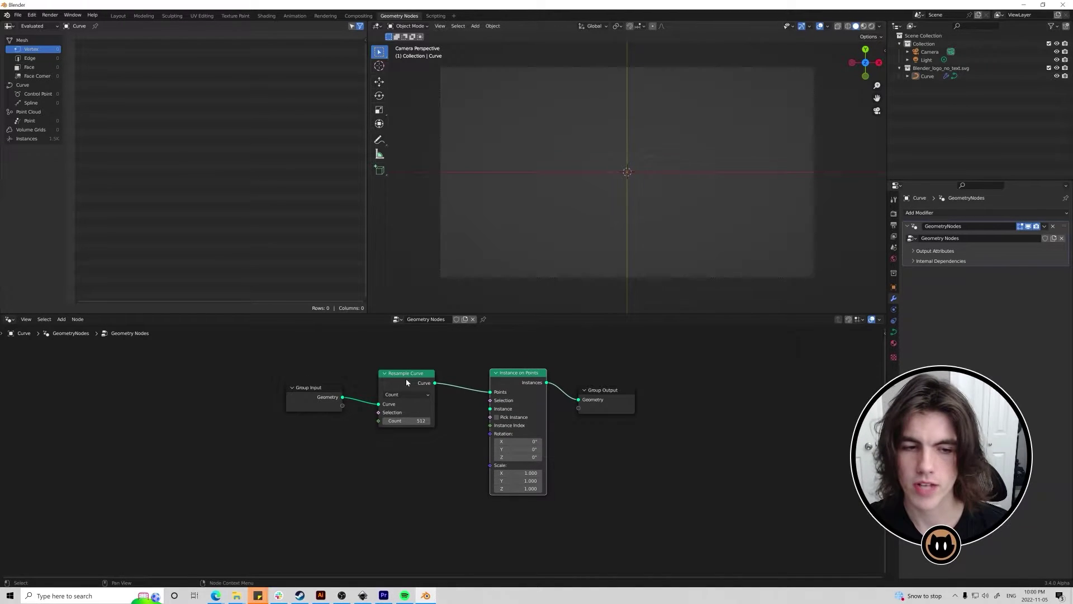
# Reduce the Resample Curve node's count to 128.
pyautogui.click(410, 422)
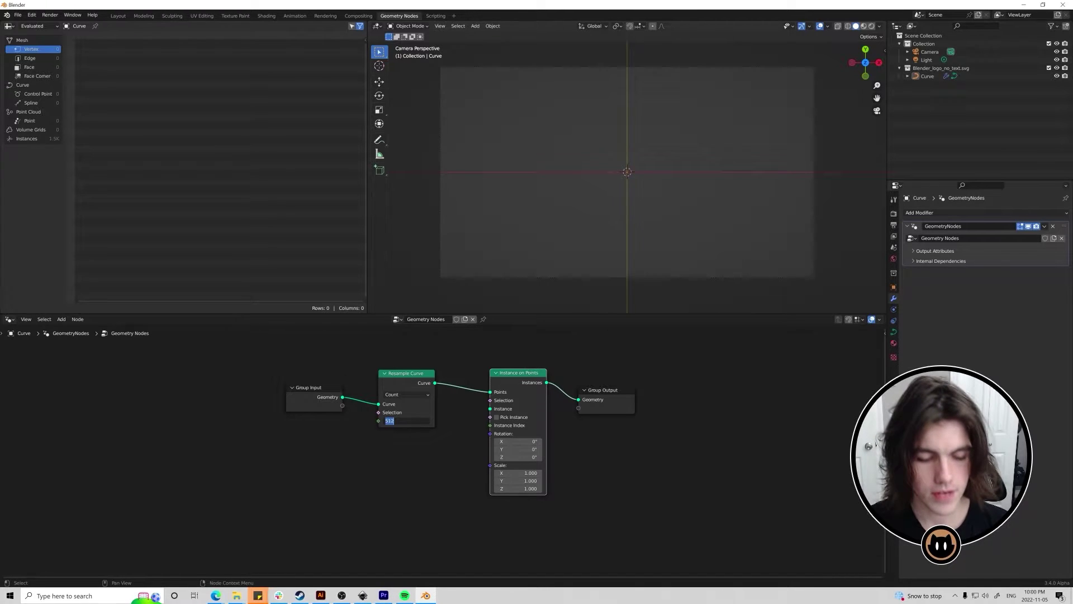
pyautogui.write('128')
pyautogui.press('Return')
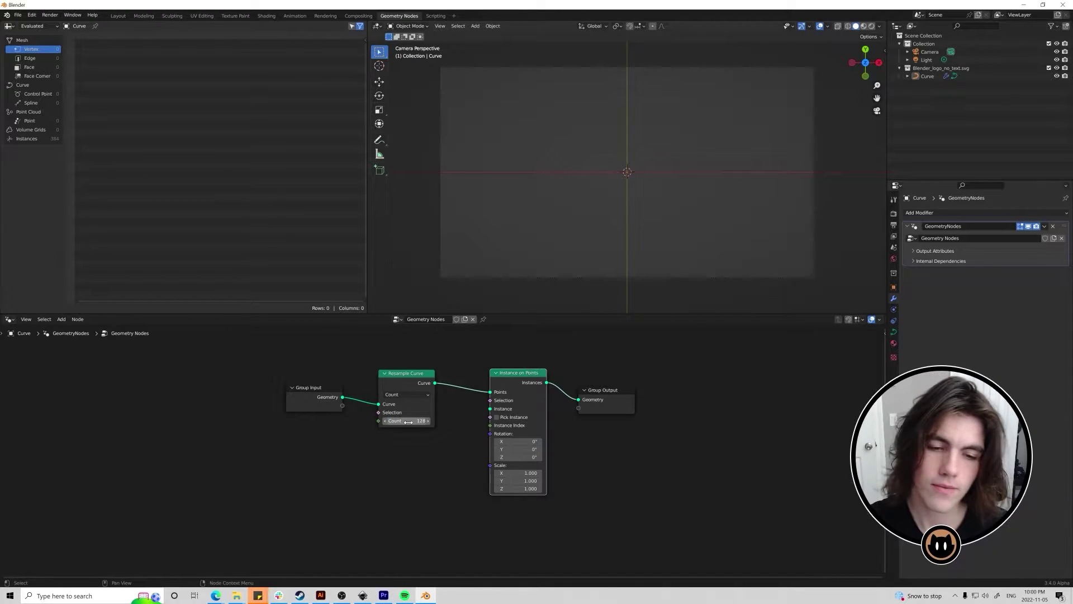
# Add a UV Sphere node below Resample Curve and connect its mesh to the Instance input of Instance on Points.
pyautogui.hotkey('shift', 'a')
pyautogui.click(386, 397)
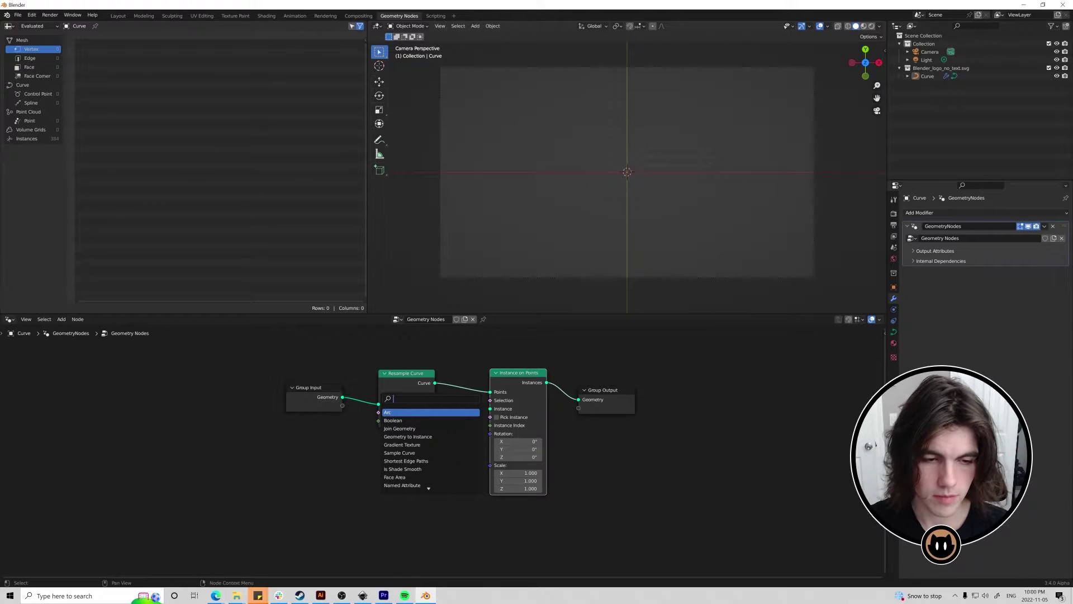
pyautogui.write('uv sph')
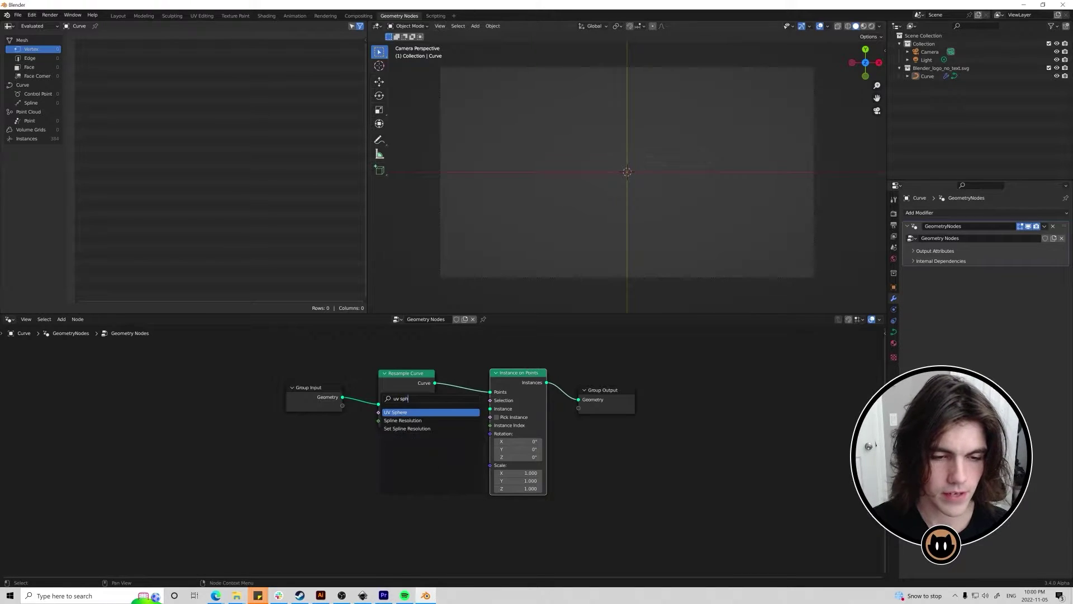
pyautogui.press('Return')
pyautogui.click(351, 459)
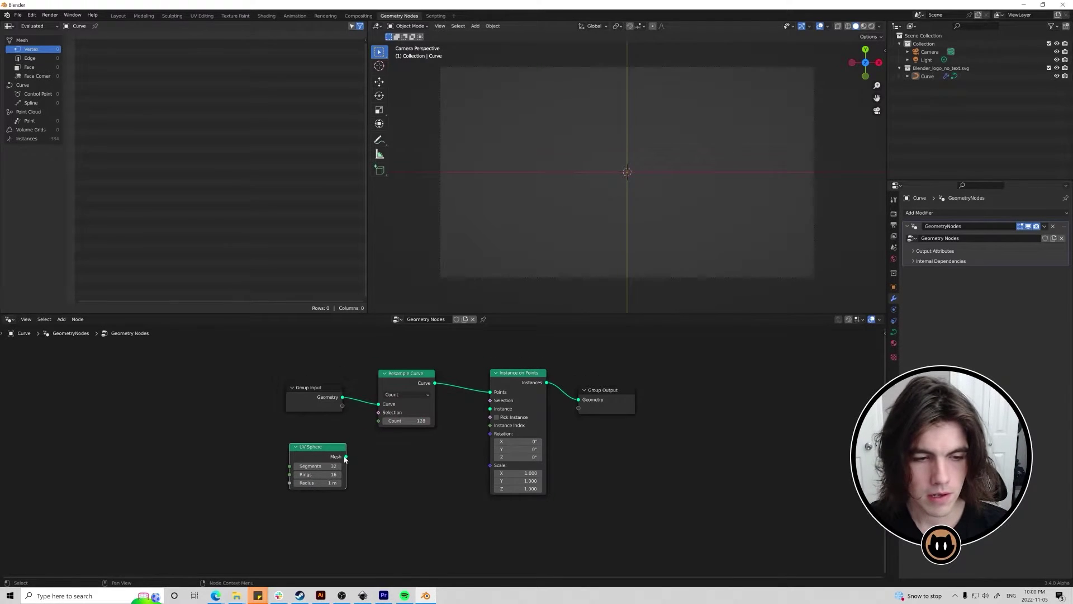
pyautogui.moveTo(346, 457); pyautogui.dragTo(490, 408)
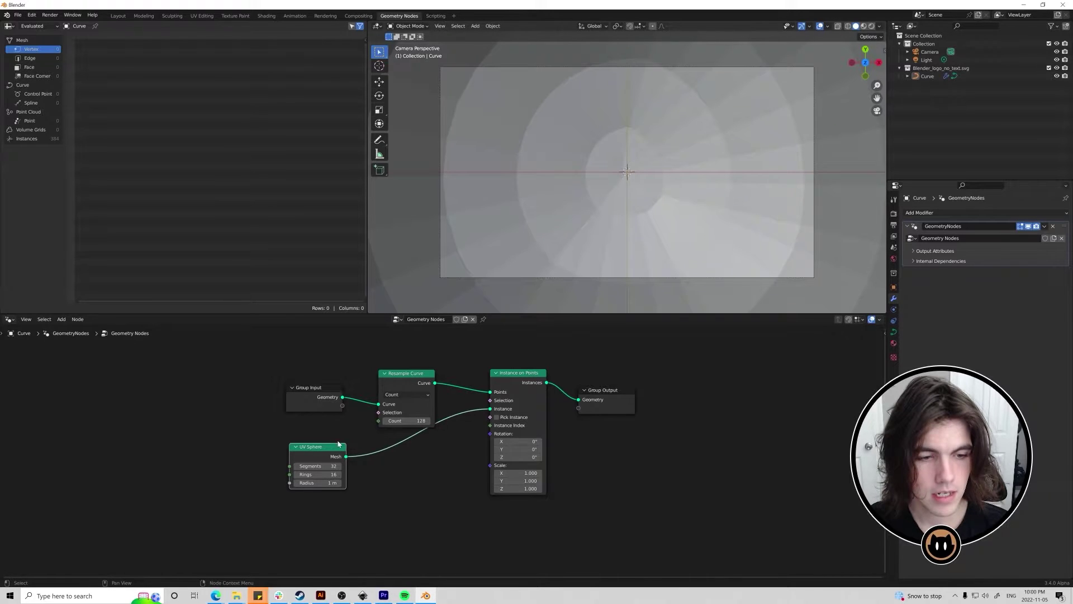
pyautogui.moveTo(338, 443); pyautogui.dragTo(395, 462)
# Shrink the UV Sphere's radius, first to 0.01 m and finally to 0.005 m.
pyautogui.click(378, 501)
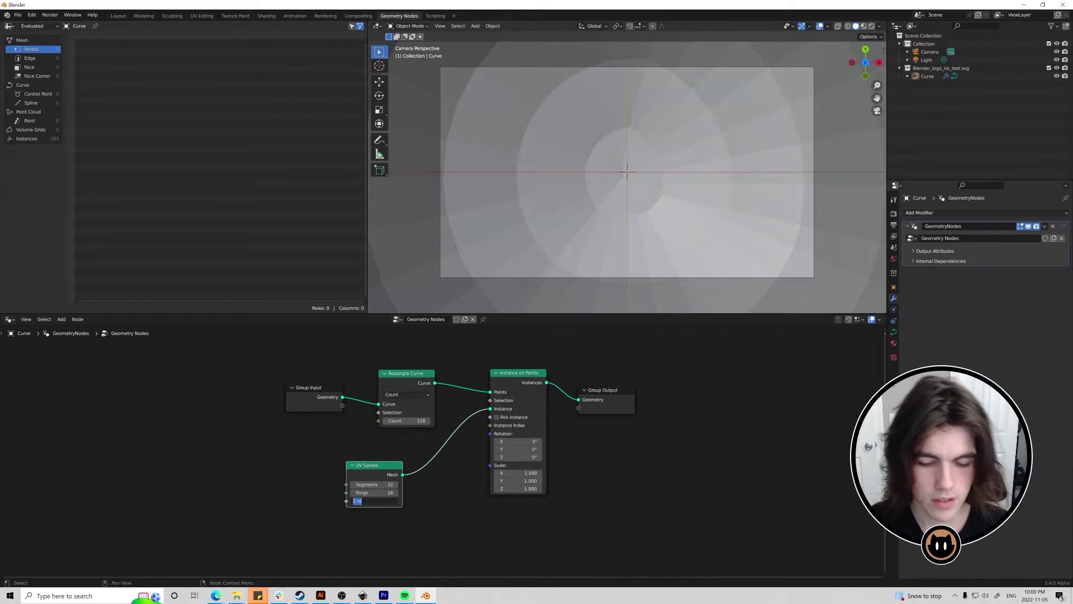
pyautogui.write('0.01')
pyautogui.press('Return')
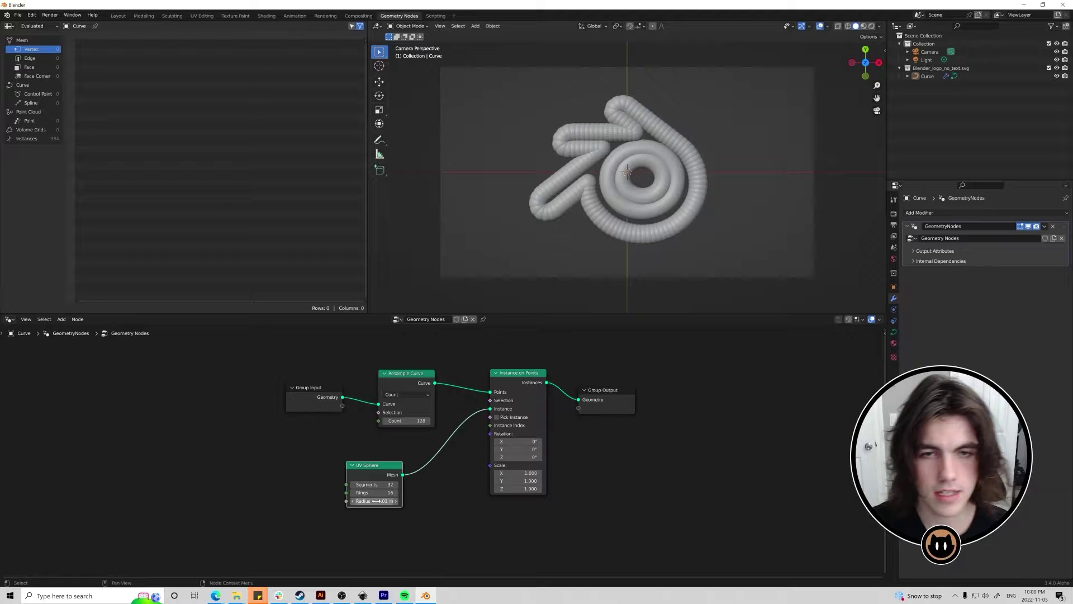
pyautogui.click(376, 501)
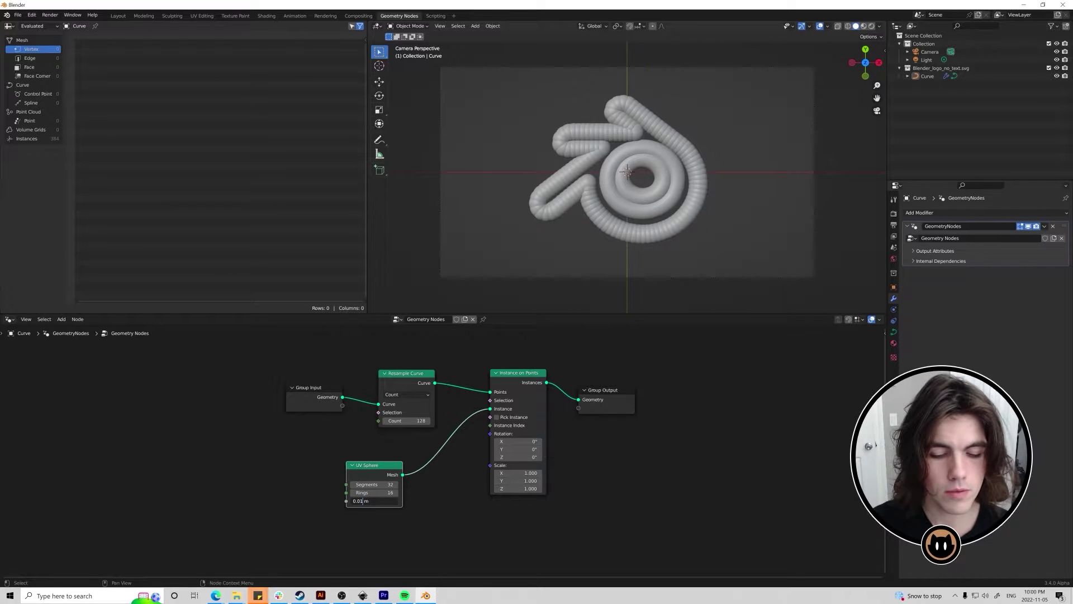
pyautogui.press('Return')
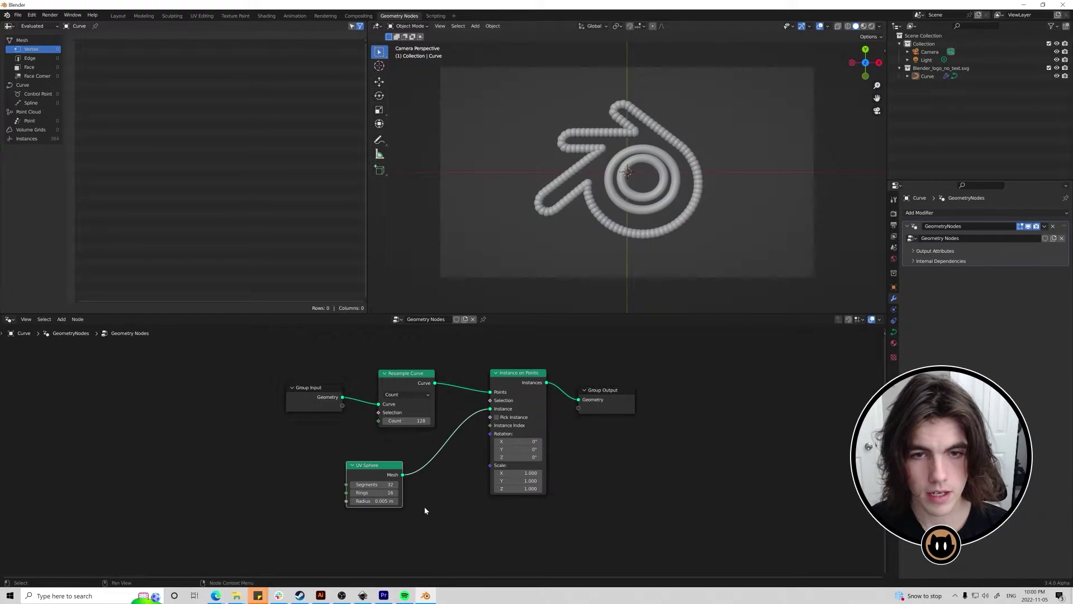
# Examine how the spheres are spaced along the logo's inner circles compared with its outer outline.
pyautogui.scroll(5, 594, 173)
pyautogui.scroll(-5, 608, 162)
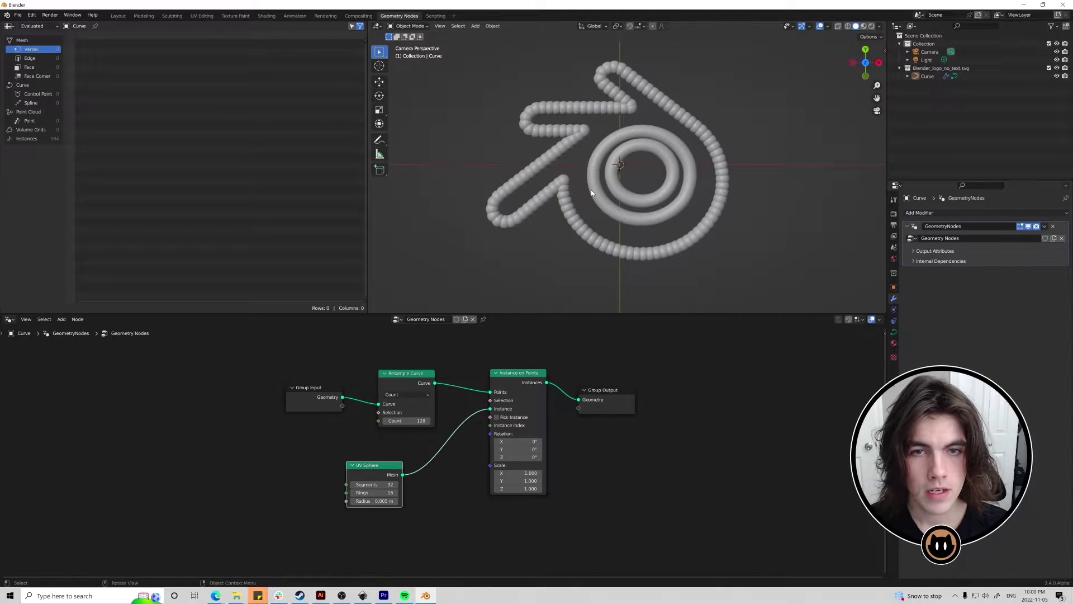
pyautogui.scroll(5, 612, 186)
pyautogui.scroll(2, 612, 186)
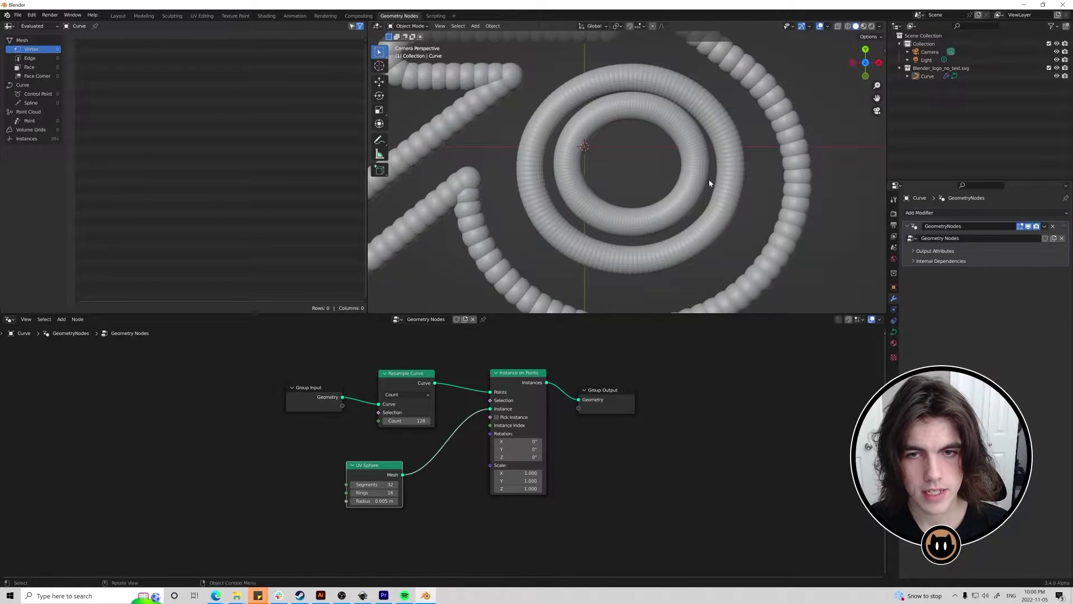
pyautogui.scroll(-3, 662, 184)
pyautogui.scroll(6, 670, 183)
pyautogui.scroll(-7, 670, 183)
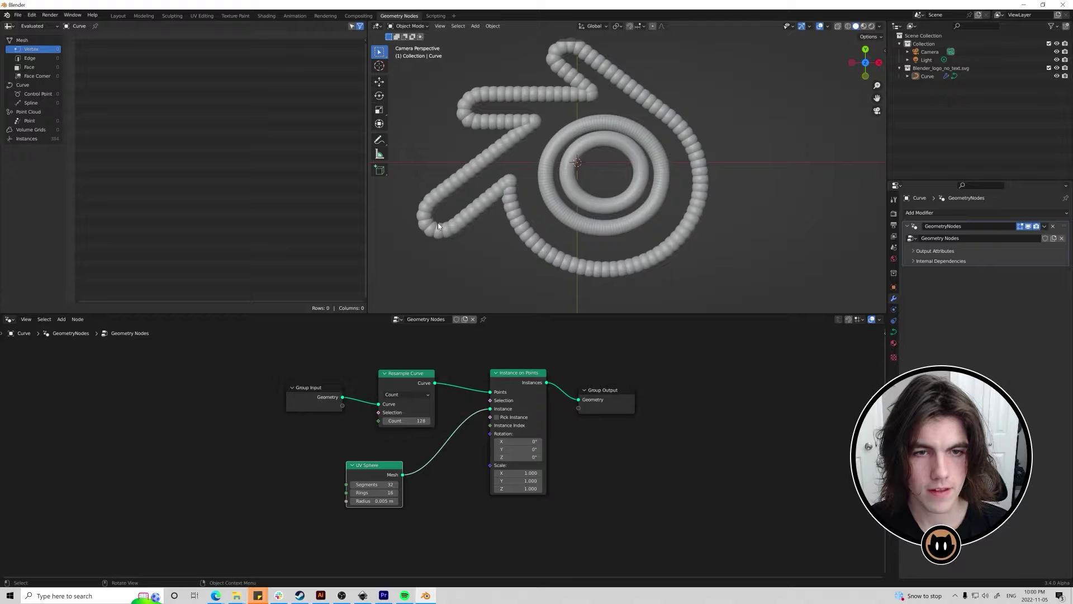
# Switch the Resample Curve node's mode to Length and set the length to 0.01 m.
pyautogui.click(411, 395)
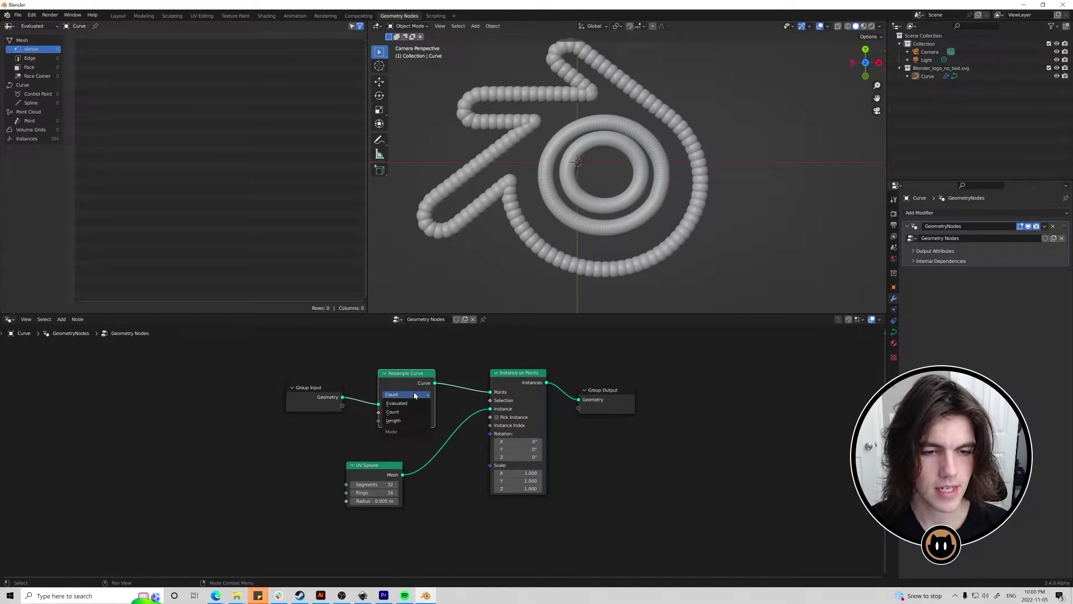
pyautogui.click(406, 421)
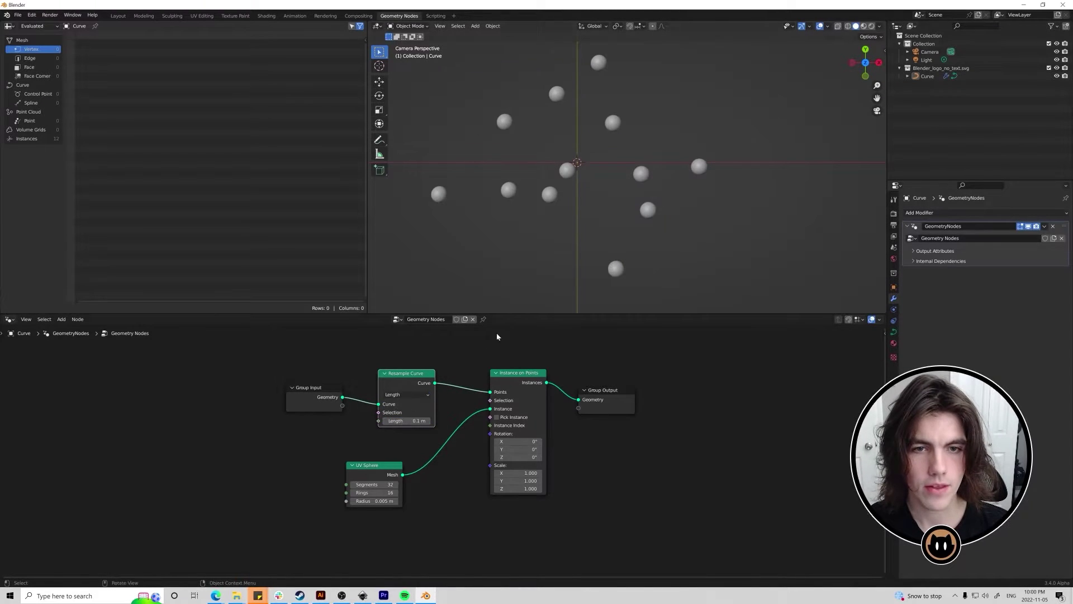
pyautogui.moveTo(410, 420); pyautogui.dragTo(400, 420)
pyautogui.click(410, 420)
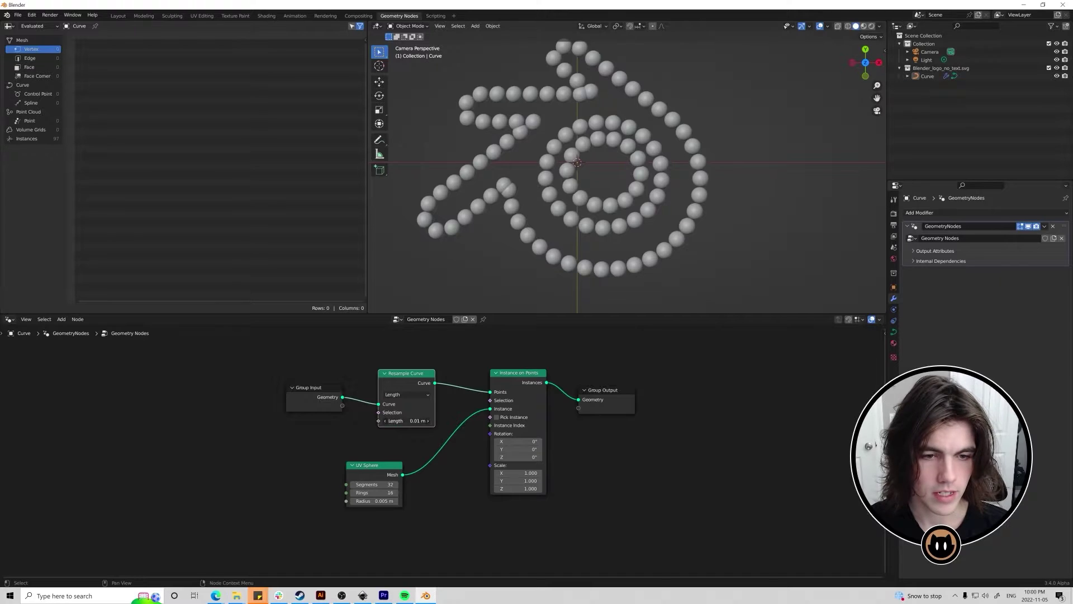
# Try a shorter length of 0.005 m on the Resample Curve node.
pyautogui.click(393, 420)
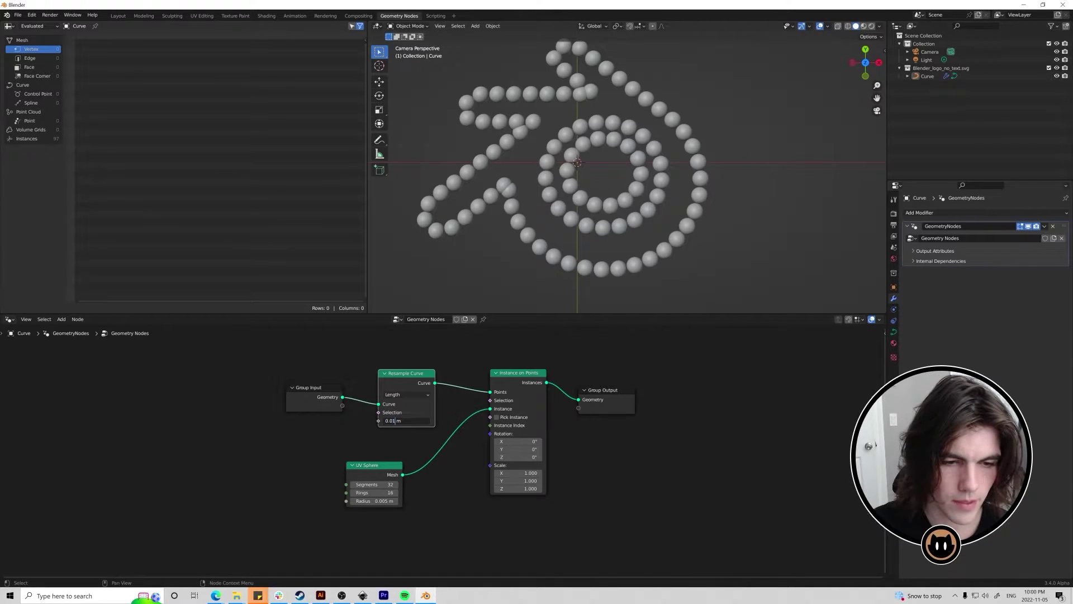
pyautogui.write('5')
pyautogui.press('Return')
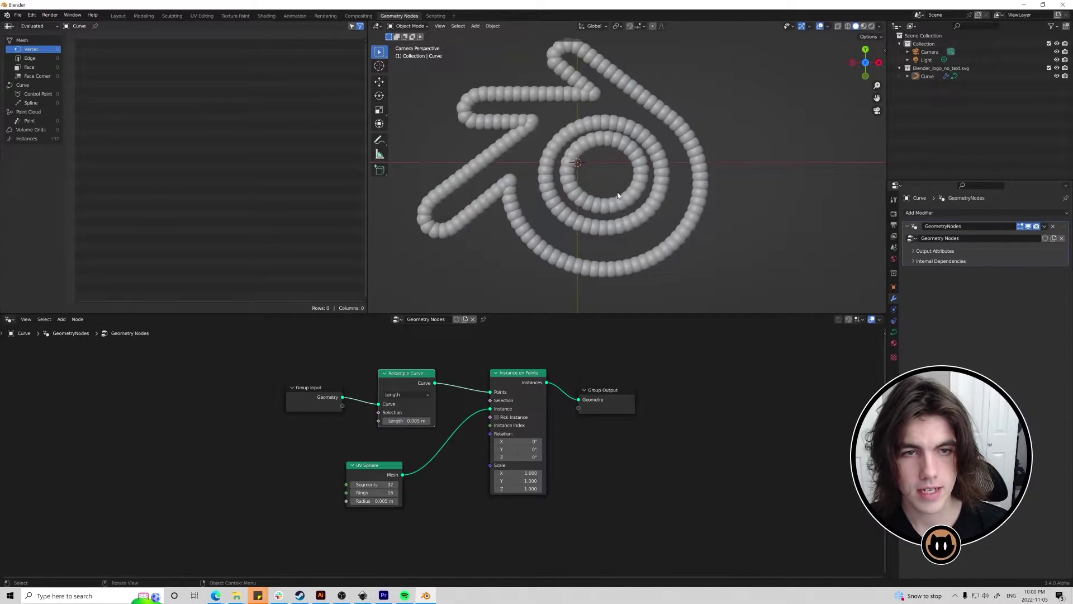
pyautogui.scroll(-2, 618, 196)
# Spread the nodes apart, leaving a wide gap between Instance on Points and the Resample Curve and UV Sphere nodes.
pyautogui.moveTo(530, 374); pyautogui.dragTo(533, 374)
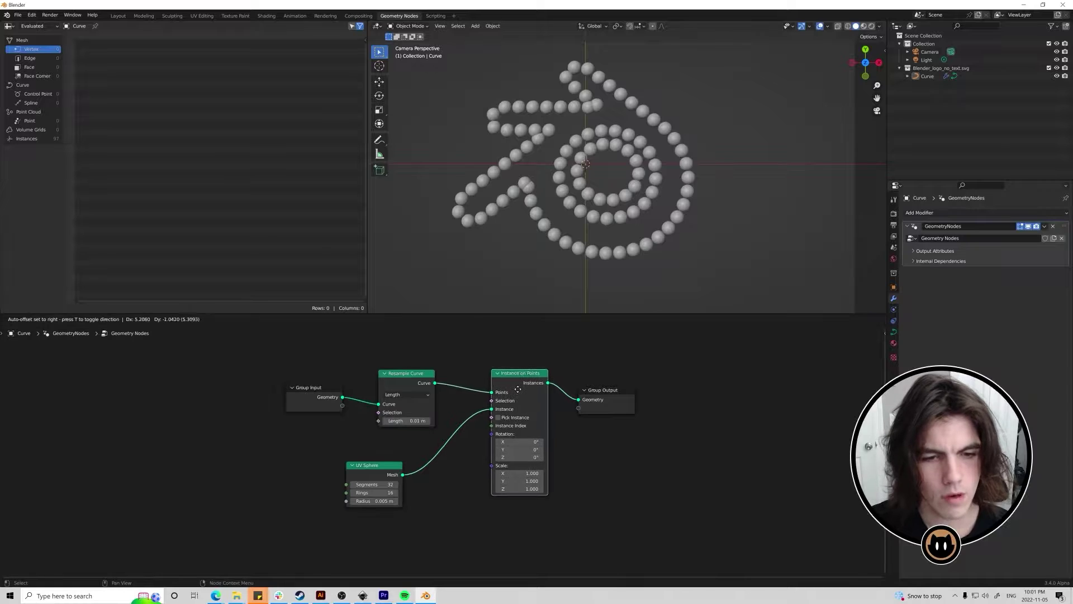
pyautogui.moveTo(618, 393); pyautogui.dragTo(759, 394)
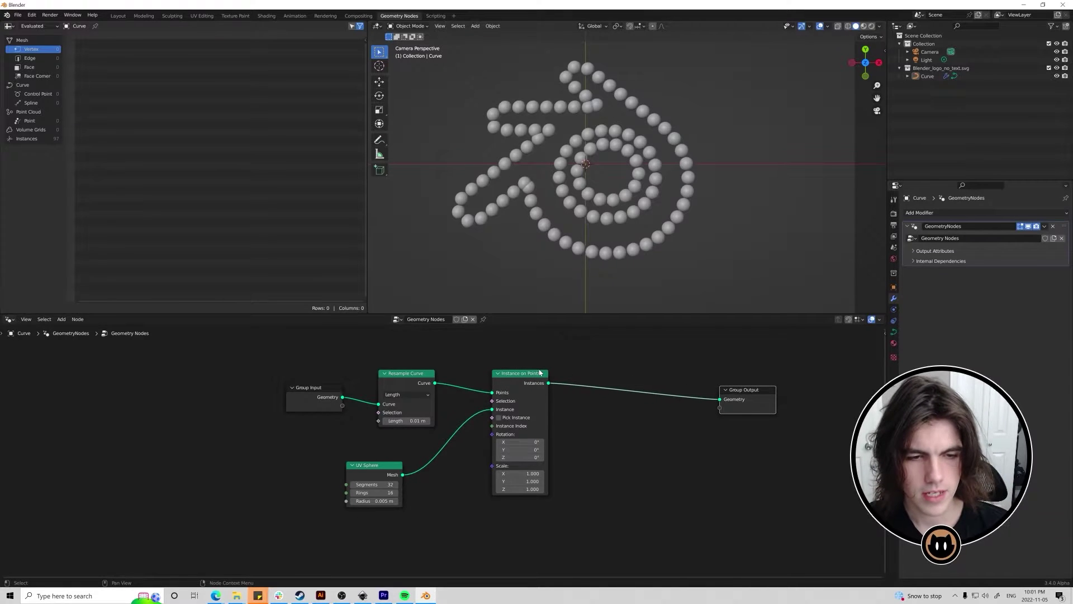
pyautogui.moveTo(540, 373); pyautogui.dragTo(640, 374)
pyautogui.moveTo(378, 470); pyautogui.dragTo(386, 500)
pyautogui.click(392, 373)
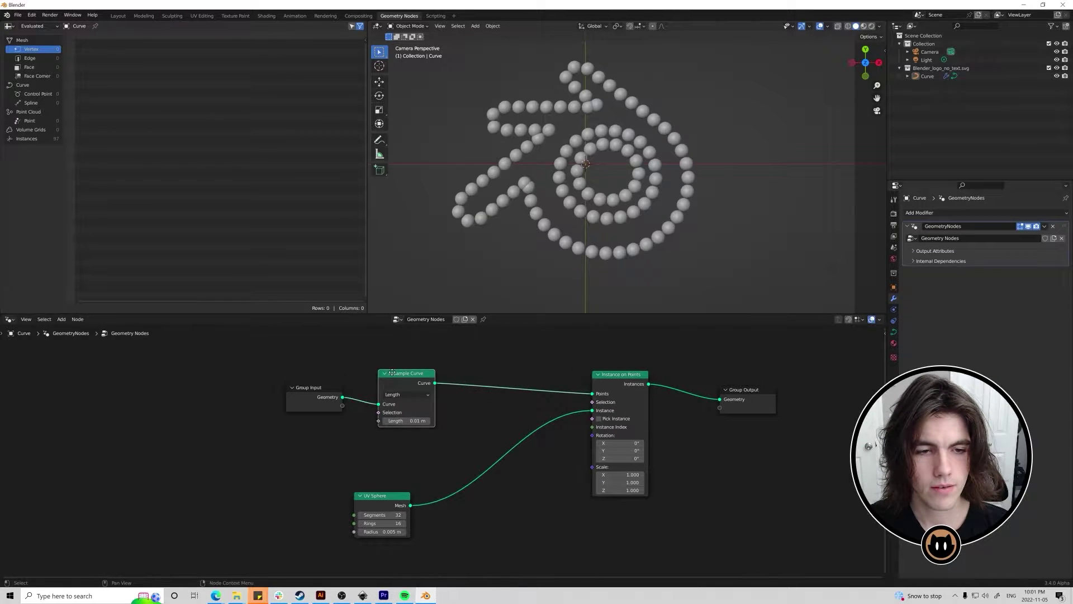
pyautogui.moveTo(392, 373)
pyautogui.mouseDown()
pyautogui.moveTo(368, 371)
pyautogui.moveTo(378, 370)
pyautogui.mouseUp()
pyautogui.moveTo(436, 378); pyautogui.dragTo(394, 378, button='middle')
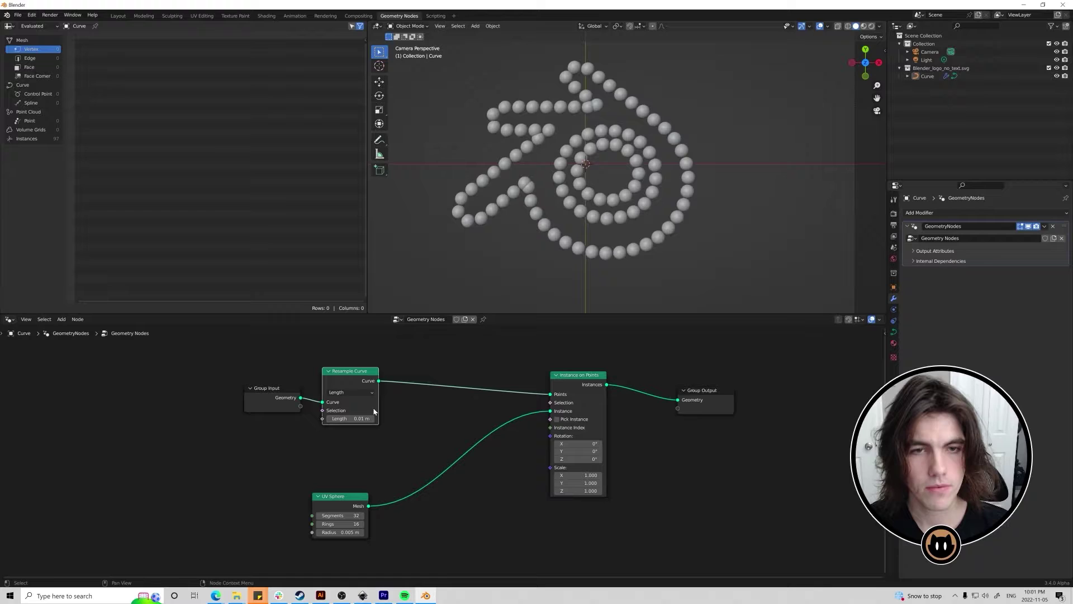
# Switch the Resample Curve node back to Count mode and set its count to 5.
pyautogui.click(347, 410)
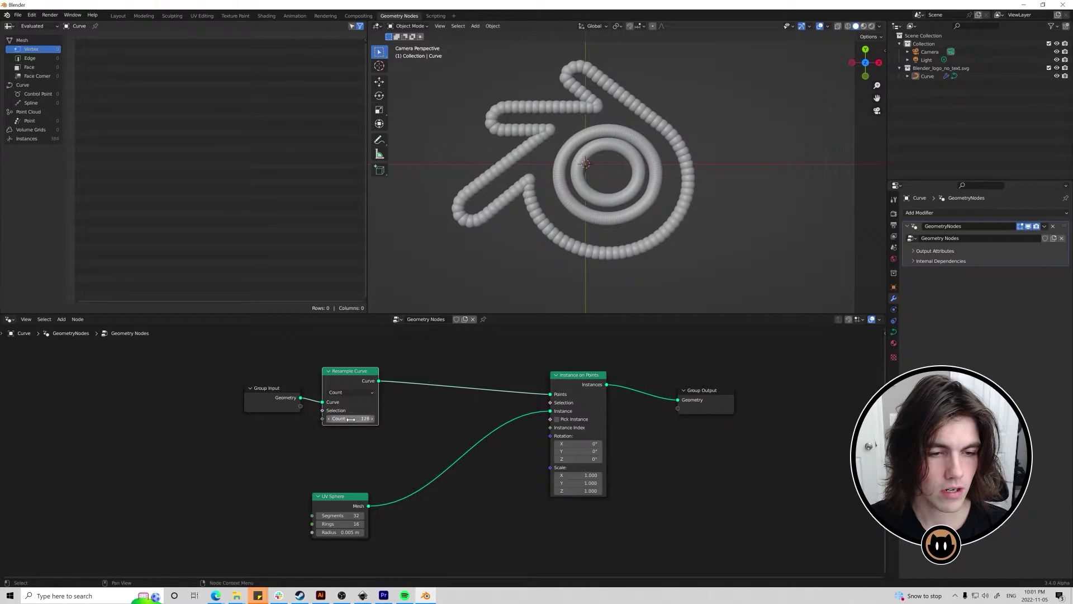
pyautogui.doubleClick(347, 418)
pyautogui.press('Return')
# Insert a Curve to Points node on the link between Resample Curve and Instance on Points.
pyautogui.hotkey('shift', 'a')
pyautogui.click(453, 360)
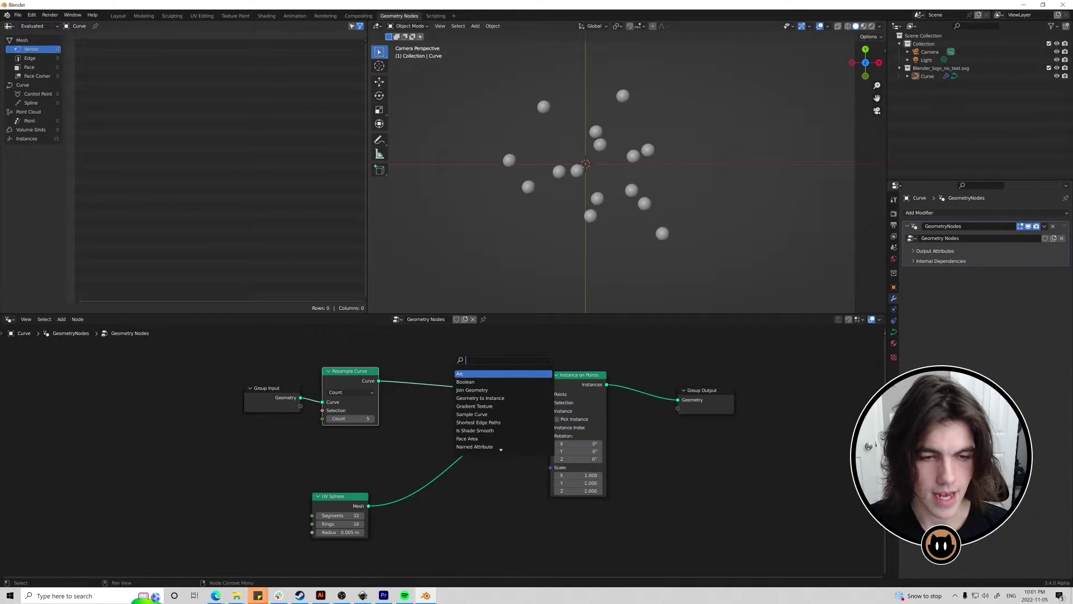
pyautogui.write('points')
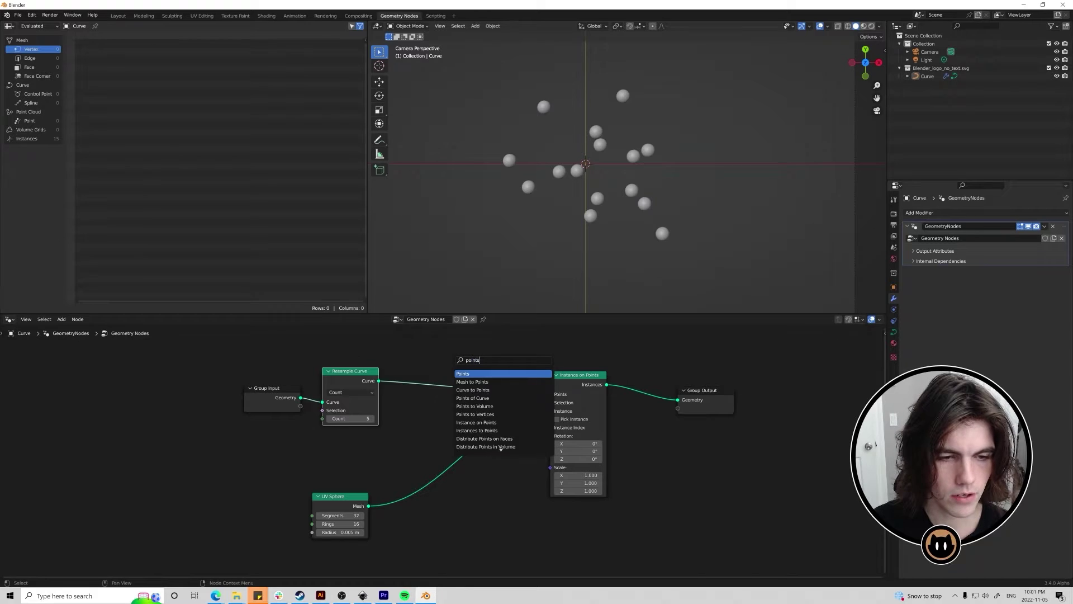
pyautogui.hotkey('ctrl', 'a')
pyautogui.press('BackSpace')
pyautogui.write('curve to points')
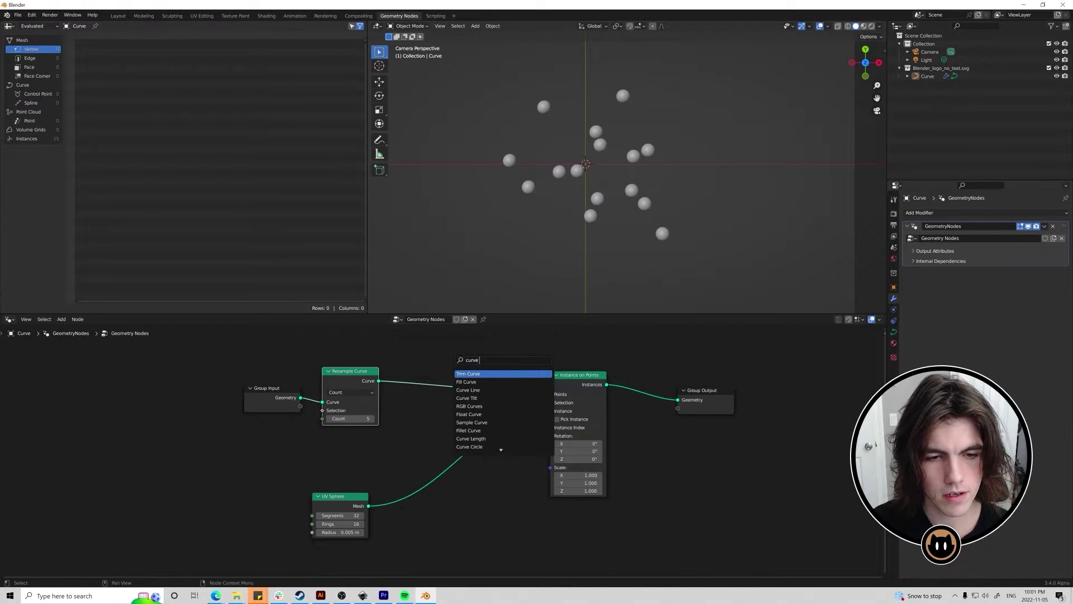
pyautogui.press('Return')
pyautogui.click(452, 359)
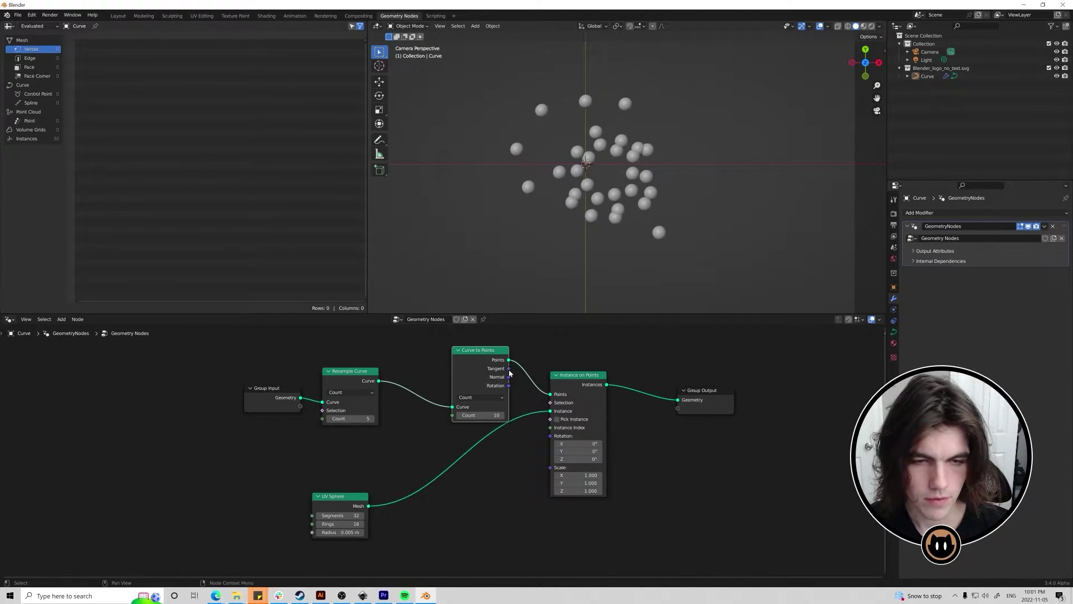
pyautogui.moveTo(471, 364); pyautogui.dragTo(437, 355)
# Try a Resample Curve count of 256 with a Curve to Points count of 59.
pyautogui.click(349, 418)
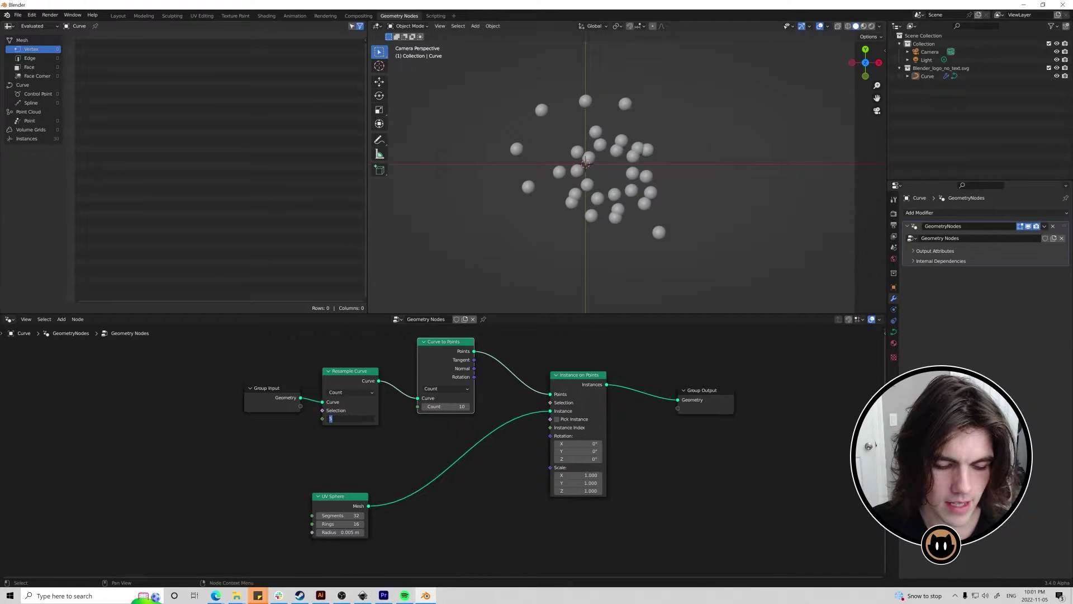
pyautogui.write('256')
pyautogui.press('Return')
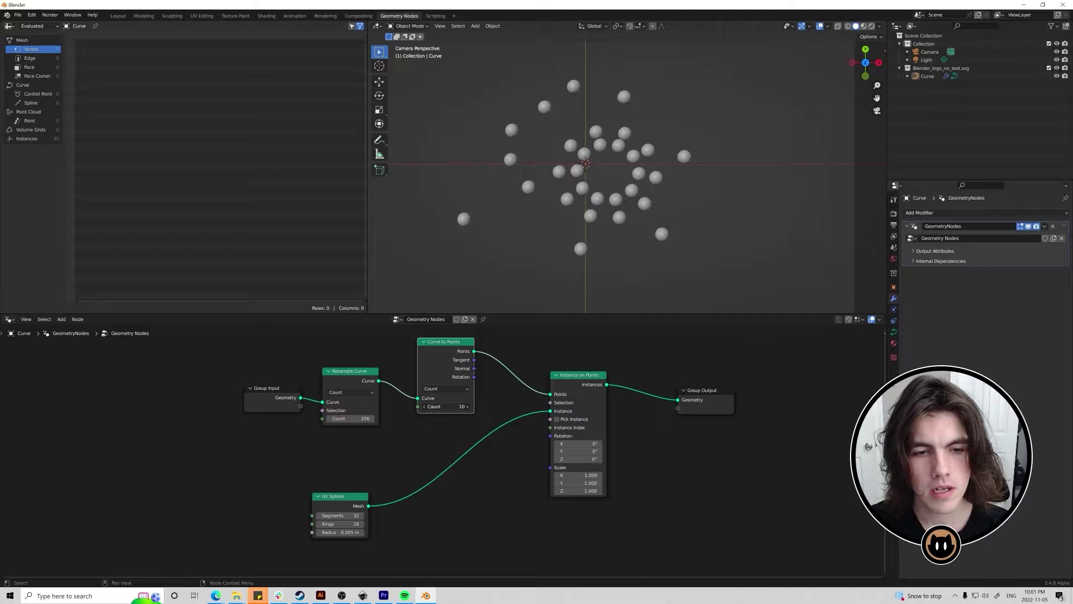
pyautogui.moveTo(441, 406); pyautogui.dragTo(491, 406)
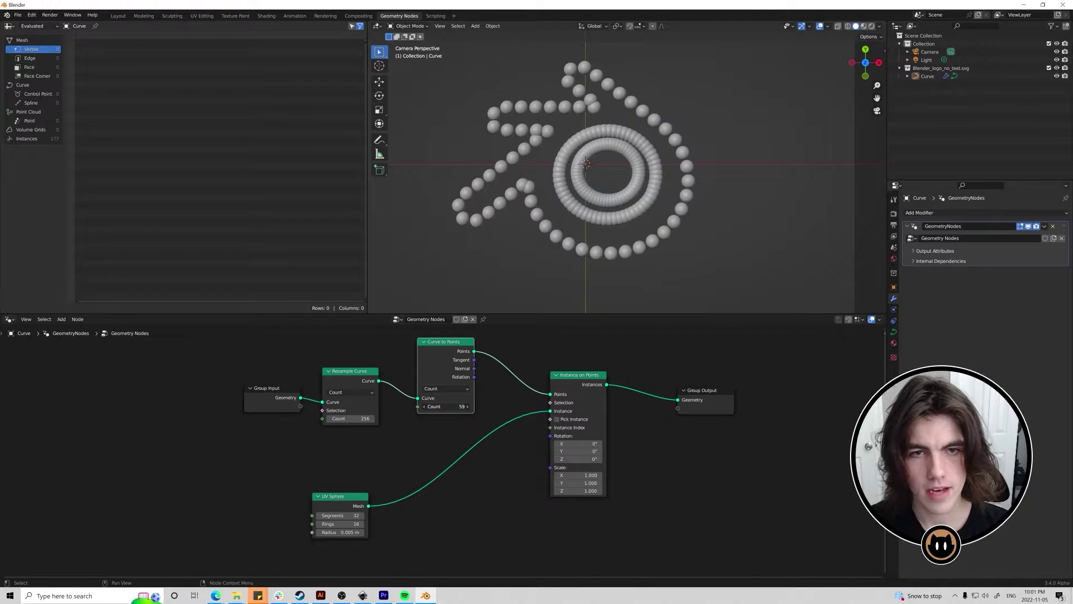
# Set the Resample Curve node's count to 512.
pyautogui.click(360, 418)
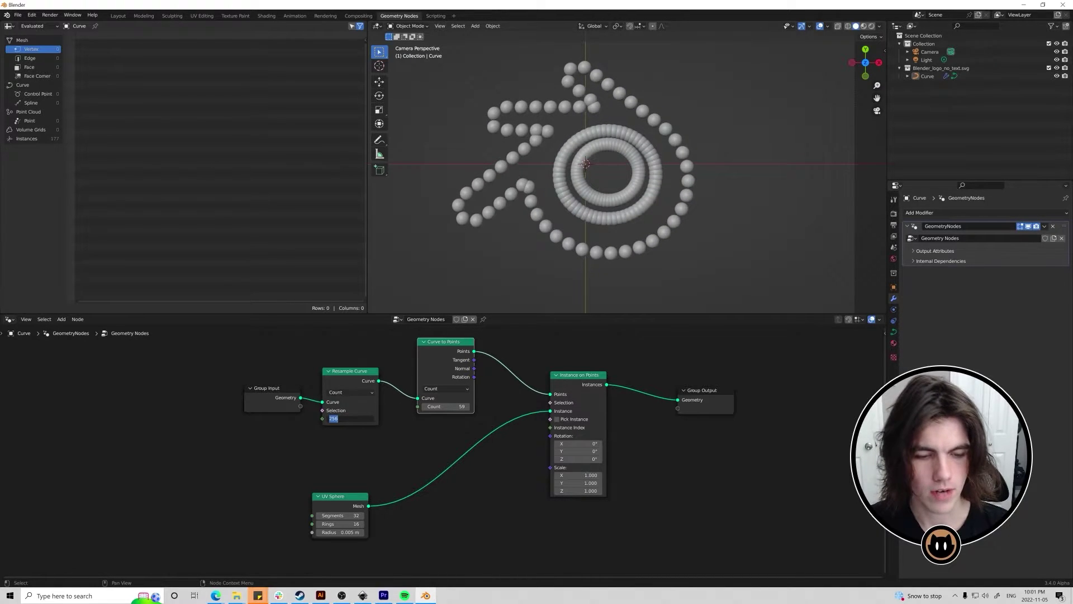
pyautogui.write('512')
pyautogui.press('Return')
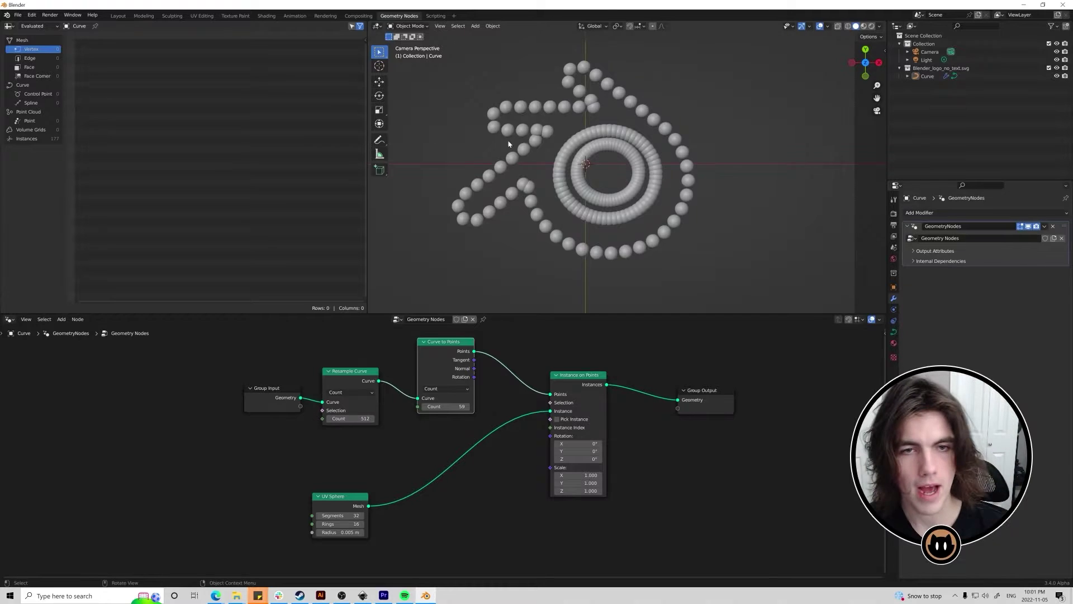
# Change the Curve to Points node's mode to Length and set the length to 0.01 m.
pyautogui.moveTo(448, 347); pyautogui.dragTo(467, 341)
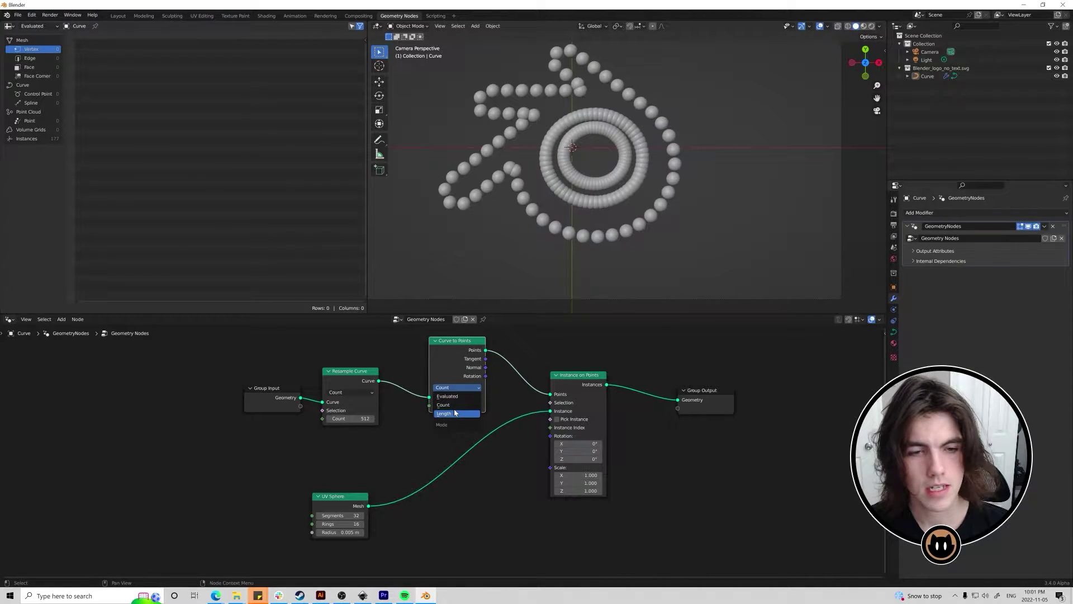
pyautogui.click(455, 413)
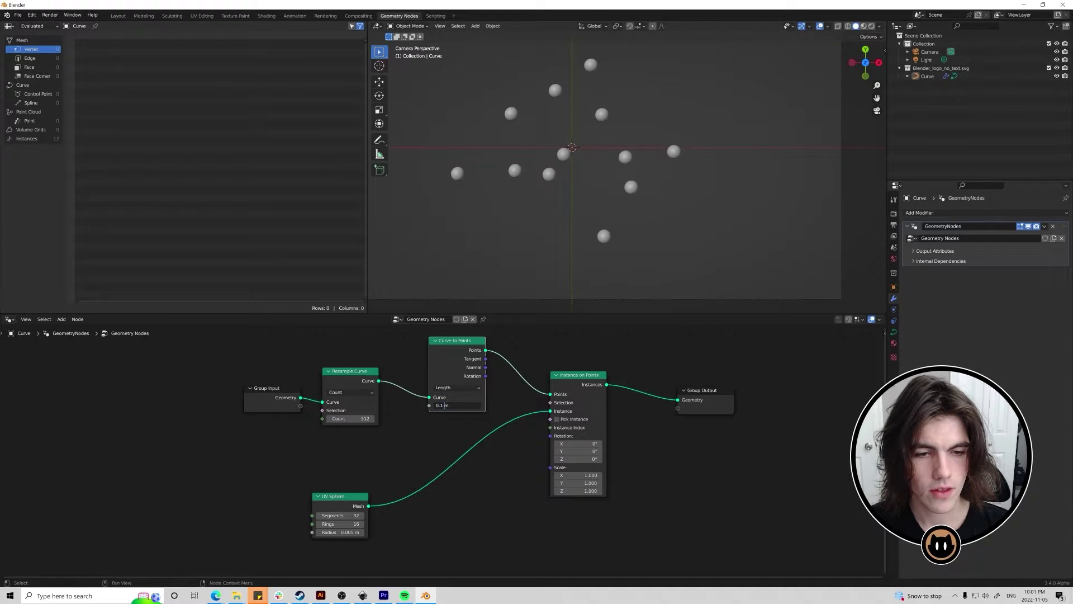
pyautogui.write('0')
pyautogui.press('Return')
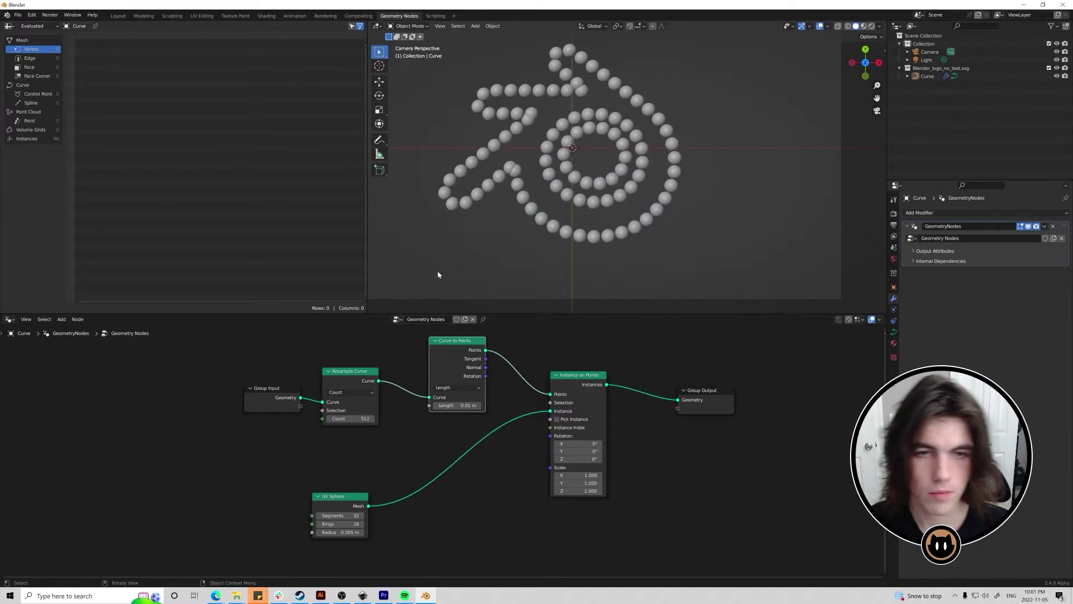
# Move the UV Sphere node closer to the other nodes and set its radius to 0.004 m.
pyautogui.scroll(1, 520, 222)
pyautogui.scroll(-2, 604, 213)
pyautogui.scroll(3, 610, 214)
pyautogui.keyDown('shift'); pyautogui.moveTo(610, 214); pyautogui.dragTo(626, 207, button='middle'); pyautogui.keyUp('shift')
pyautogui.scroll(-2, 626, 208)
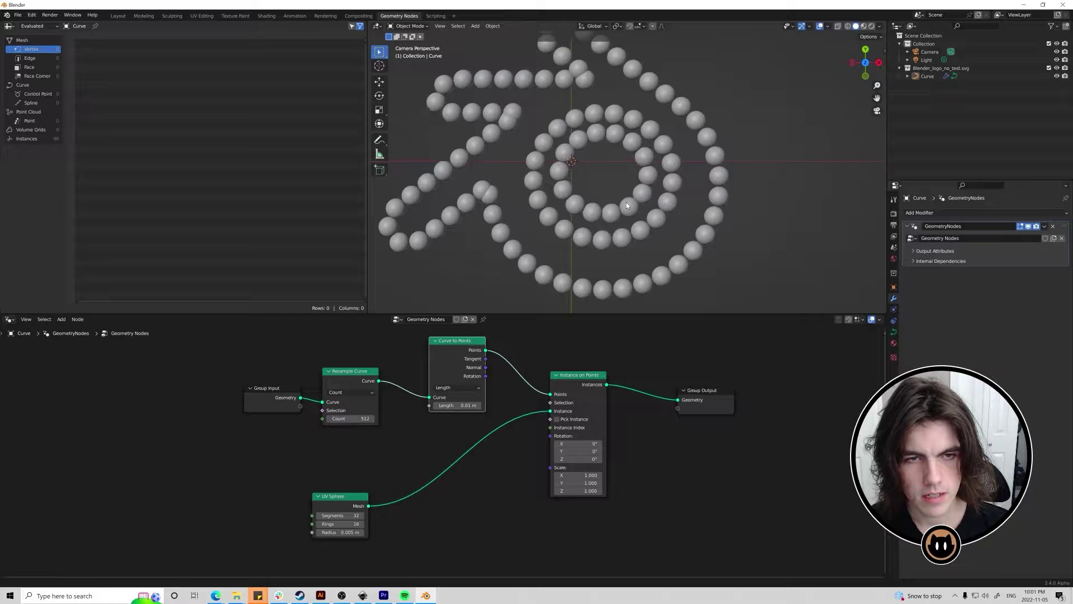
pyautogui.scroll(-2, 612, 190)
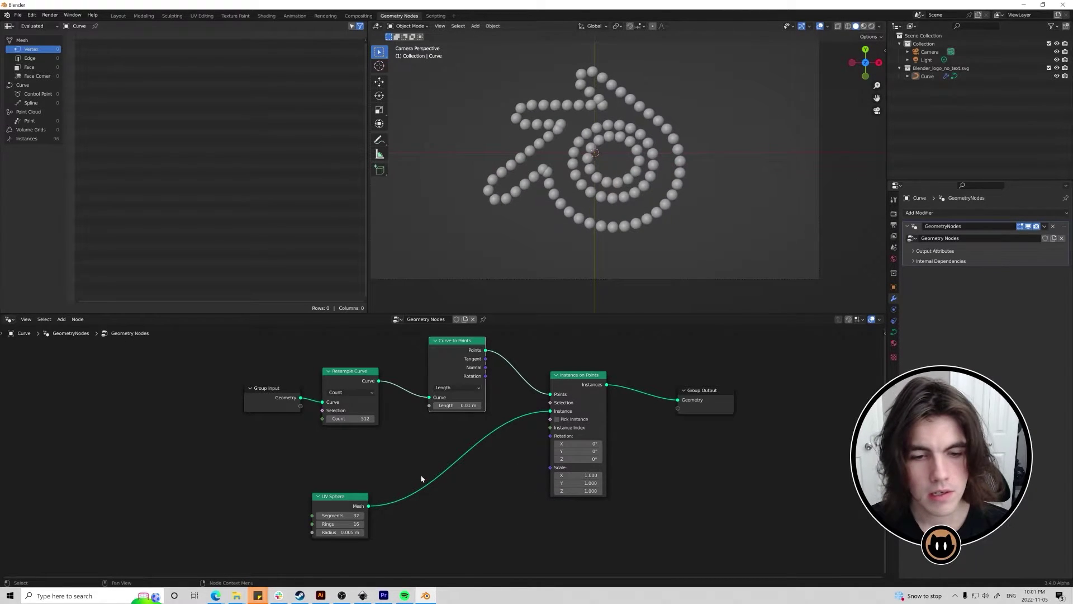
pyautogui.moveTo(344, 497); pyautogui.dragTo(370, 484)
pyautogui.doubleClick(359, 519)
pyautogui.press('BackSpace')
pyautogui.write('4')
pyautogui.press('Return')
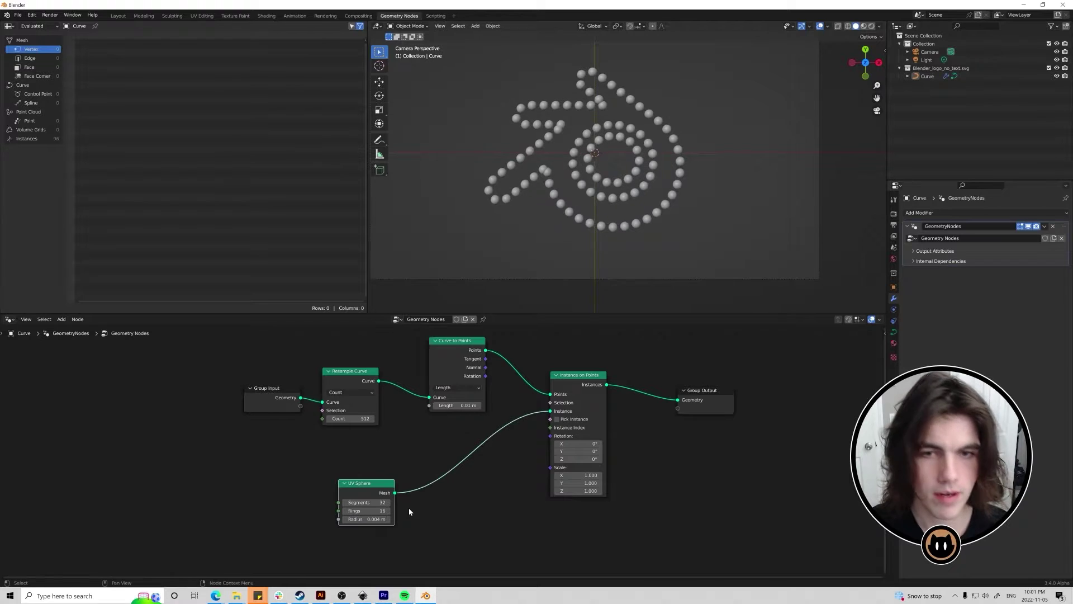
# Insert a Set Material node between Instance on Points and Group Output and assign the material named Material to it.
pyautogui.keyDown('shift'); pyautogui.moveTo(593, 199); pyautogui.dragTo(571, 201, button='middle'); pyautogui.keyUp('shift')
pyautogui.keyDown('shift'); pyautogui.moveTo(740, 138); pyautogui.dragTo(764, 170, button='middle'); pyautogui.keyUp('shift')
pyautogui.moveTo(719, 412); pyautogui.dragTo(807, 404)
pyautogui.hotkey('shift', 'a')
pyautogui.click(686, 342)
pyautogui.write('set')
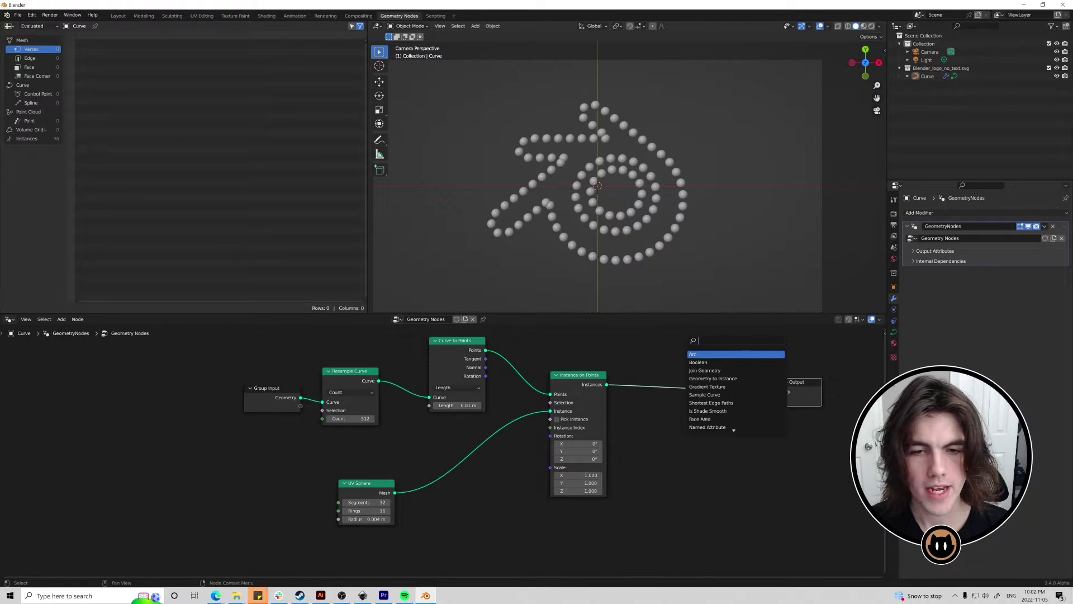
pyautogui.click(707, 361)
pyautogui.click(674, 401)
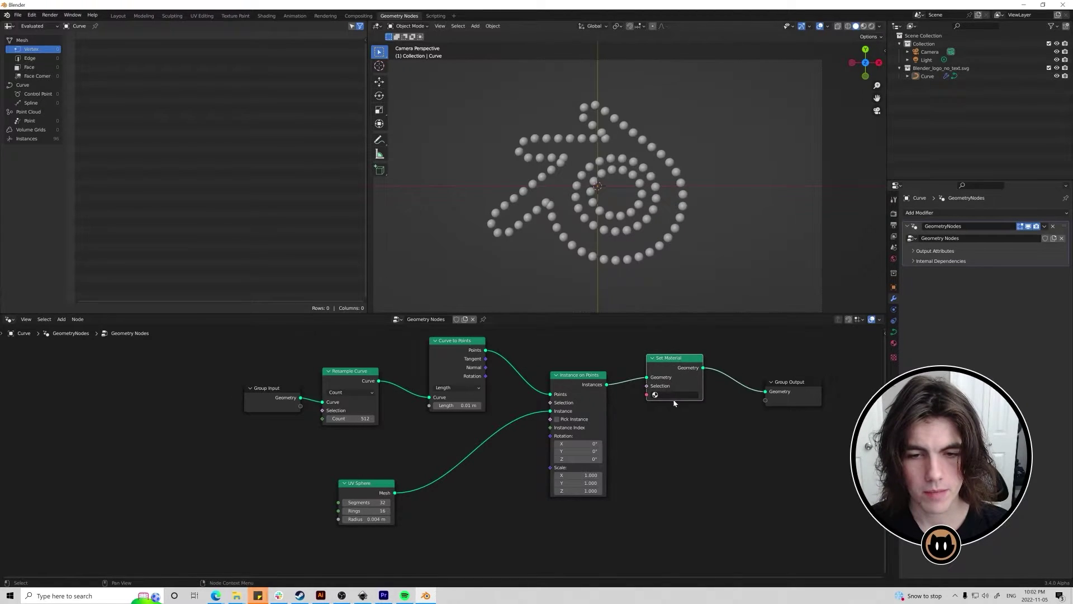
pyautogui.click(674, 394)
pyautogui.click(672, 407)
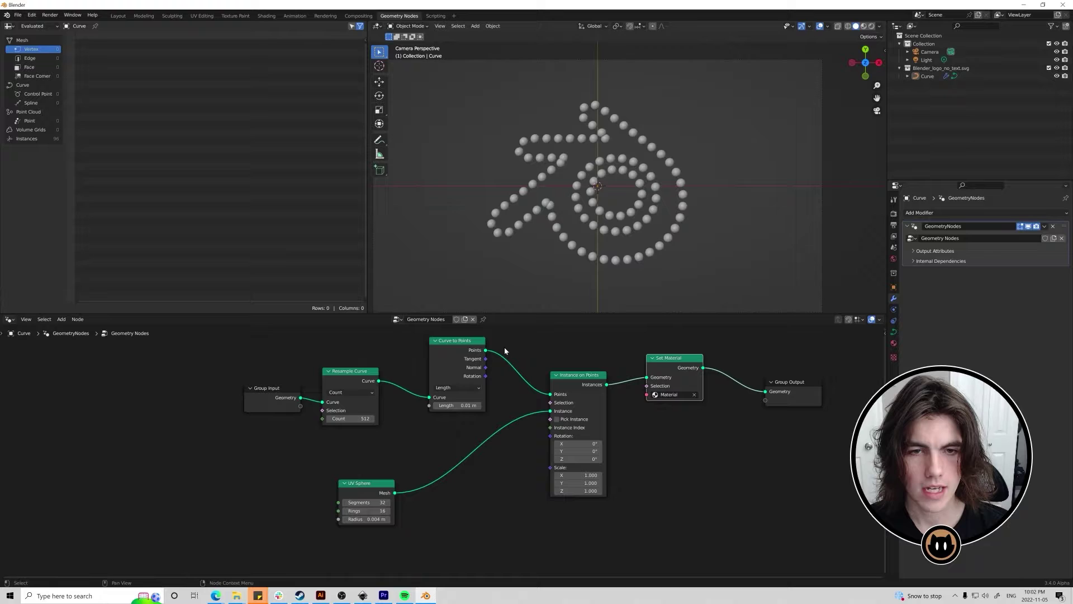
# Switch the node area to the Shader Editor and load the material named Material in place of SVGMat.
pyautogui.click(10, 321)
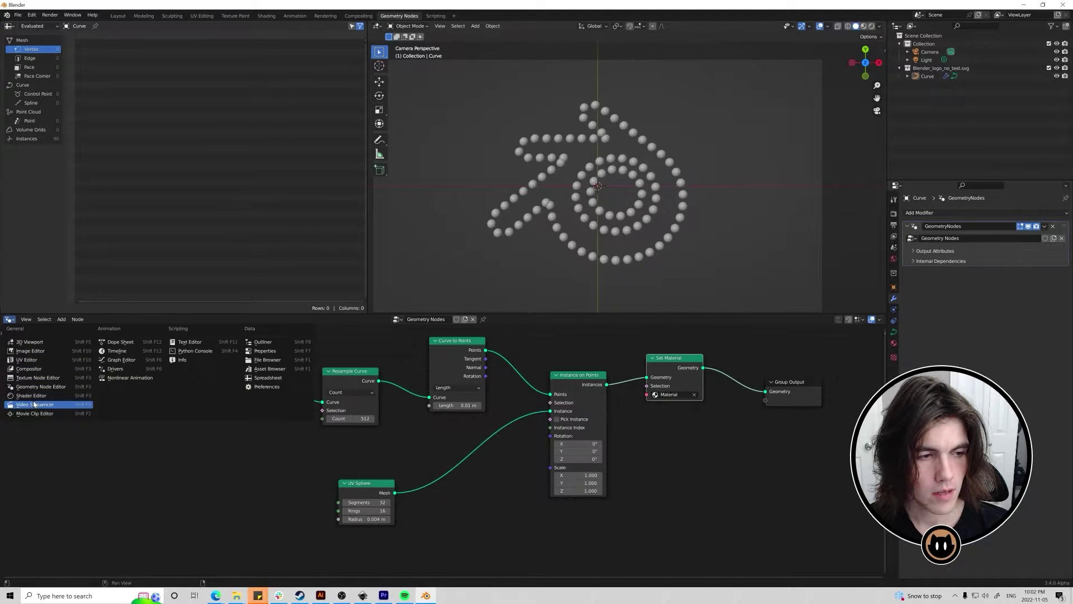
pyautogui.click(45, 399)
pyautogui.click(409, 319)
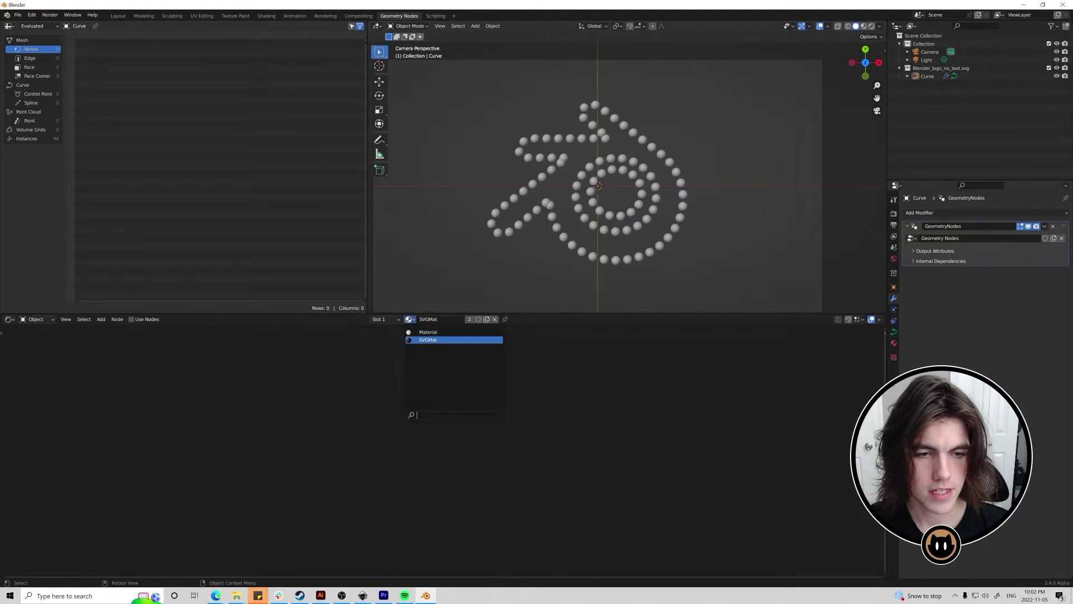
pyautogui.click(436, 334)
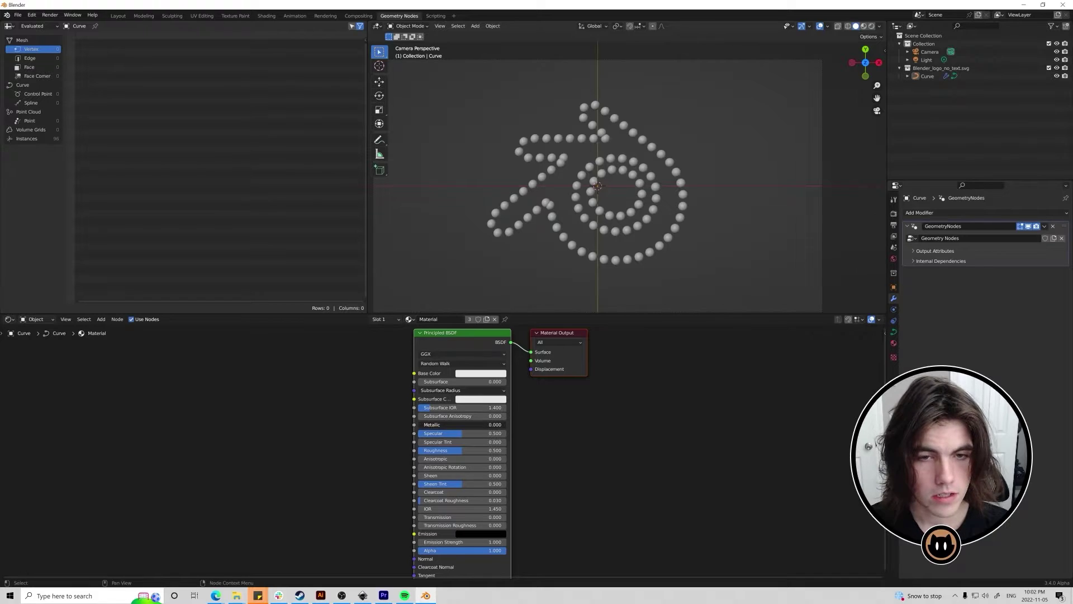
# Switch the viewport to rendered shading and set the material's Metallic to 1, Specular to about 0.70 and Roughness to about 0.99.
pyautogui.click(871, 26)
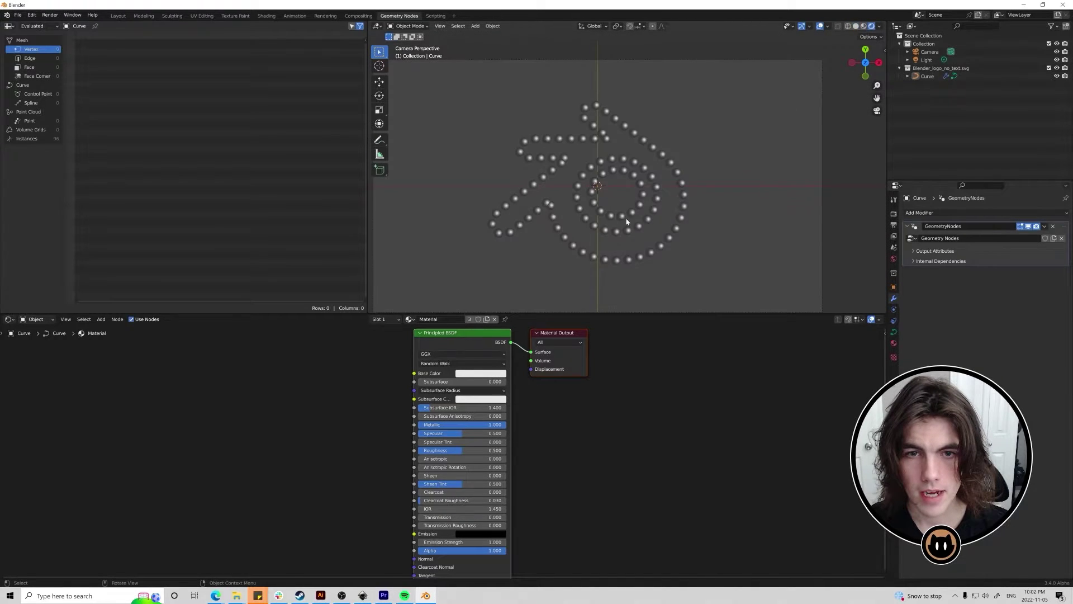
pyautogui.scroll(2, 619, 224)
pyautogui.scroll(-2, 644, 174)
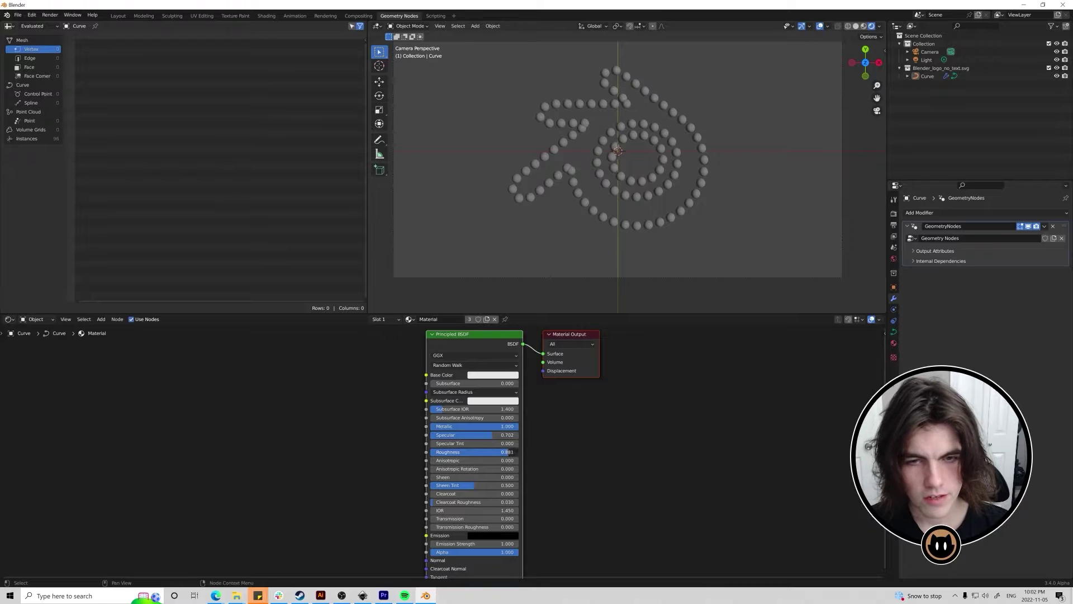
pyautogui.moveTo(506, 452); pyautogui.dragTo(517, 452)
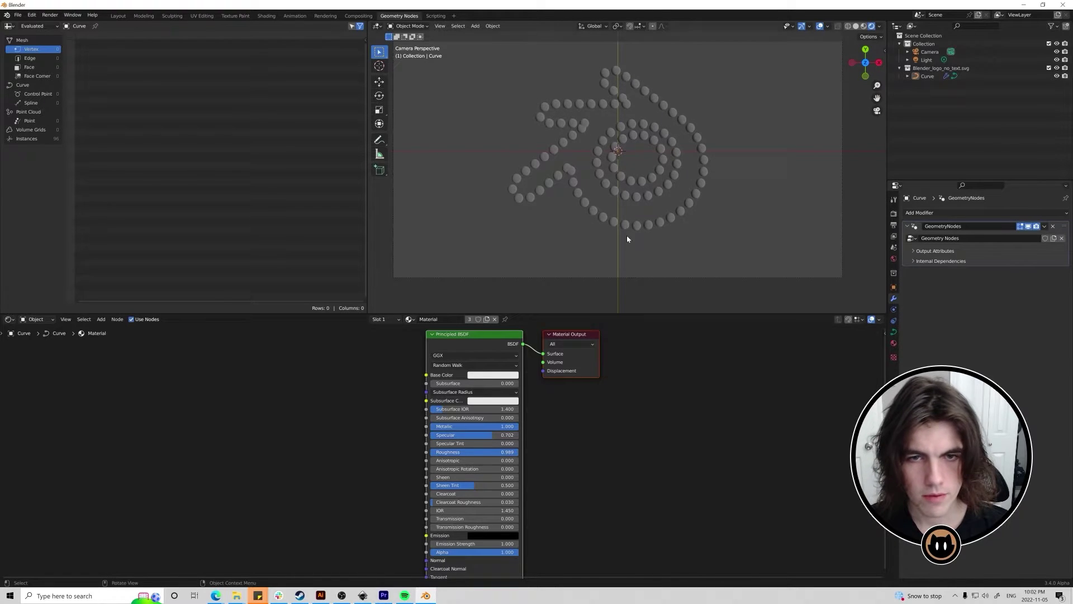
pyautogui.click(610, 162)
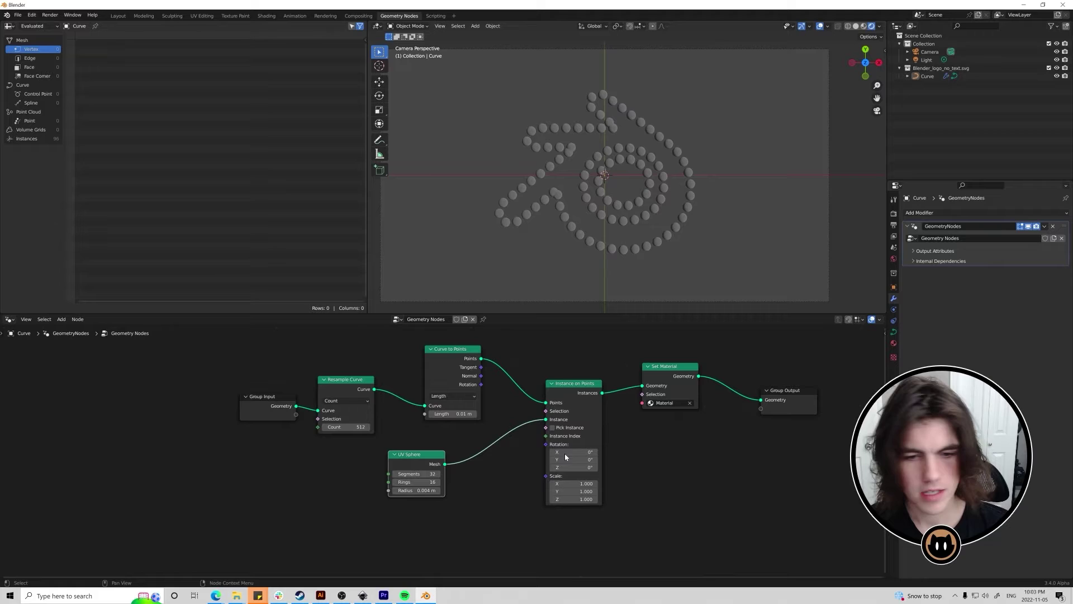
# Add a Wave Texture node to the geometry node tree, placed below the UV Sphere node.
pyautogui.moveTo(574, 491); pyautogui.dragTo(570, 491)
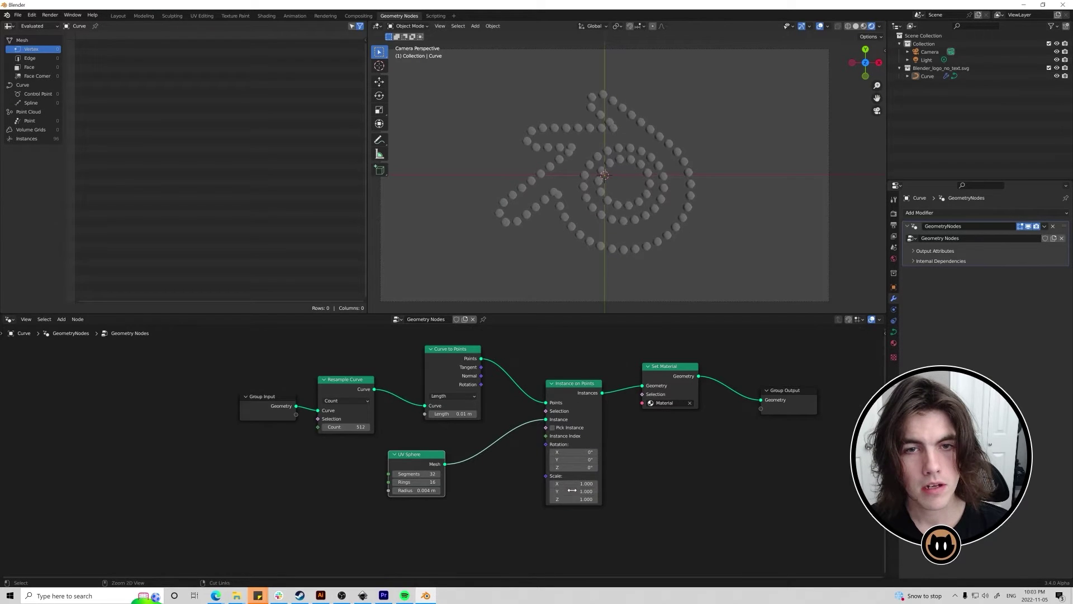
pyautogui.moveTo(486, 487); pyautogui.dragTo(504, 451, button='middle')
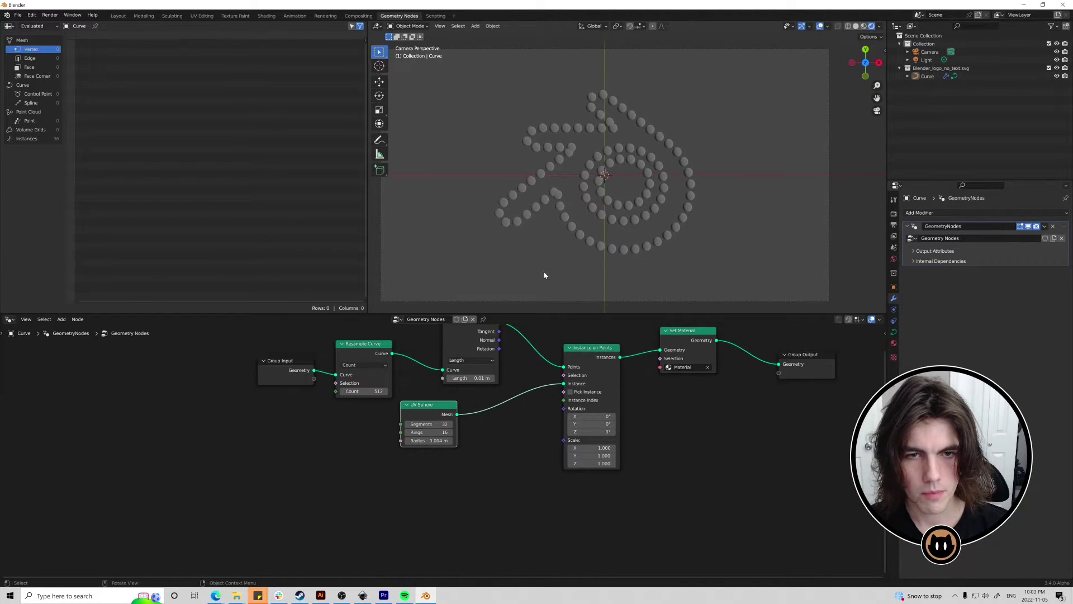
pyautogui.scroll(-2, 545, 275)
pyautogui.hotkey('shift', 'a')
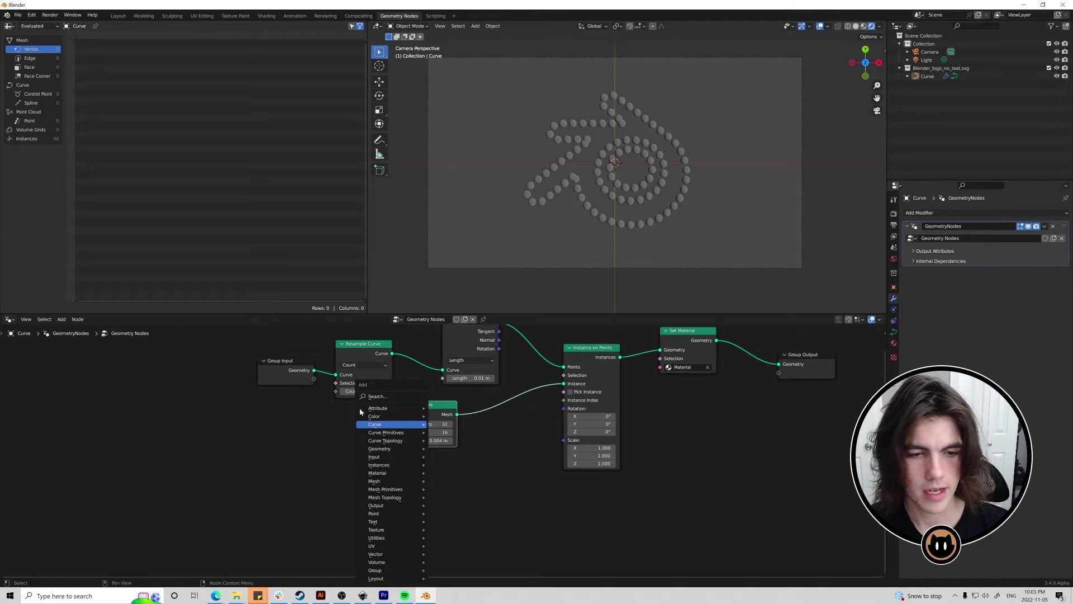
pyautogui.click(384, 399)
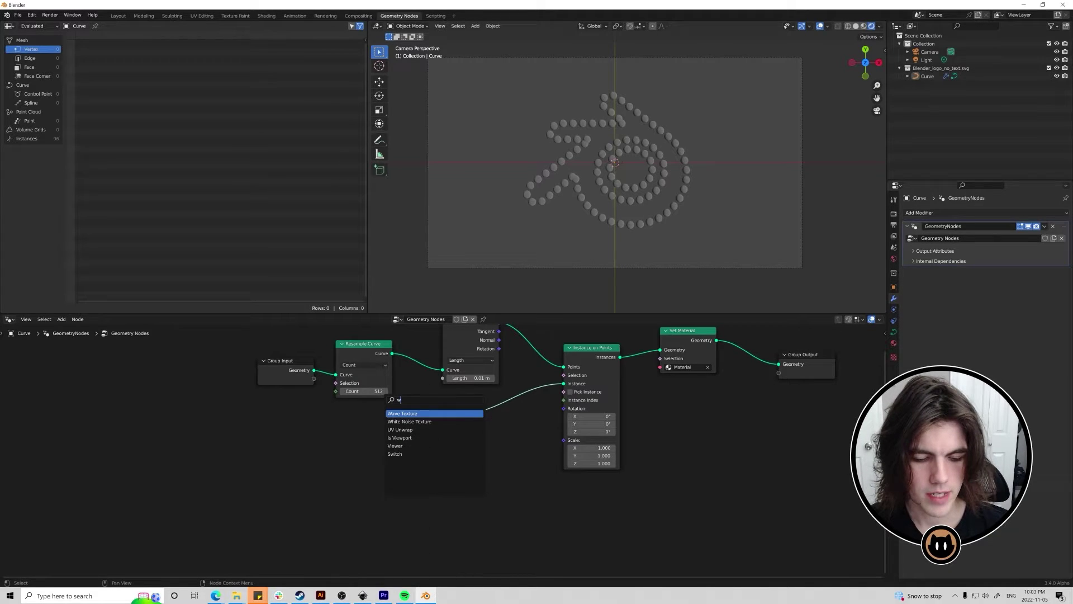
pyautogui.write('wave')
pyautogui.press('Return')
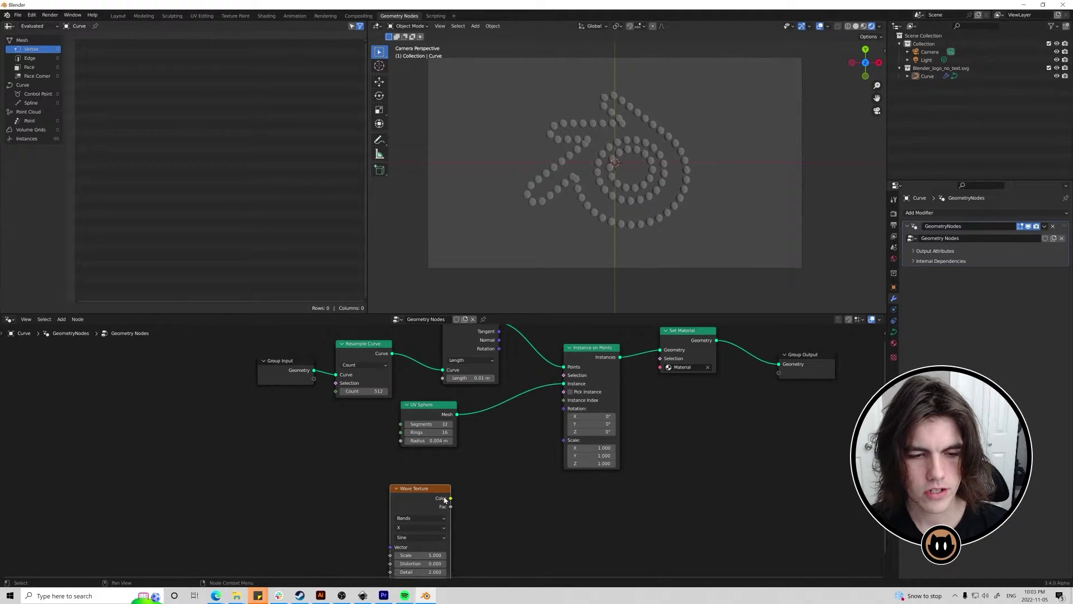
pyautogui.click(334, 465)
pyautogui.hotkey('shift', 'a')
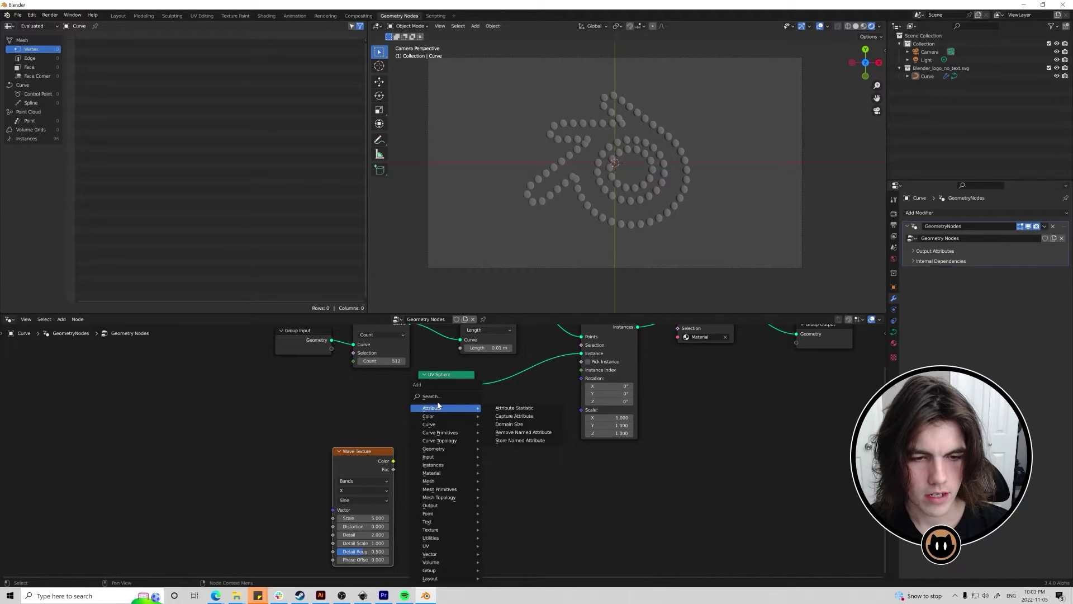
pyautogui.write('noise')
pyautogui.press('Return')
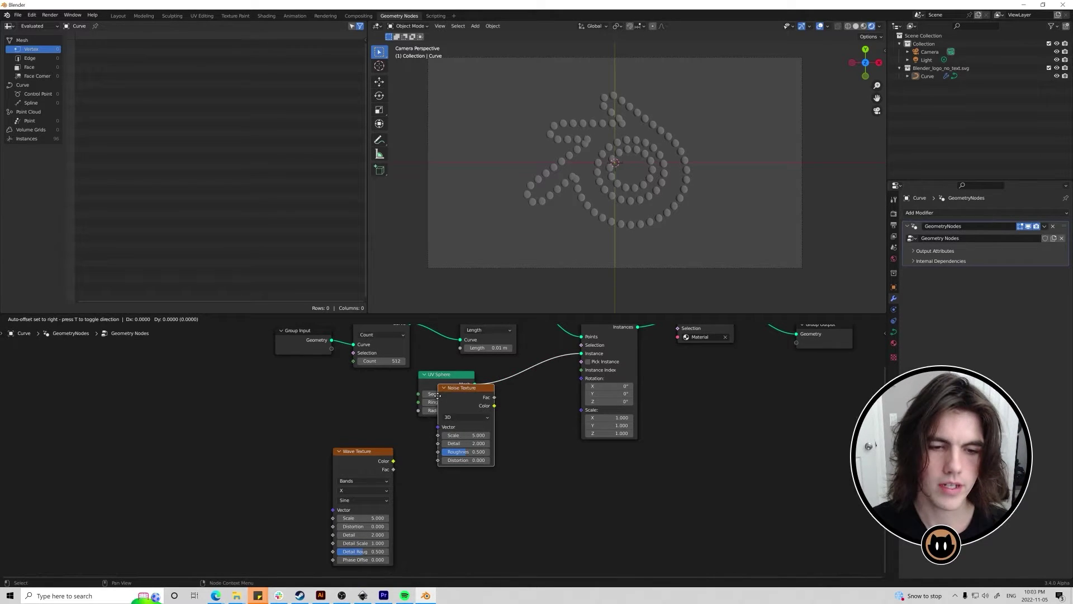
pyautogui.click(450, 462)
pyautogui.moveTo(464, 463); pyautogui.dragTo(322, 446)
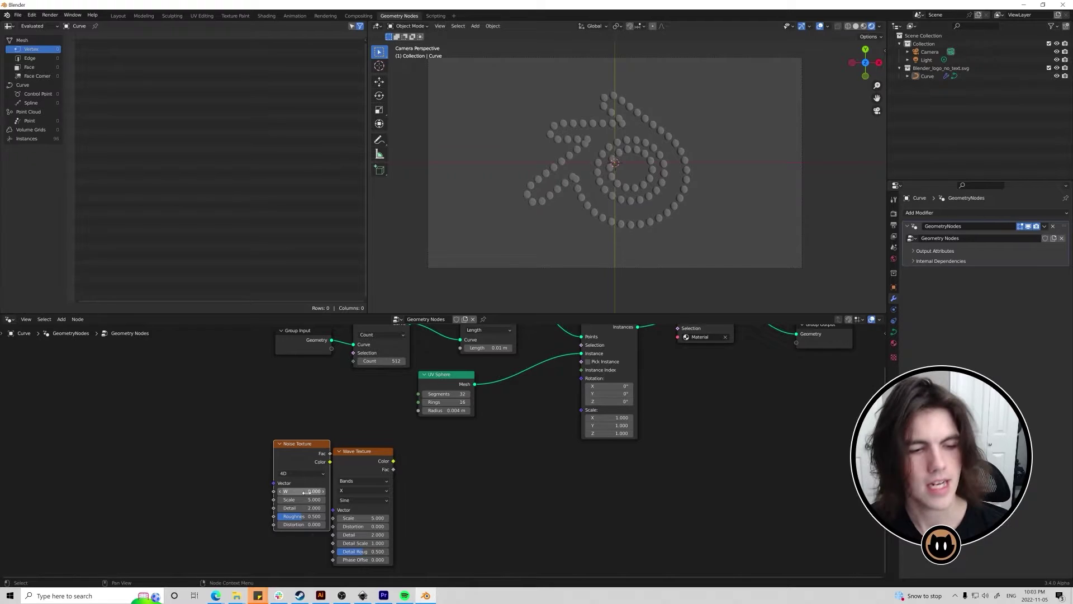
pyautogui.press('x')
# Connect the Wave Texture's Fac output to the Scale input of Instance on Points and place the texture node just below UV Sphere.
pyautogui.moveTo(362, 469); pyautogui.dragTo(417, 475)
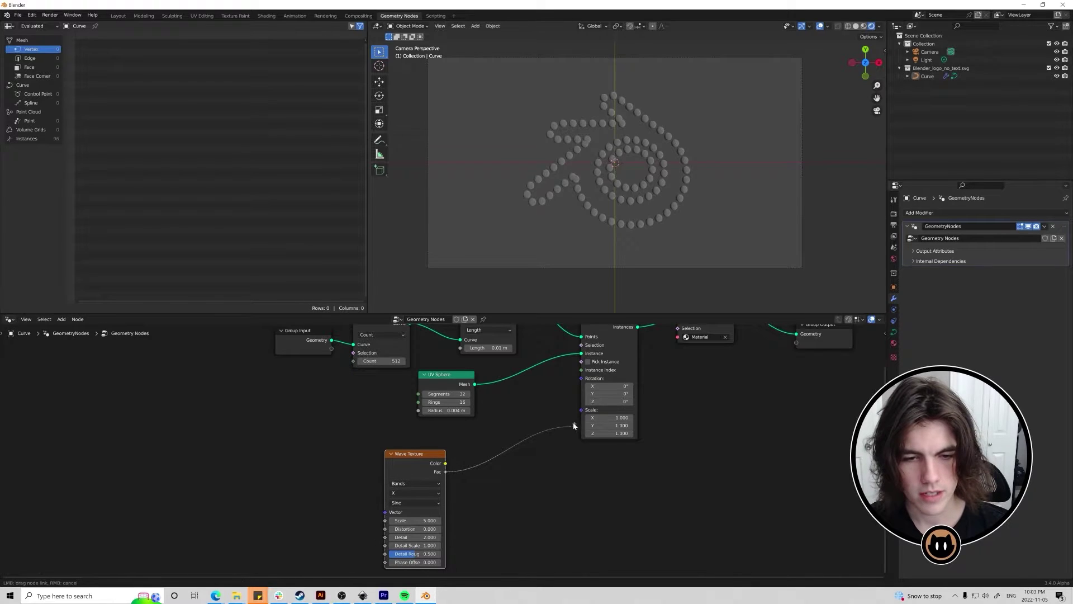
pyautogui.moveTo(578, 413); pyautogui.dragTo(581, 410)
pyautogui.moveTo(416, 453); pyautogui.dragTo(484, 416)
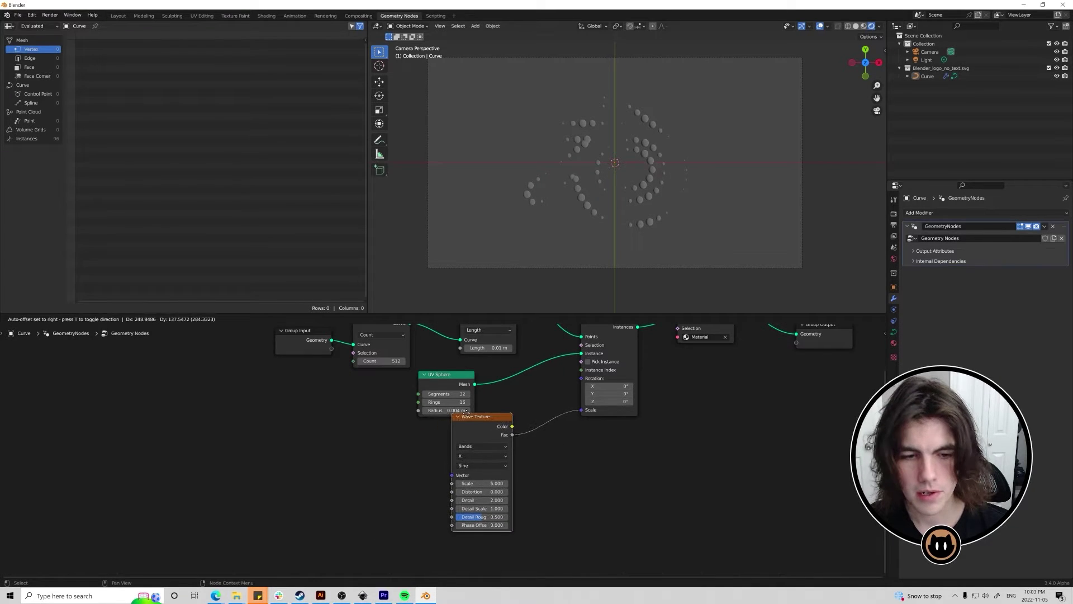
# Set the Wave Texture to Rings with Spherical direction and Scale 2.9, and shift its Phase Offset to 57.6.
pyautogui.click(482, 446)
pyautogui.click(466, 463)
pyautogui.click(470, 455)
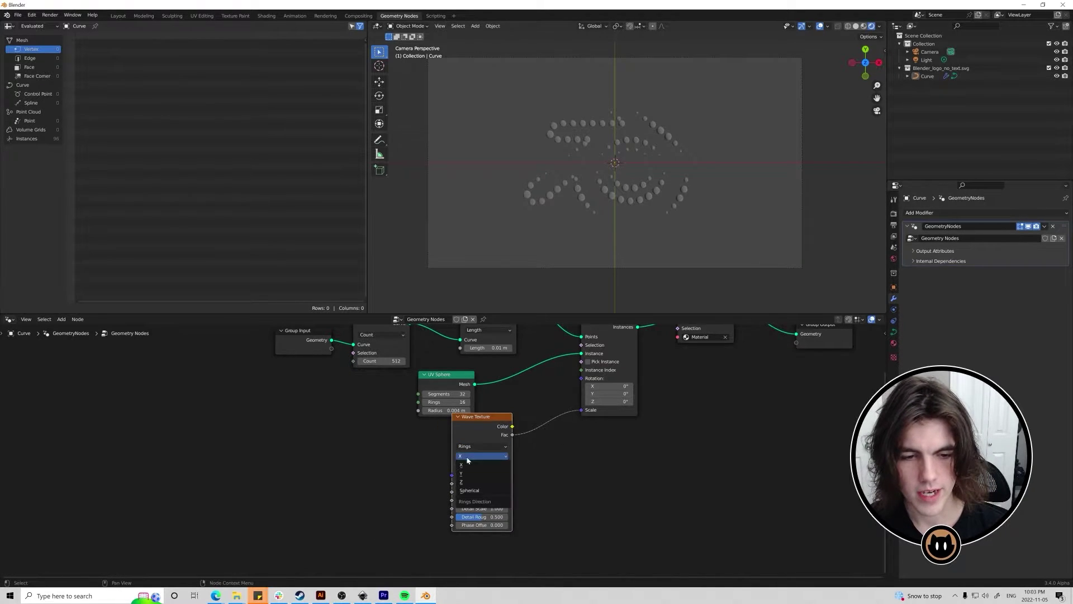
pyautogui.click(472, 491)
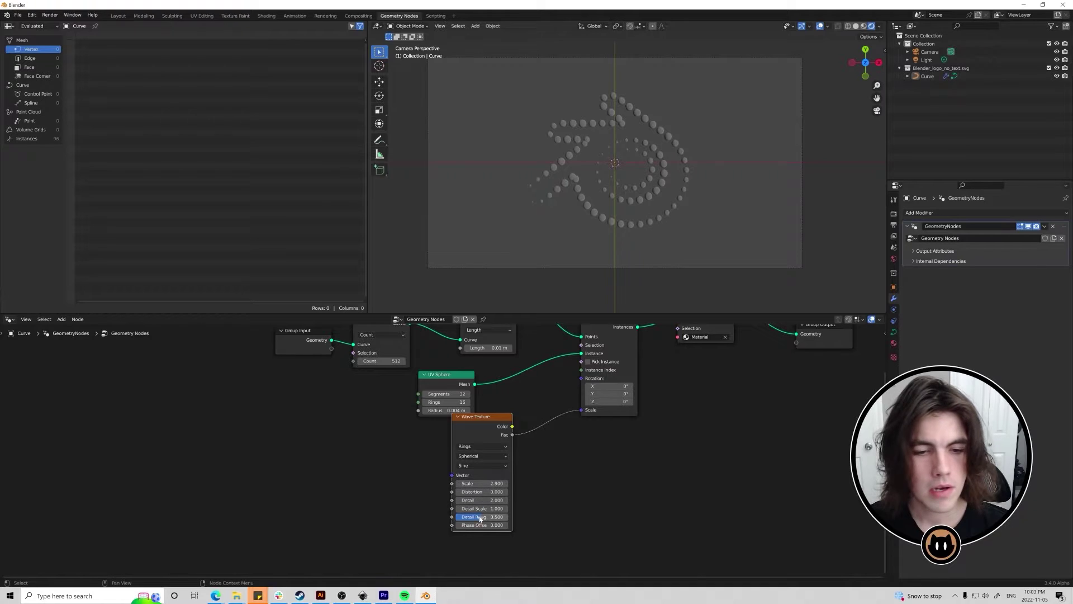
pyautogui.moveTo(477, 526); pyautogui.dragTo(860, 525)
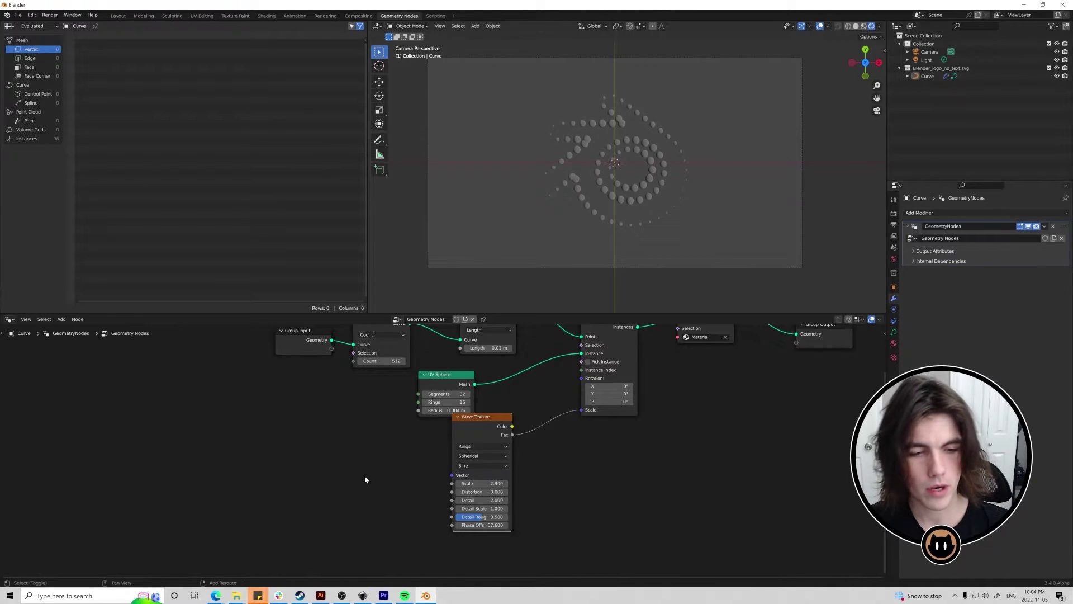
# Add a Scene Time node, connect its Seconds output to the Wave Texture's Phase Offset, and play the animation.
pyautogui.hotkey('shift', 'a')
pyautogui.write('scene')
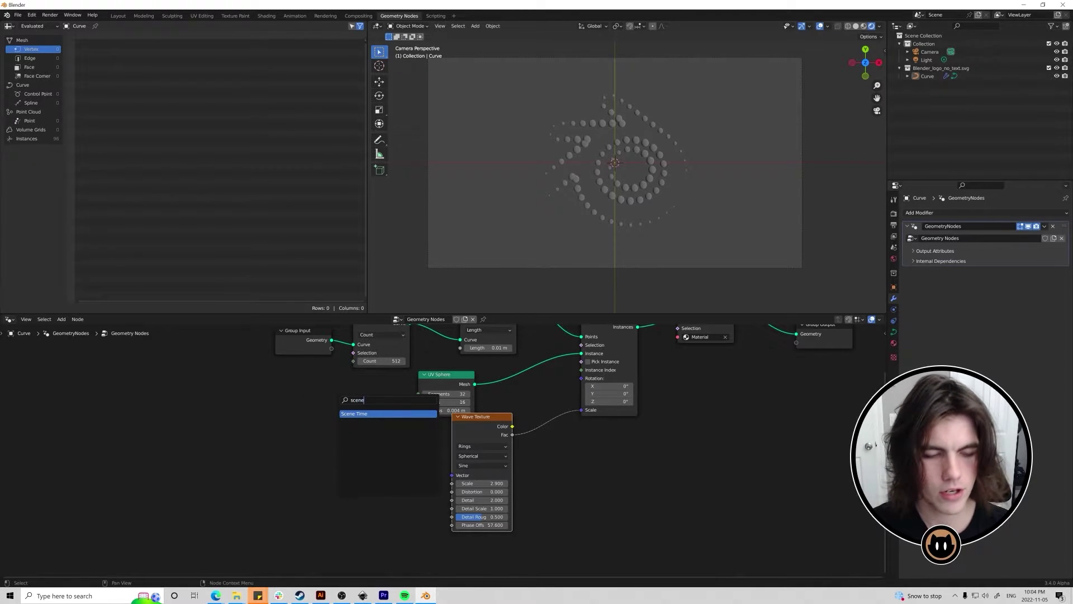
pyautogui.press('Return')
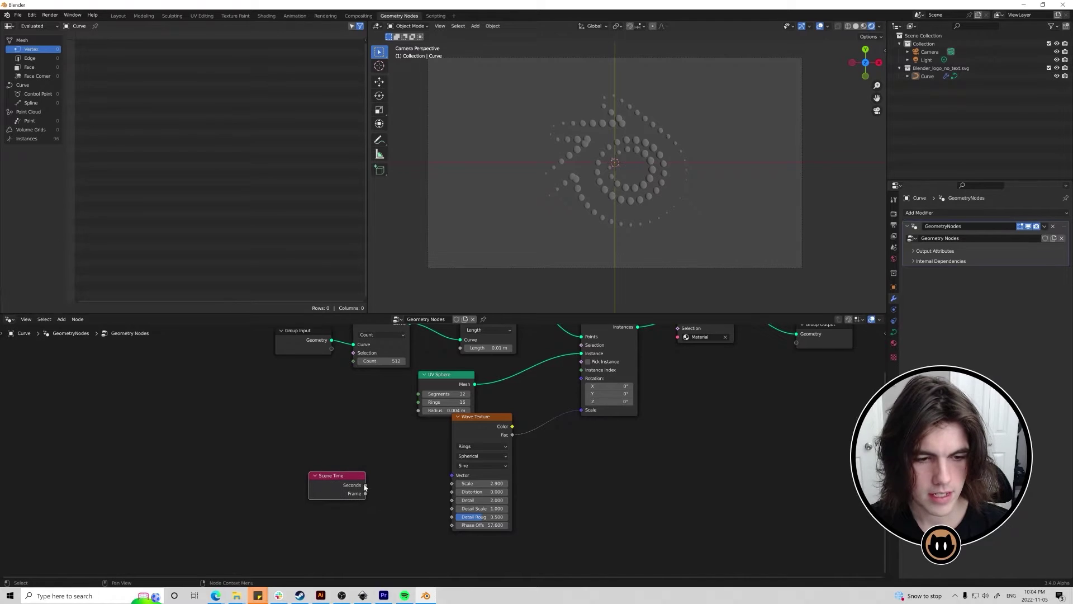
pyautogui.moveTo(456, 529); pyautogui.dragTo(454, 525)
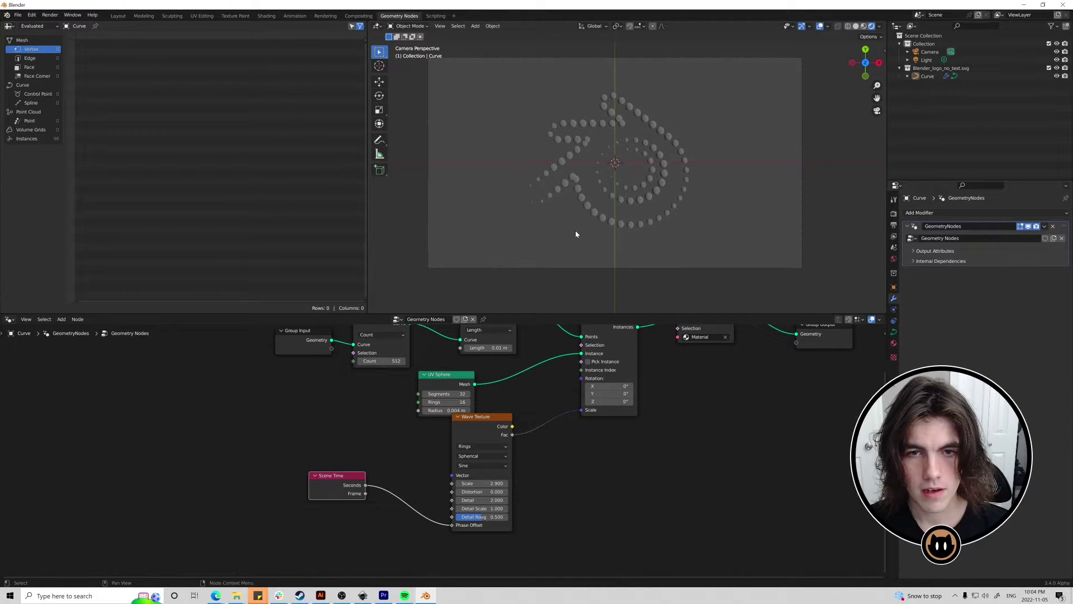
pyautogui.scroll(4, 585, 232)
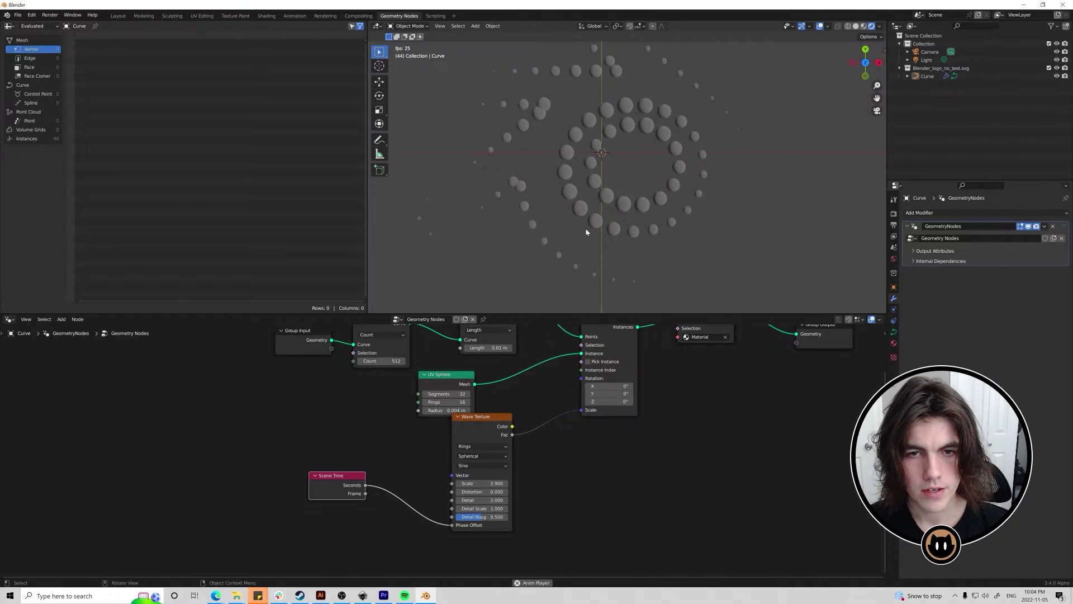
pyautogui.scroll(-2, 608, 201)
pyautogui.keyDown('shift'); pyautogui.moveTo(608, 201); pyautogui.dragTo(598, 209, button='middle'); pyautogui.keyUp('shift')
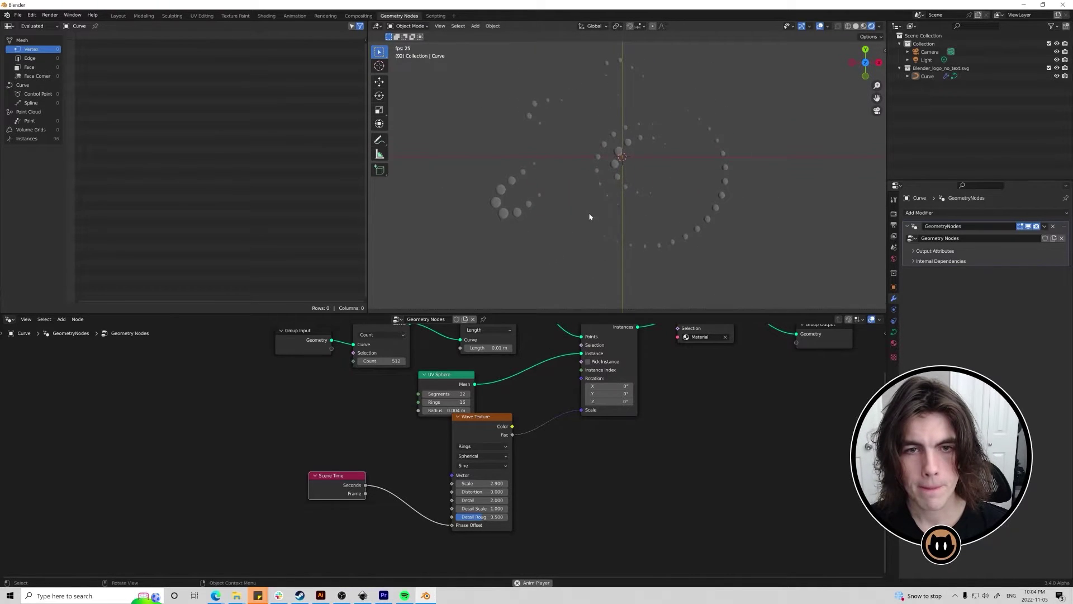
# Move the Scene Time node farther from the Wave Texture and insert a Math node on the link between them.
pyautogui.click(521, 218)
pyautogui.press('g')
pyautogui.click(333, 400)
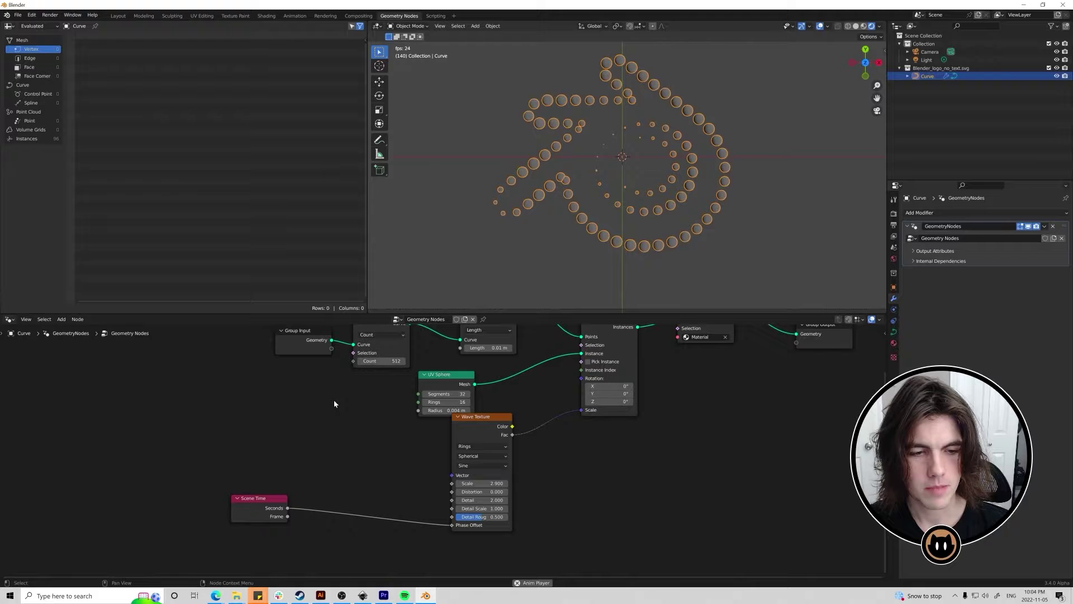
pyautogui.hotkey('shift', 'a')
pyautogui.write('add')
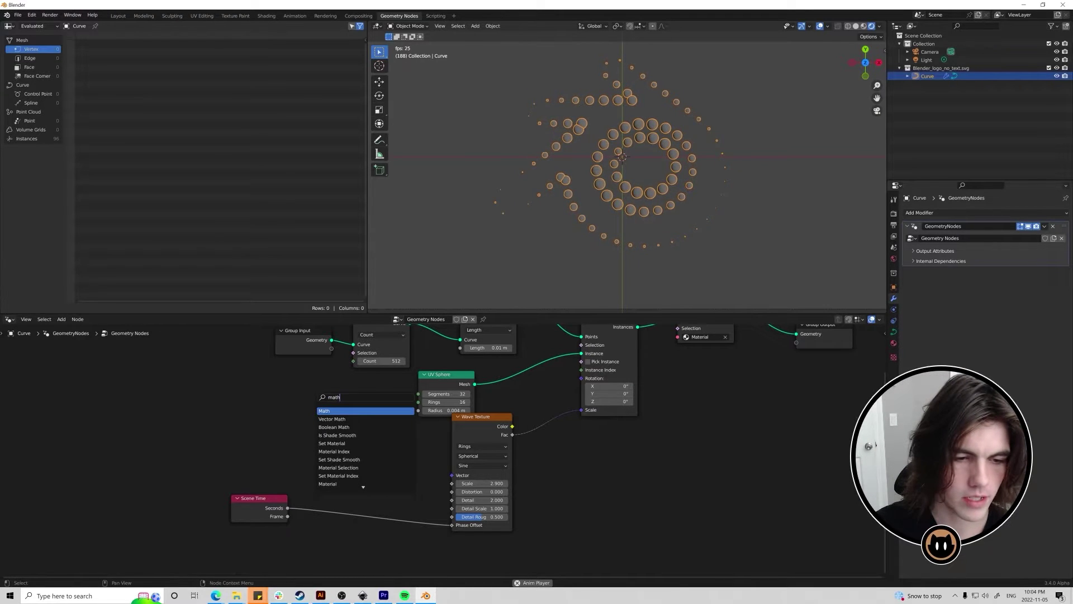
pyautogui.press('Return')
pyautogui.click(356, 473)
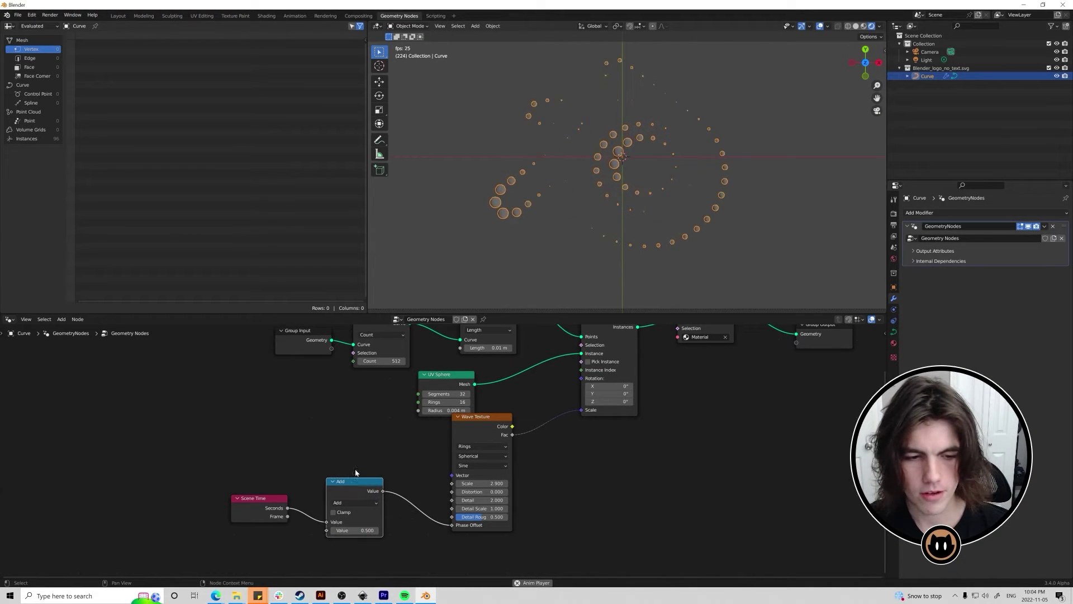
# Set the Math node's operation to Multiply with a value of 3.9 and watch the animation in the viewport.
pyautogui.click(352, 502)
pyautogui.click(358, 422)
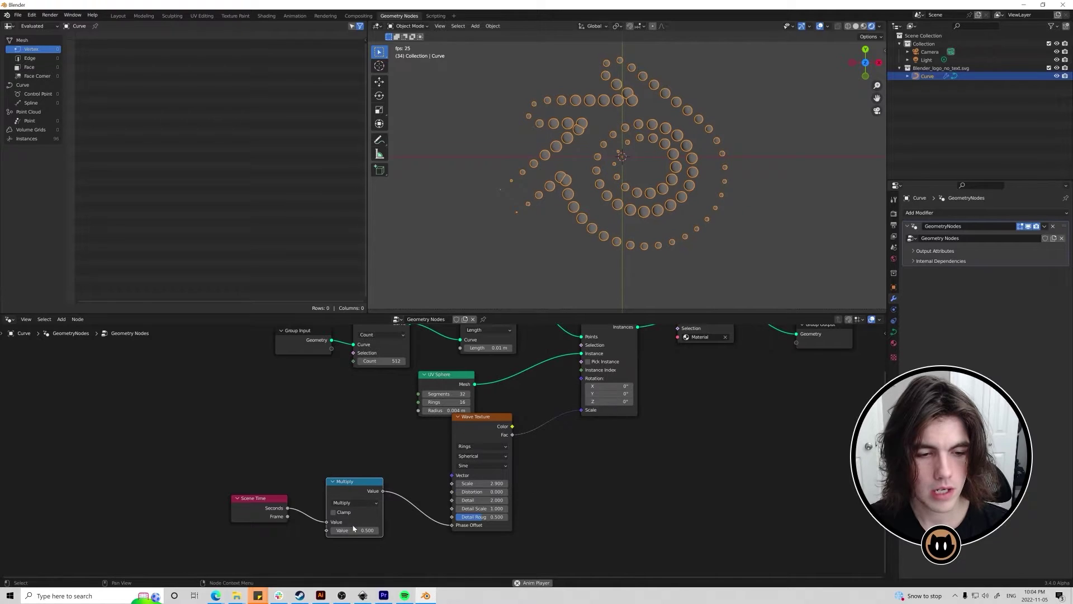
pyautogui.moveTo(356, 532); pyautogui.dragTo(401, 532)
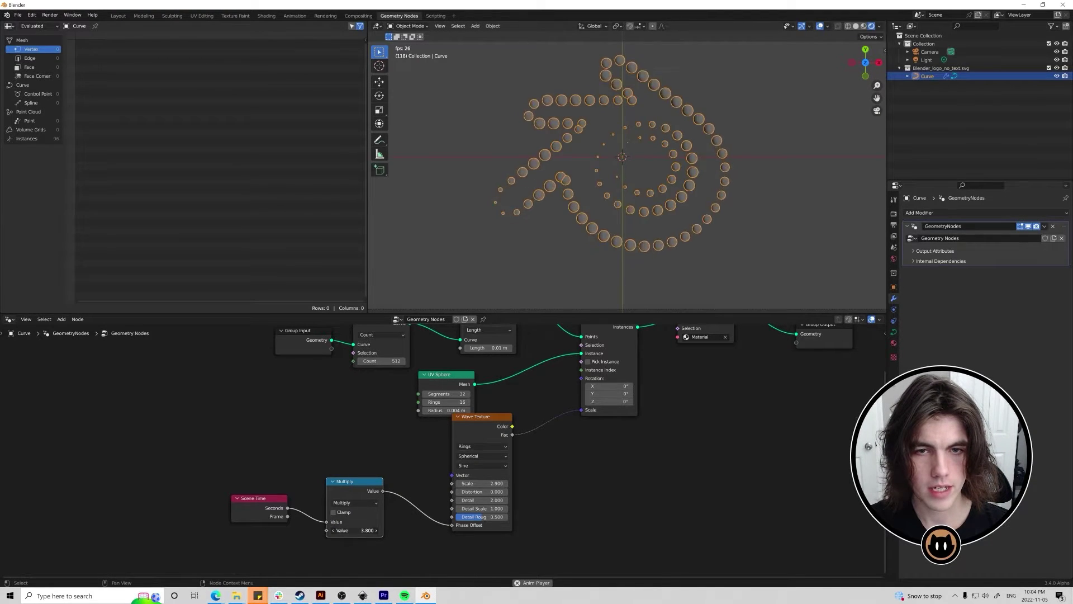
pyautogui.click(544, 260)
pyautogui.scroll(-3, 534, 238)
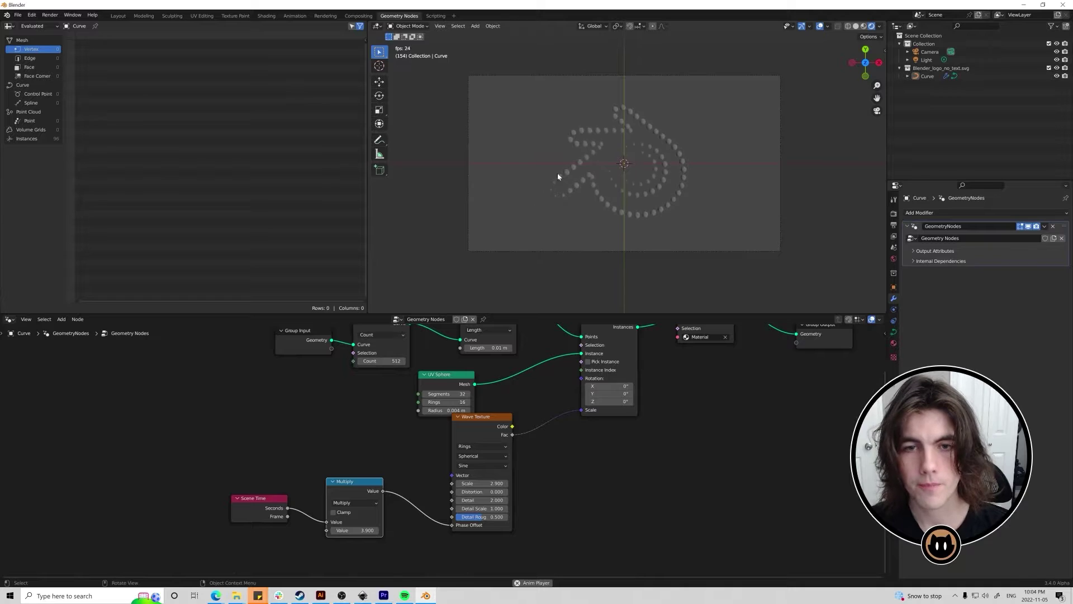
pyautogui.scroll(1, 538, 248)
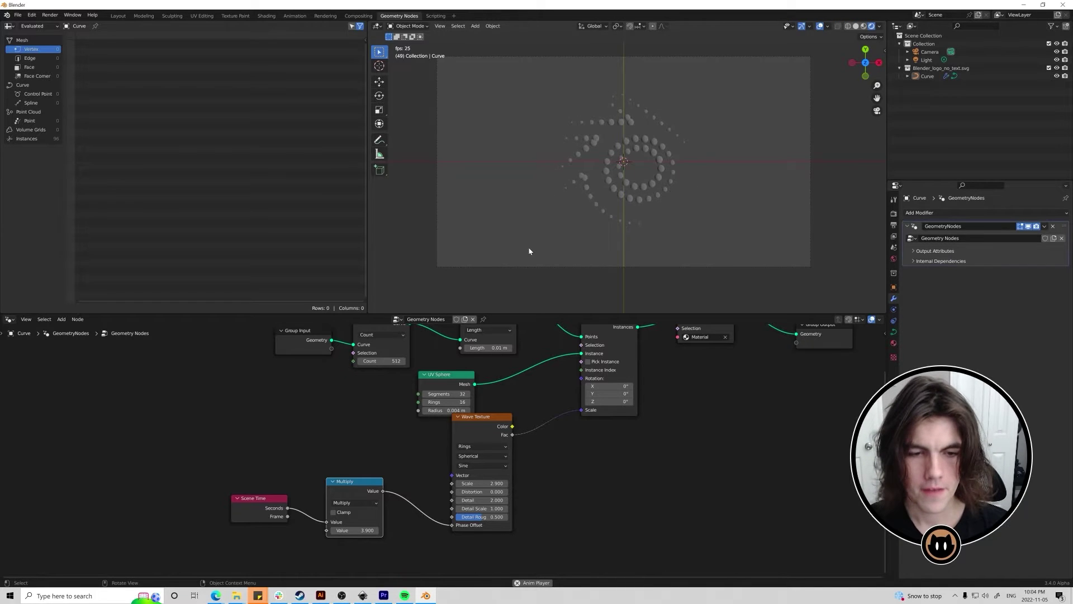
# Try a Distortion of about 422.6 and a Detail Scale of about 118.2 on the Wave Texture.
pyautogui.moveTo(494, 432); pyautogui.dragTo(486, 450)
pyautogui.moveTo(579, 458); pyautogui.dragTo(579, 419, button='middle')
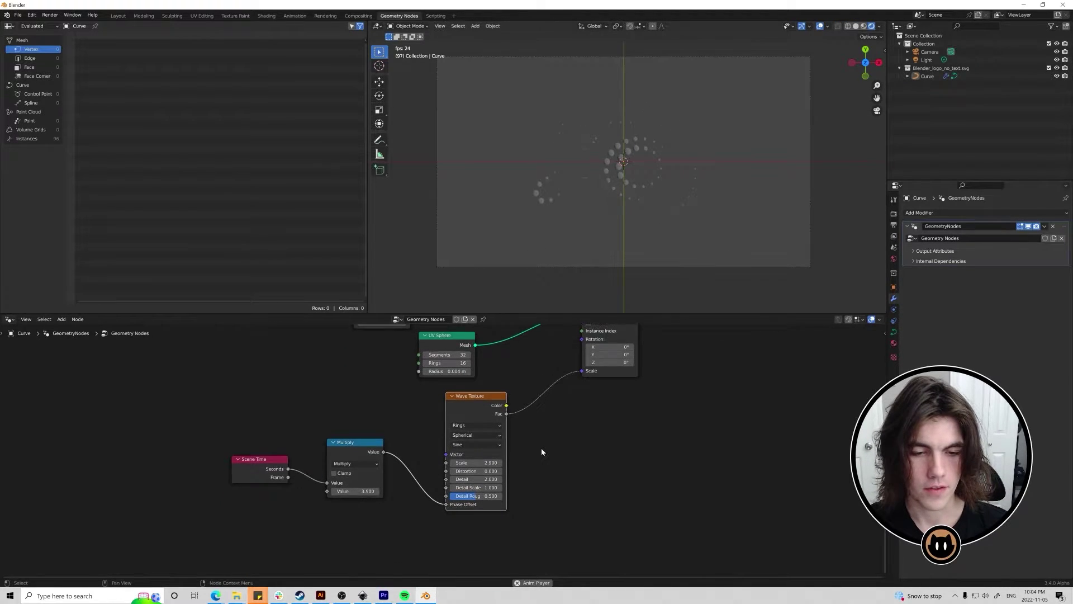
pyautogui.scroll(4, 541, 449)
pyautogui.moveTo(530, 458); pyautogui.dragTo(495, 440, button='middle')
pyautogui.moveTo(474, 459); pyautogui.dragTo(608, 460)
pyautogui.moveTo(536, 460); pyautogui.dragTo(603, 459)
pyautogui.moveTo(474, 460); pyautogui.dragTo(540, 483)
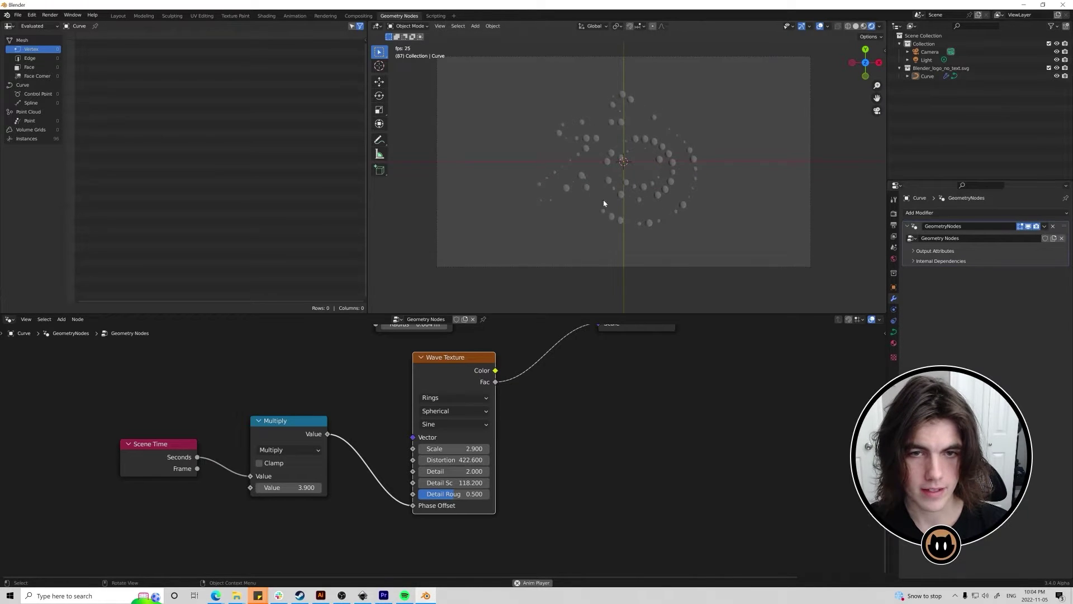
pyautogui.moveTo(454, 483); pyautogui.dragTo(498, 482)
pyautogui.moveTo(432, 460); pyautogui.dragTo(481, 460)
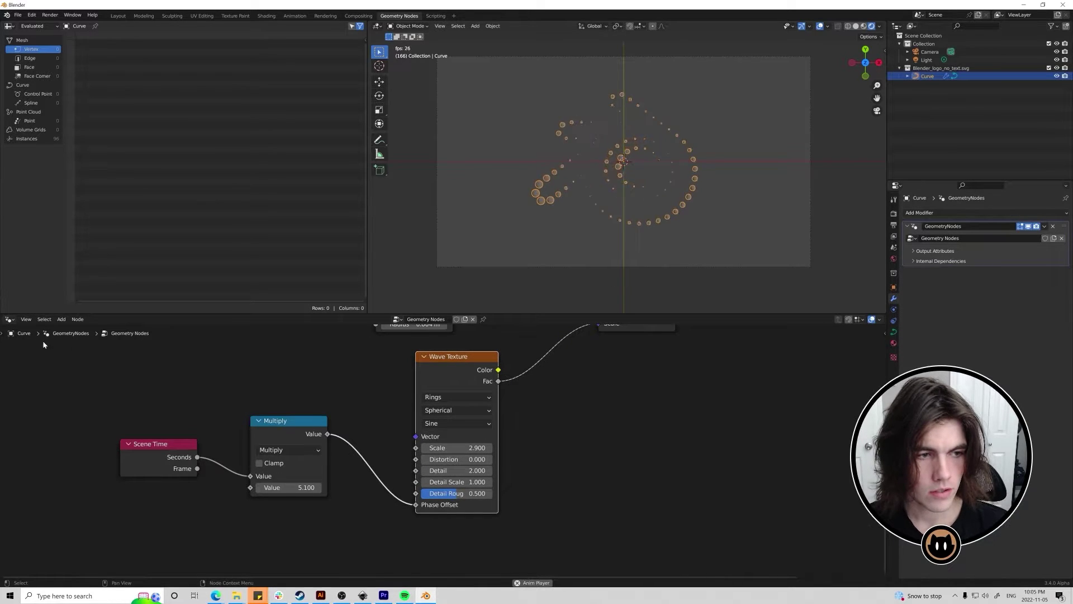
# Switch the node area to the Timeline and set the scene's end frame to 30.
pyautogui.click(25, 319)
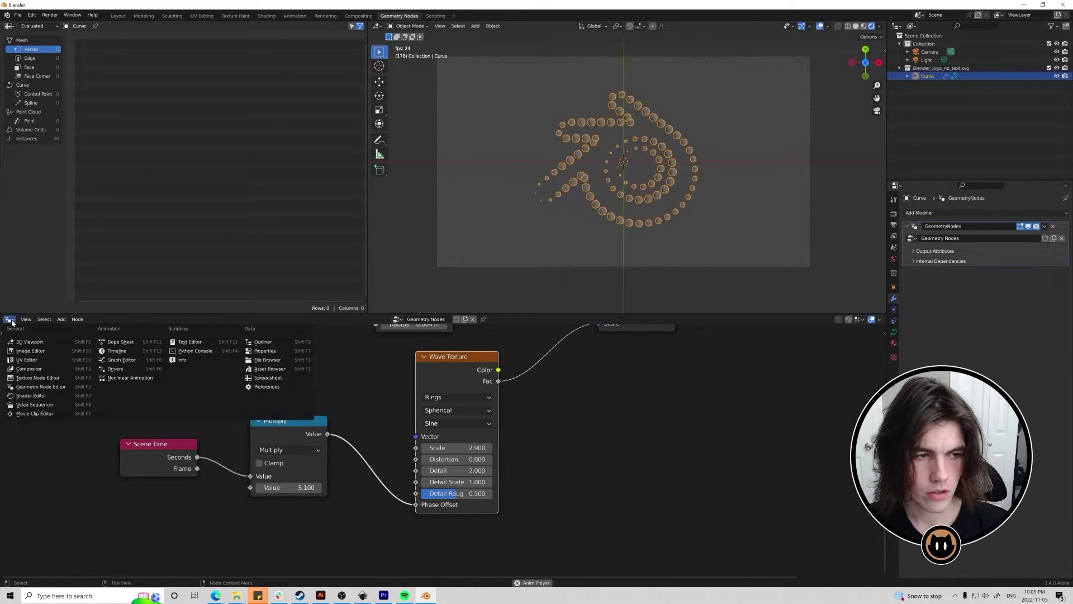
pyautogui.press('Escape')
pyautogui.click(9, 319)
pyautogui.click(129, 352)
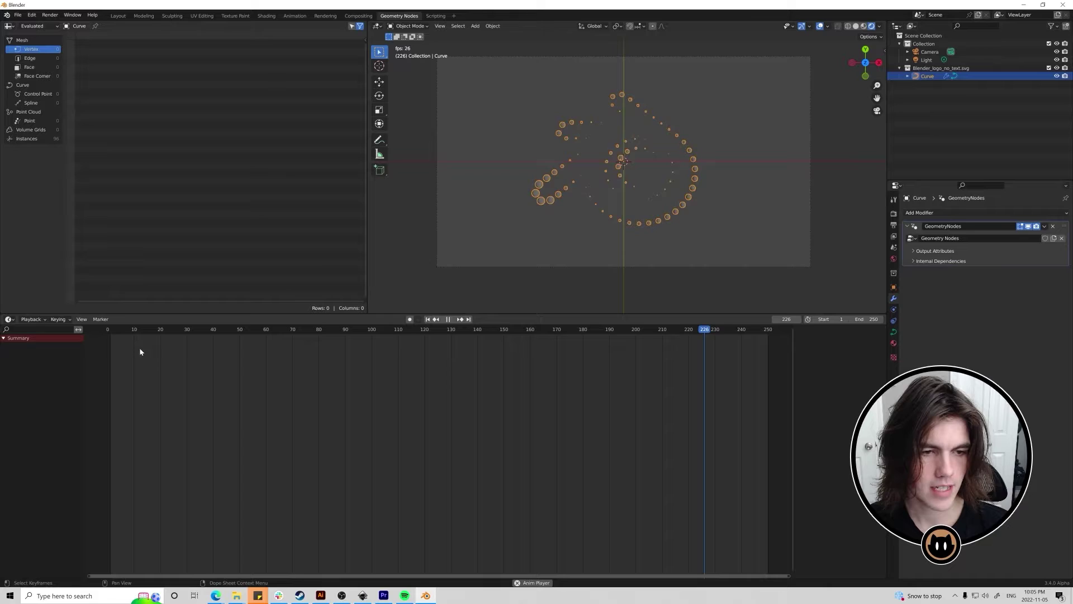
pyautogui.click(894, 225)
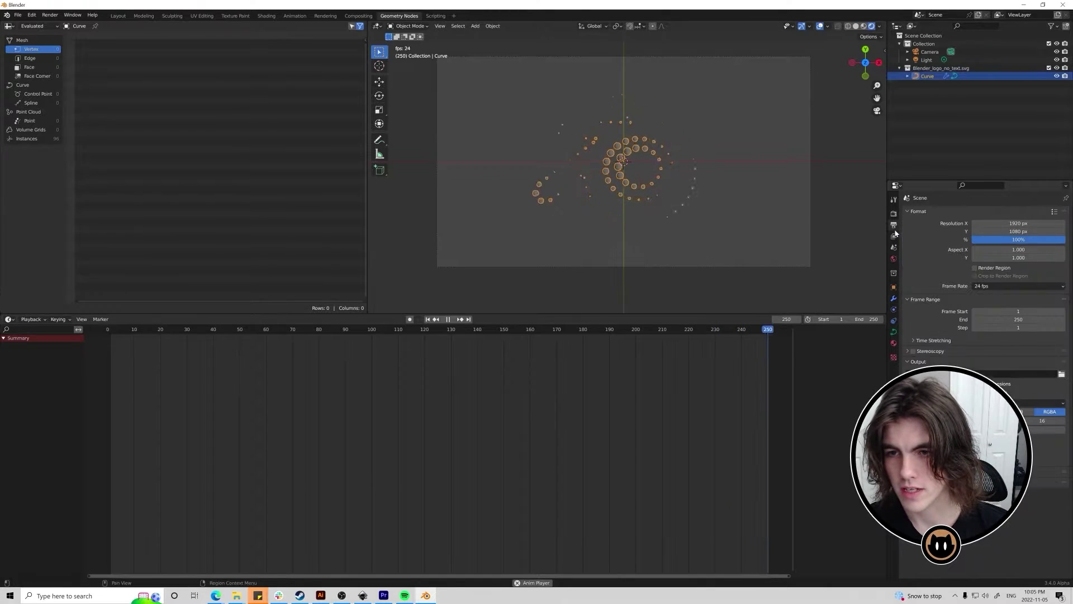
pyautogui.doubleClick(1018, 320)
pyautogui.write('30')
pyautogui.press('Return')
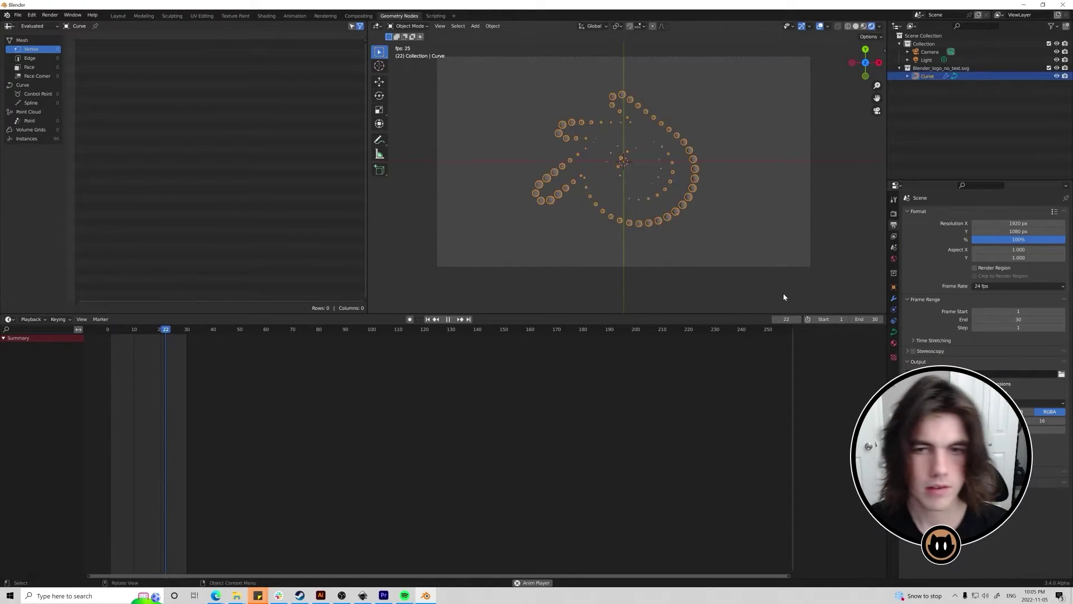
# Return the lower area to the Geometry Node Editor and tune the Multiply node's value, trying 1.1, 2.7 and 4.1 before settling on 5.
pyautogui.click(9, 319)
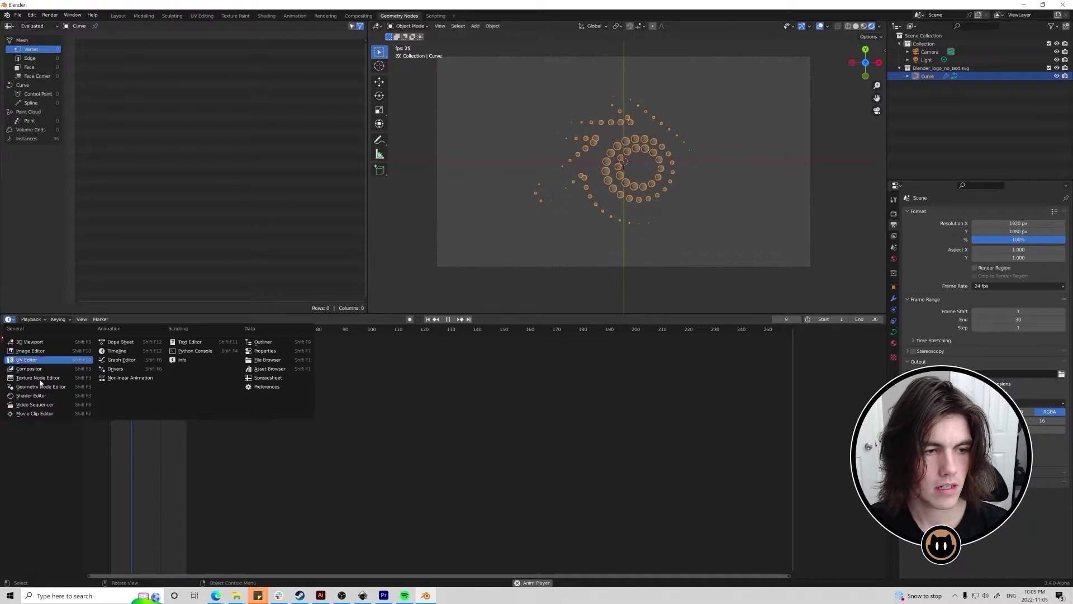
pyautogui.click(46, 387)
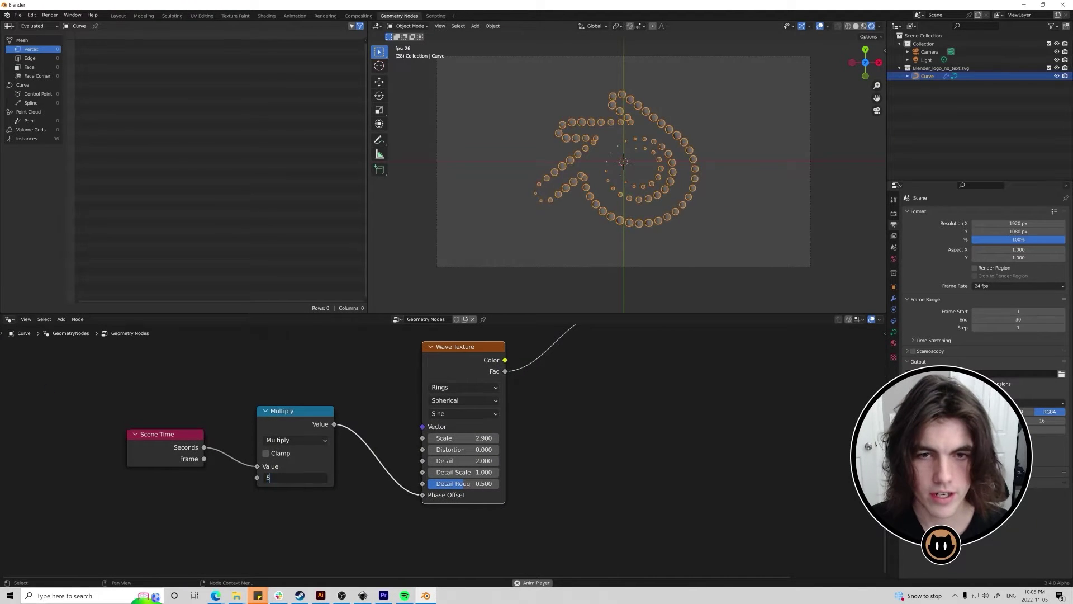
pyautogui.moveTo(298, 477); pyautogui.dragTo(269, 477)
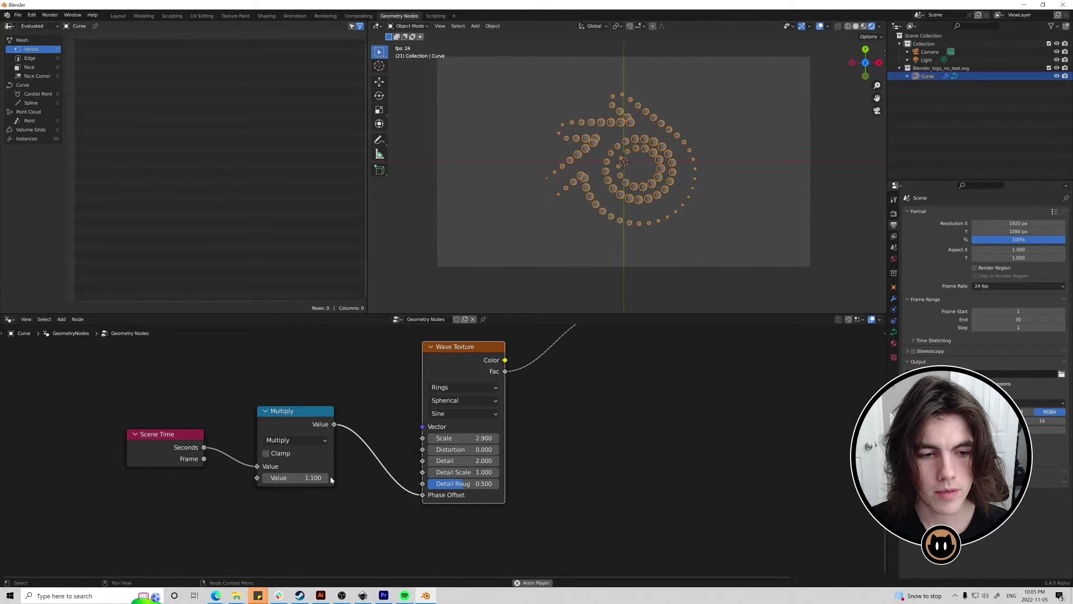
pyautogui.scroll(3, 649, 190)
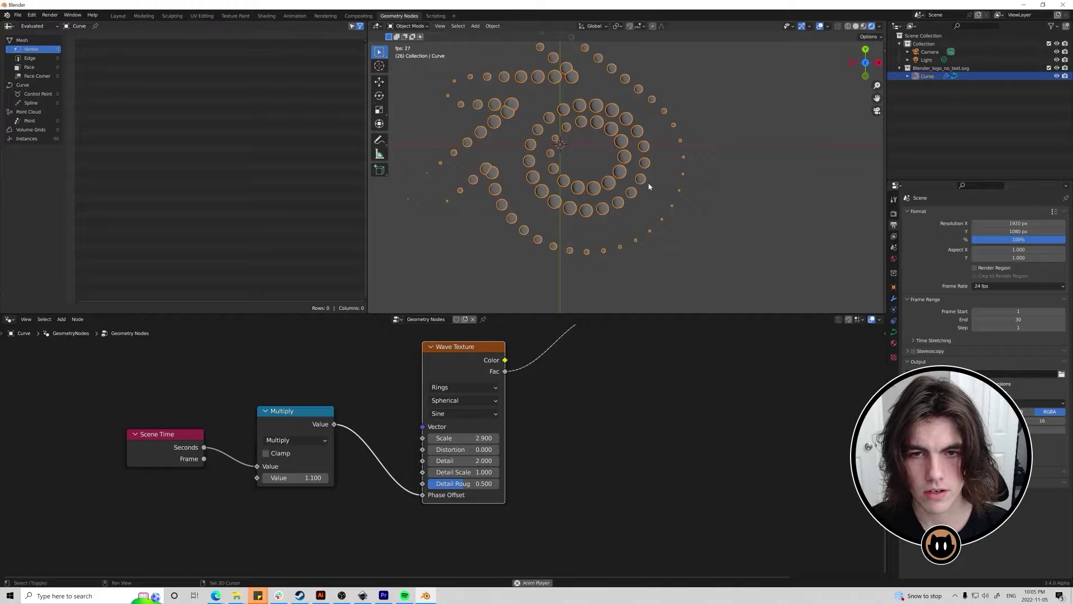
pyautogui.scroll(8, 649, 187)
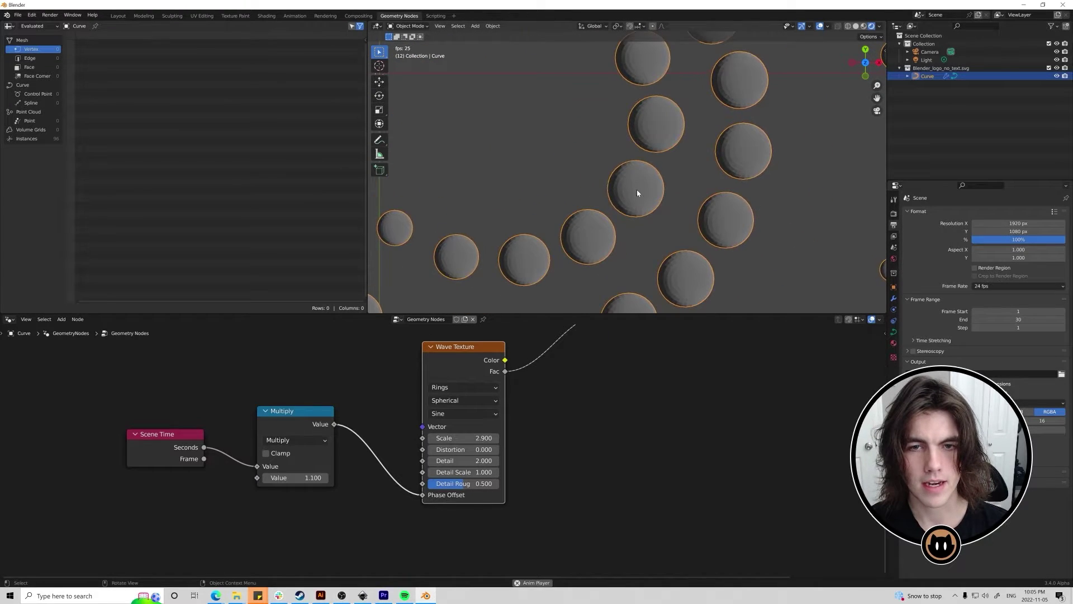
pyautogui.moveTo(307, 481); pyautogui.dragTo(318, 482)
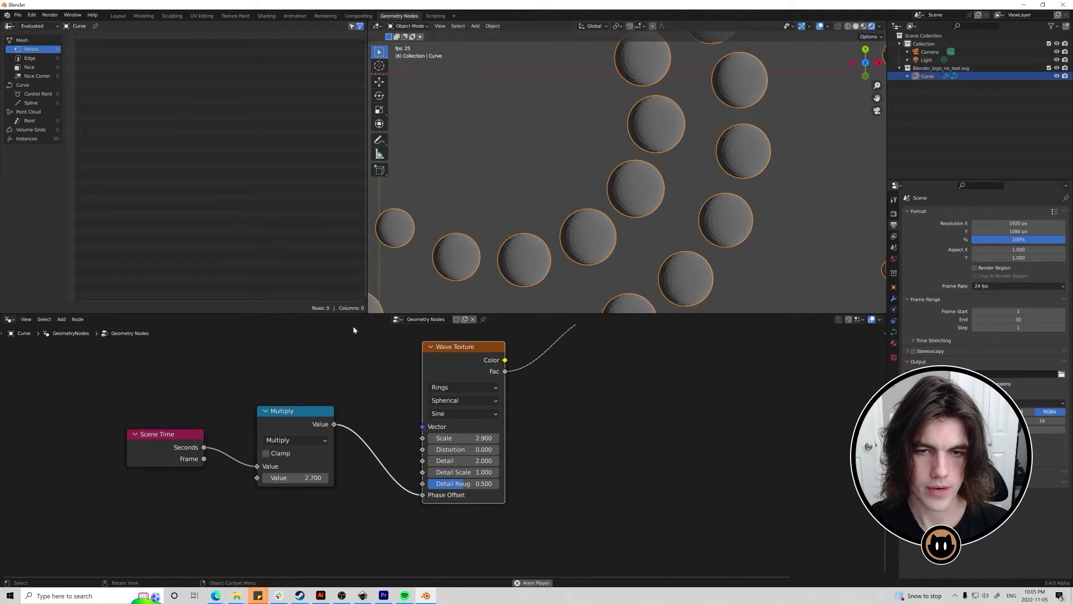
pyautogui.moveTo(306, 479); pyautogui.dragTo(315, 479)
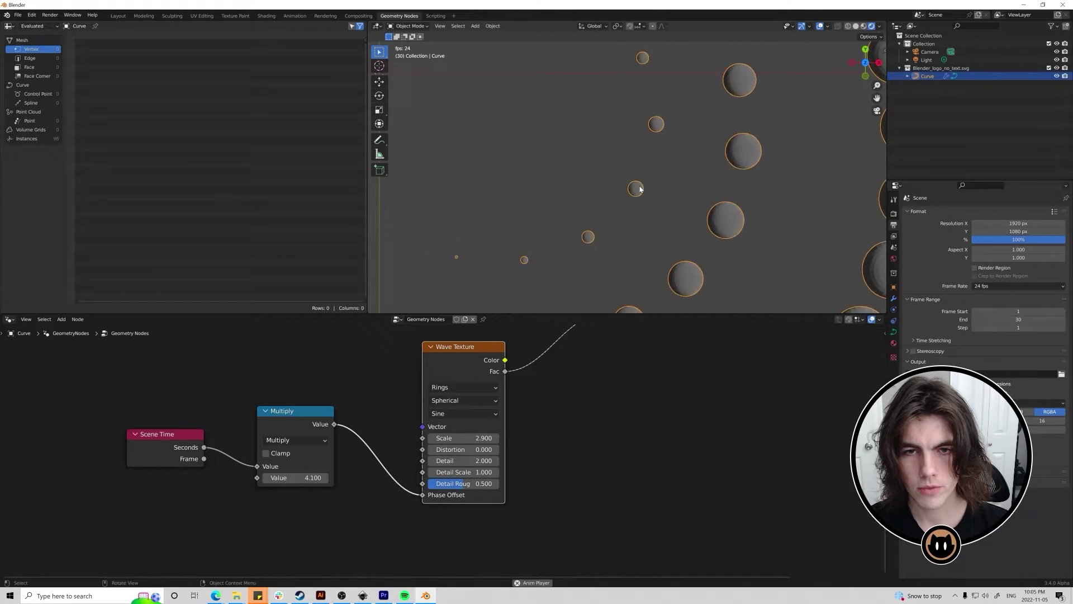
pyautogui.moveTo(307, 478); pyautogui.dragTo(265, 481)
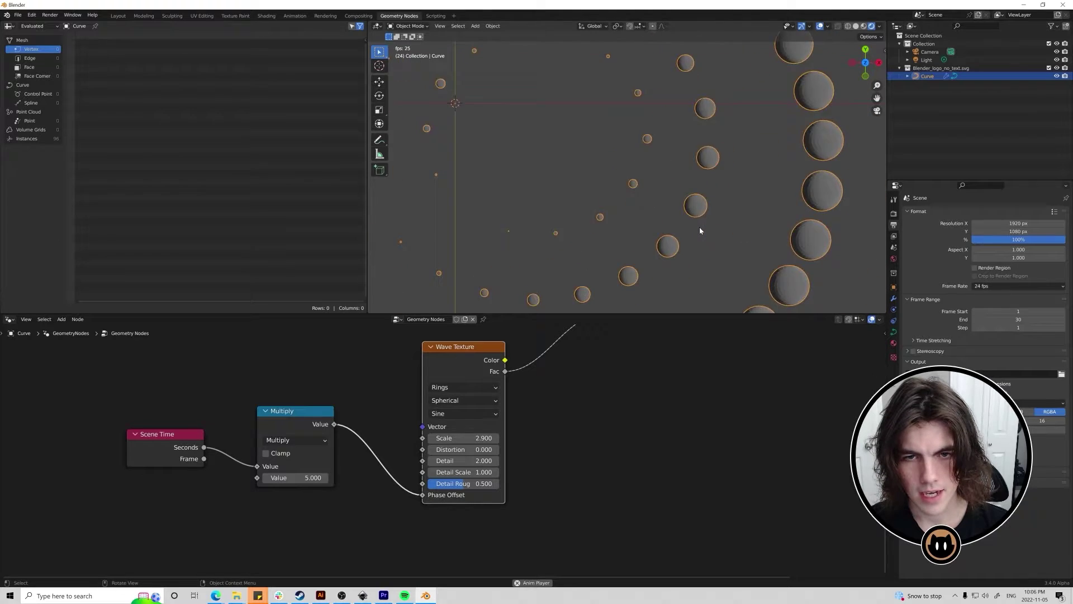
# View the scene through the camera and move the Group Input node farther away from Resample Curve.
pyautogui.press('Home')
pyautogui.press('KP_0')
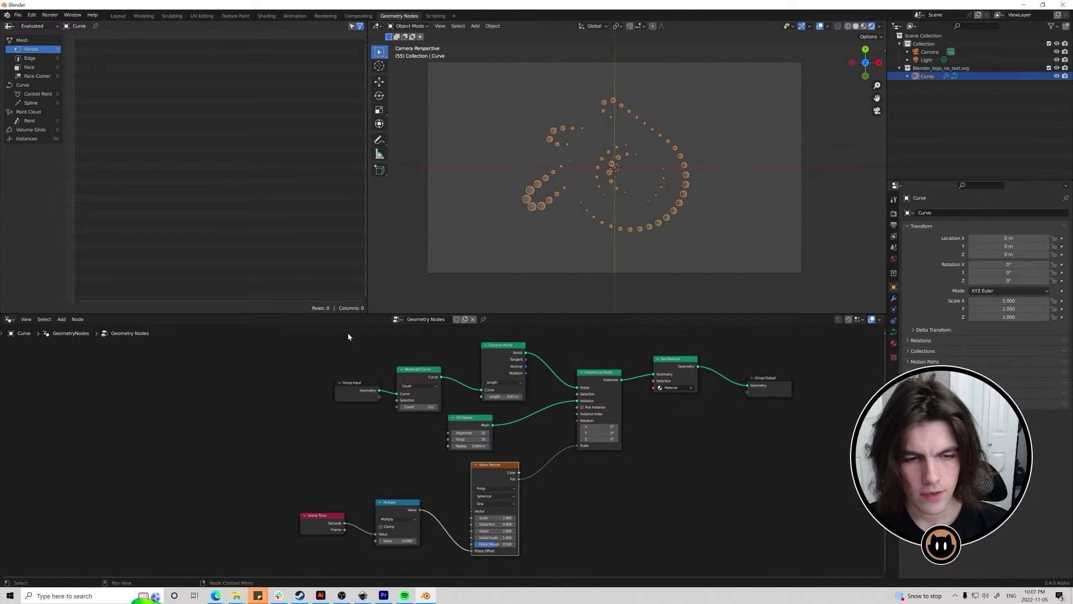
pyautogui.moveTo(345, 394); pyautogui.dragTo(244, 408)
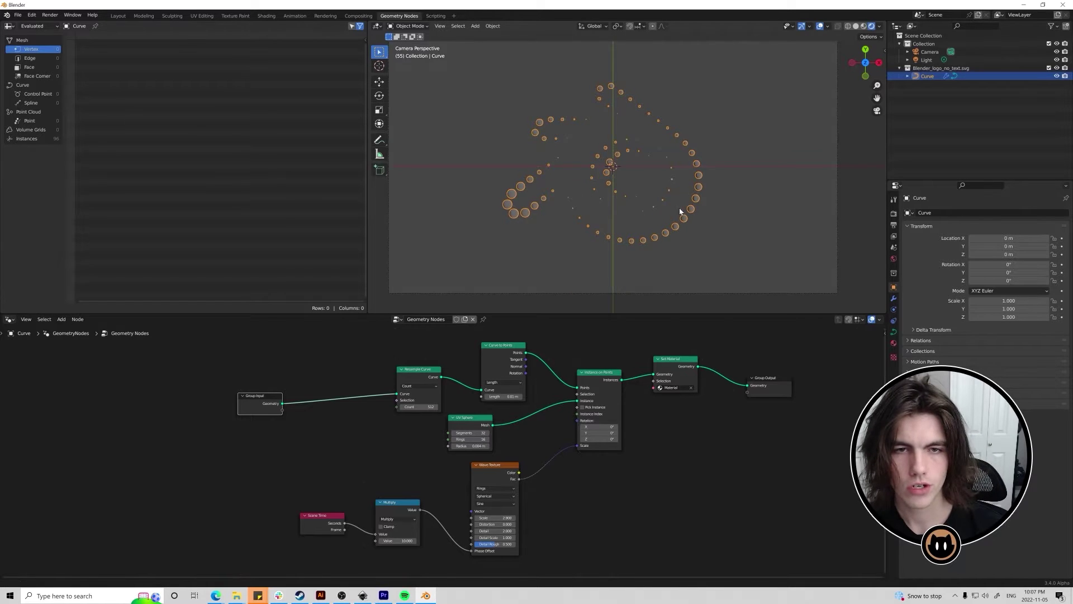
pyautogui.scroll(2, 670, 218)
pyautogui.scroll(-2, 665, 229)
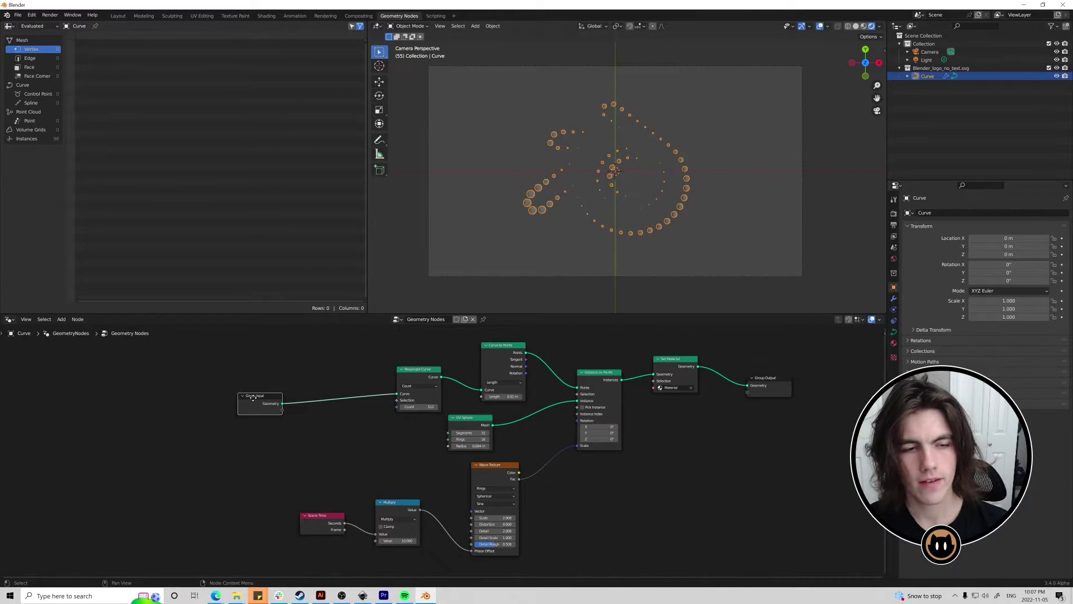
# Reposition the Group Input node well clear of Resample Curve, placing it above and to the left of Scene Time.
pyautogui.moveTo(253, 398); pyautogui.dragTo(324, 400)
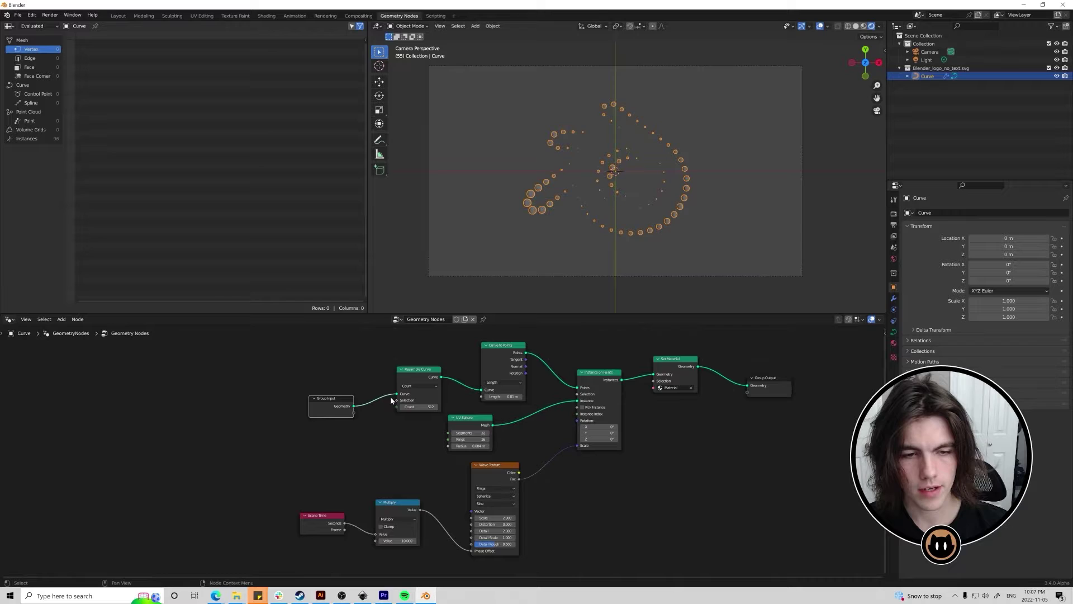
pyautogui.scroll(3, 446, 424)
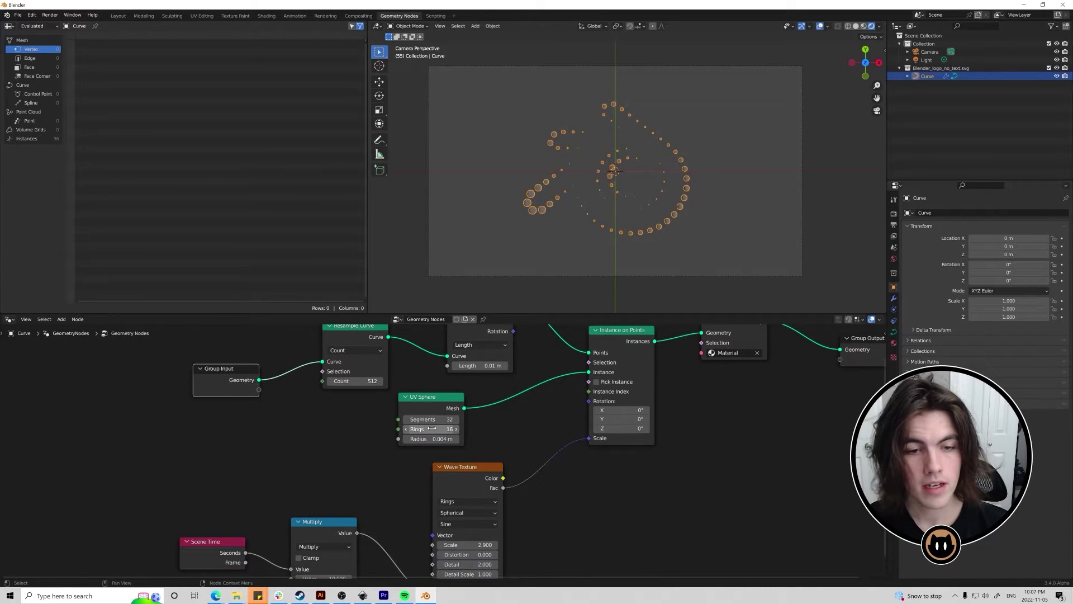
pyautogui.scroll(-2, 268, 422)
pyautogui.moveTo(287, 408); pyautogui.dragTo(359, 422, button='middle')
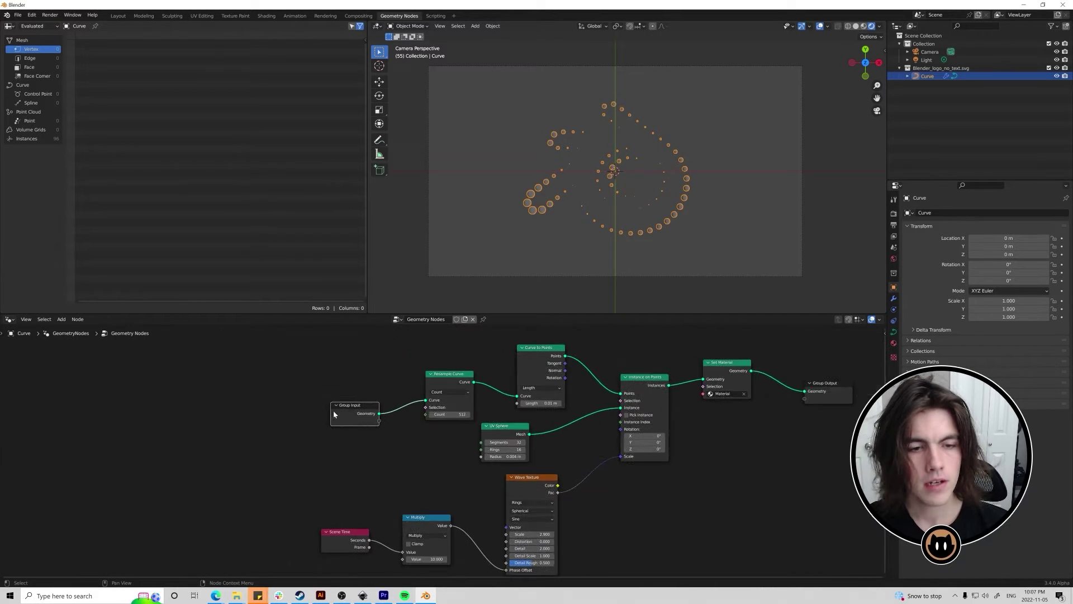
pyautogui.moveTo(363, 422); pyautogui.dragTo(292, 402)
pyautogui.scroll(1, 292, 404)
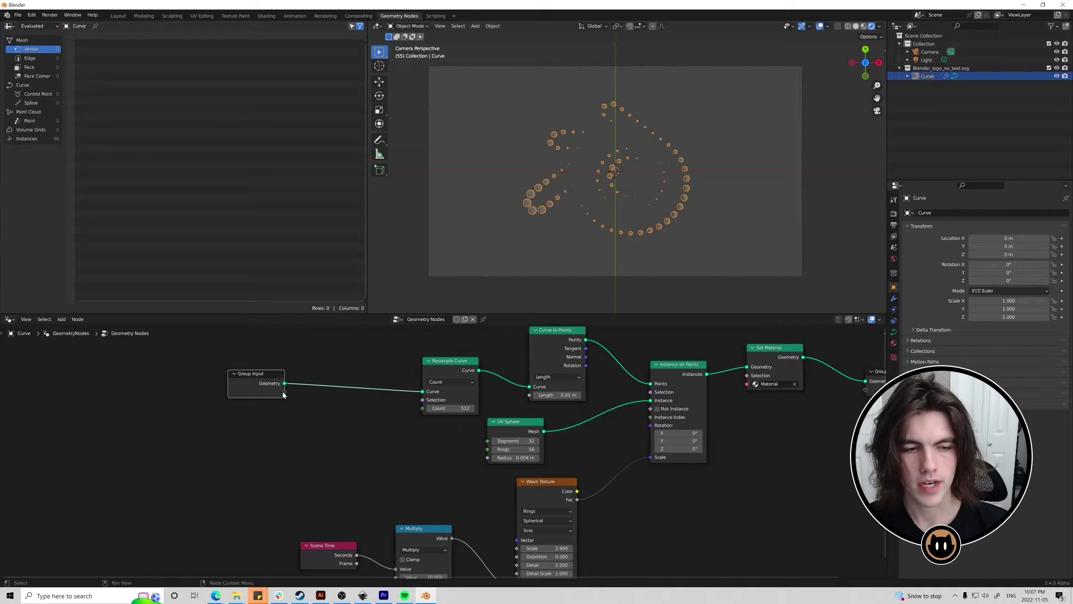
pyautogui.moveTo(423, 427); pyautogui.dragTo(479, 362, button='middle')
pyautogui.scroll(1, 476, 396)
pyautogui.moveTo(486, 400); pyautogui.dragTo(549, 414, button='middle')
pyautogui.moveTo(343, 329); pyautogui.dragTo(299, 429)
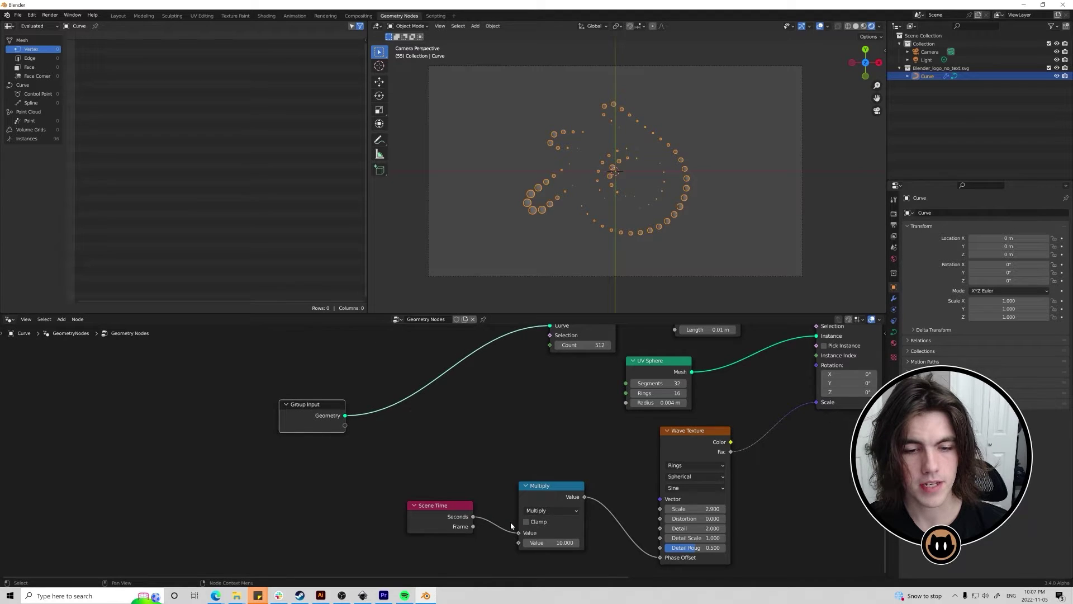
# Expose the Multiply node's second value as a Group Input socket and rename it Animation Speed.
pyautogui.click(517, 542)
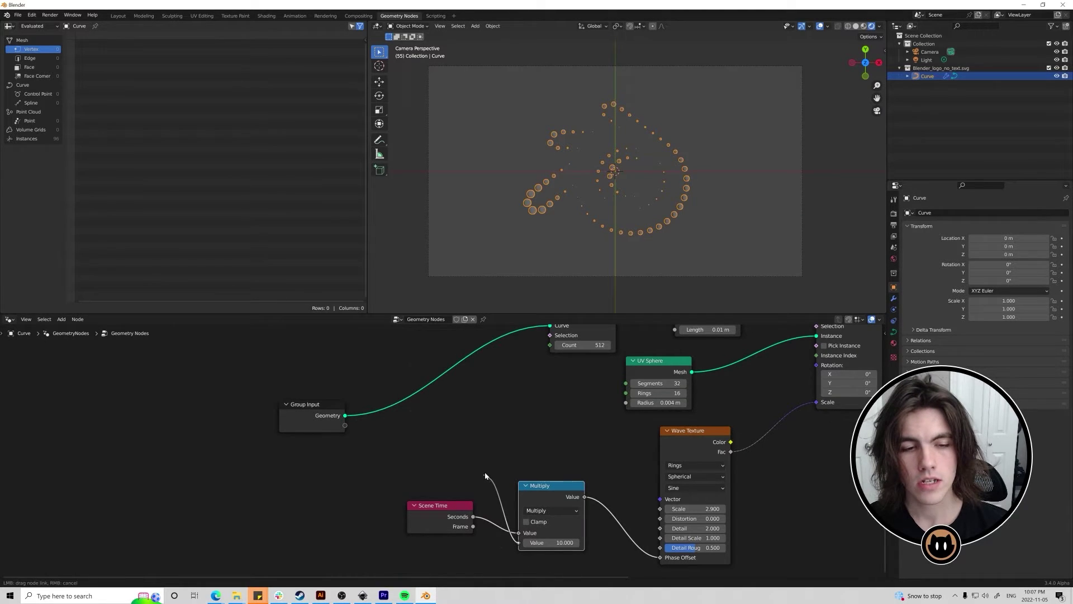
pyautogui.moveTo(457, 464); pyautogui.dragTo(354, 435)
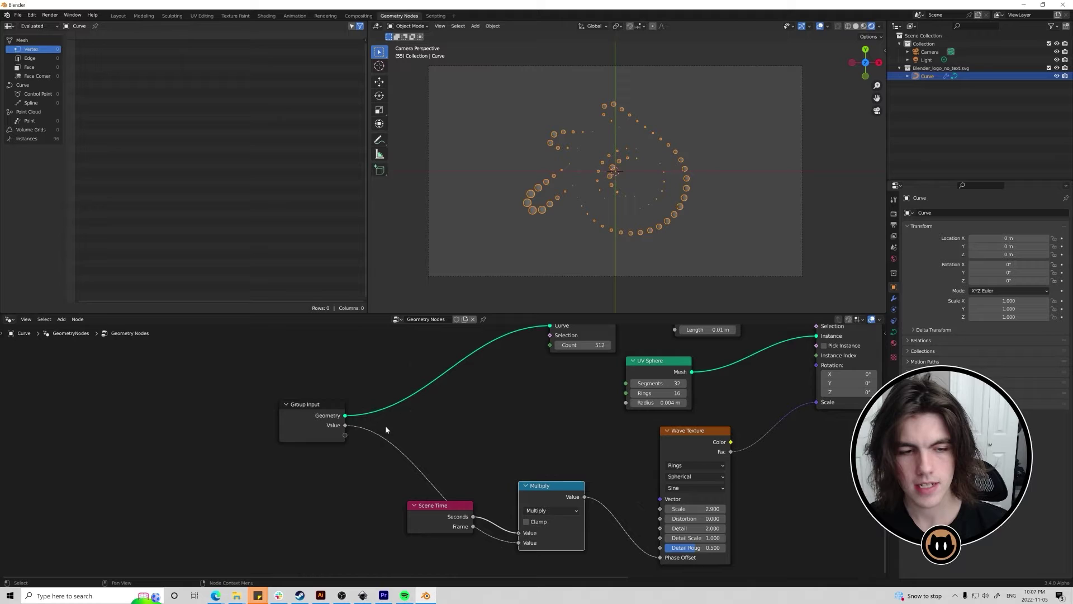
pyautogui.click(883, 334)
pyautogui.click(882, 392)
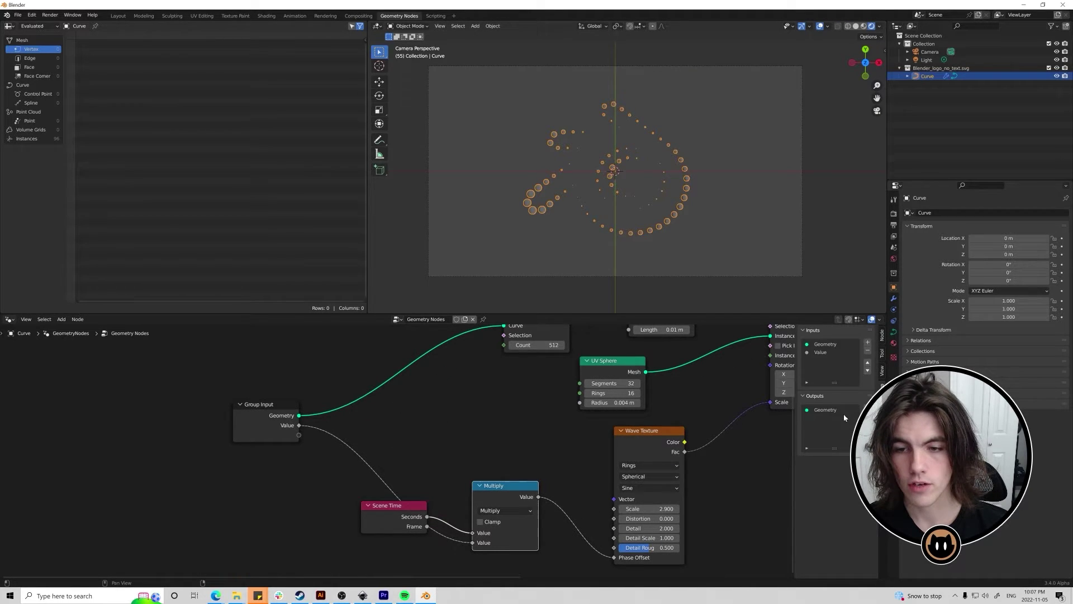
pyautogui.click(828, 353)
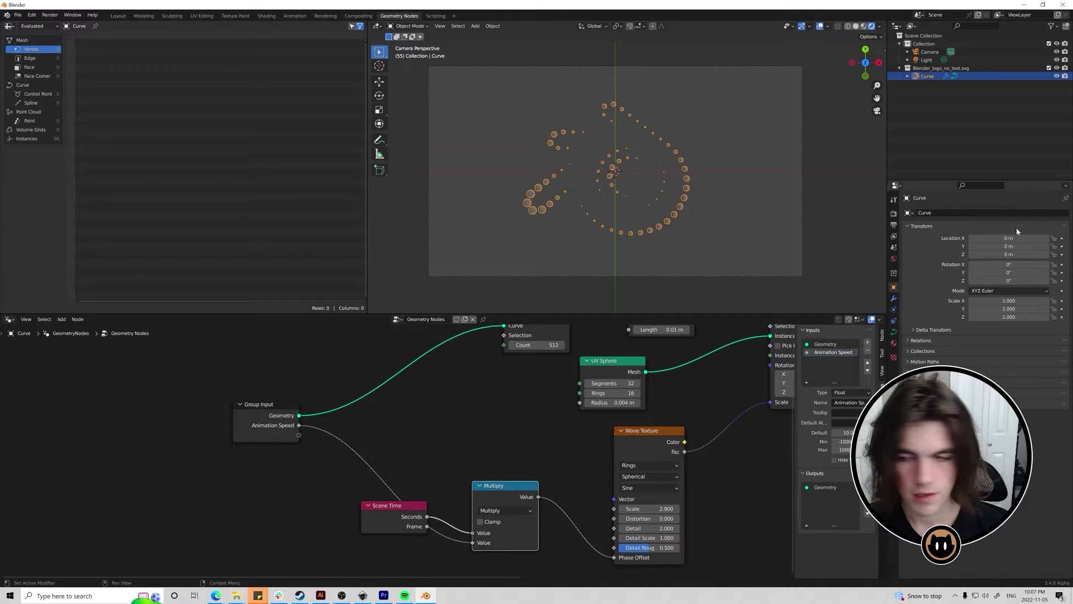
# Show the curve's modifier settings and tune Animation Speed, trying 9.14 and 6.3 before settling on 7.79.
pyautogui.click(893, 300)
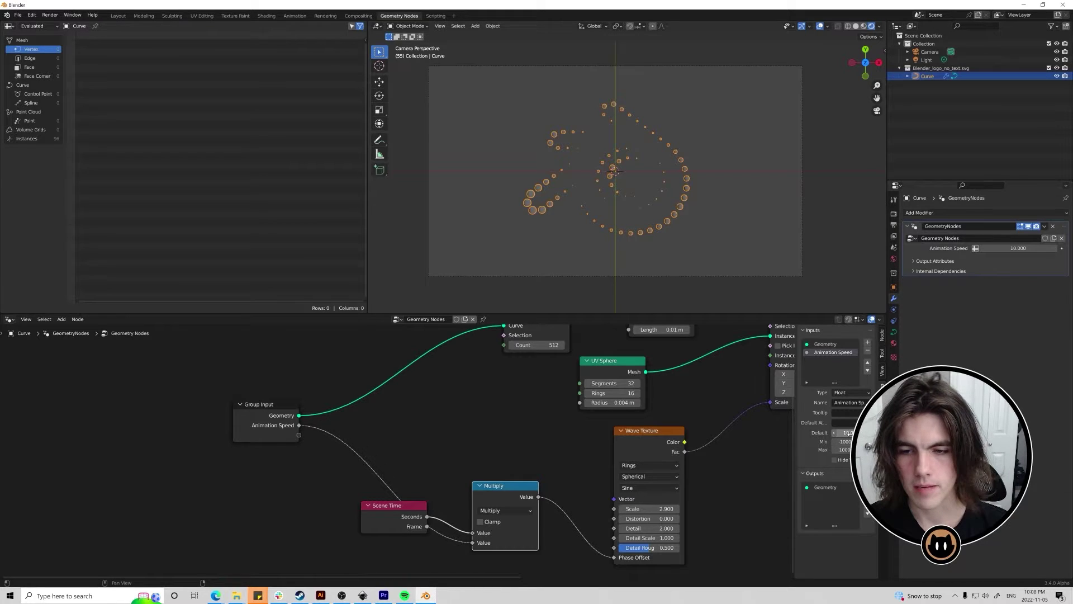
pyautogui.moveTo(1009, 249); pyautogui.dragTo(992, 249)
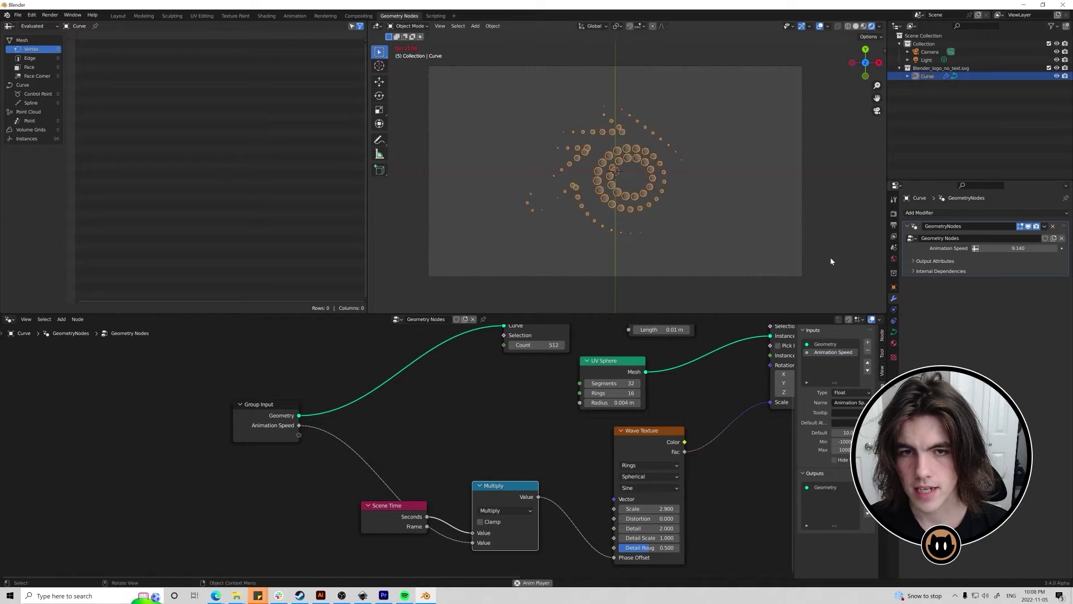
pyautogui.moveTo(1018, 248); pyautogui.dragTo(950, 249)
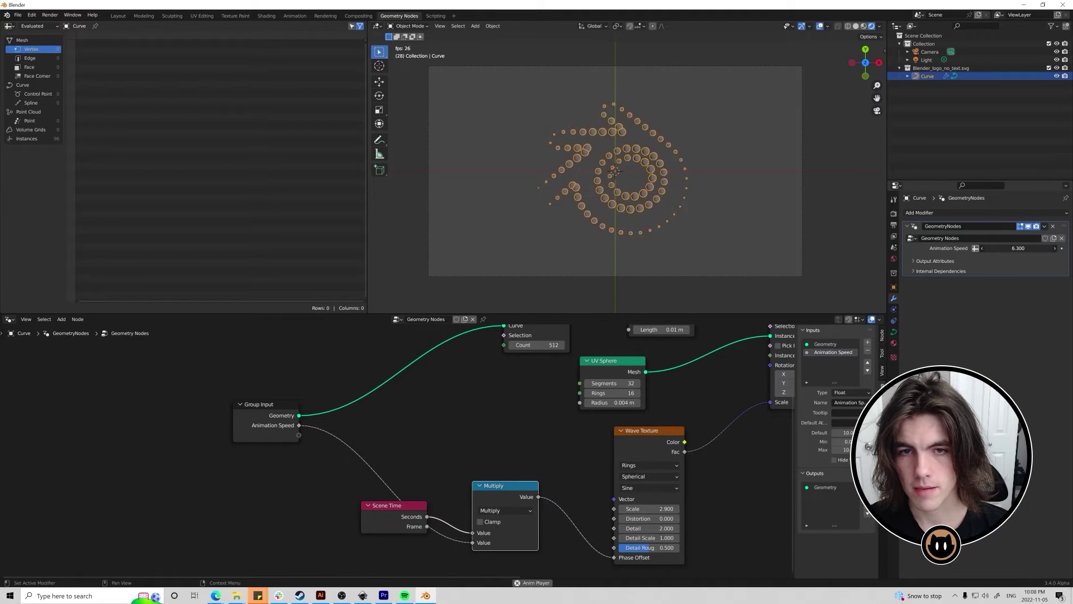
pyautogui.click(768, 205)
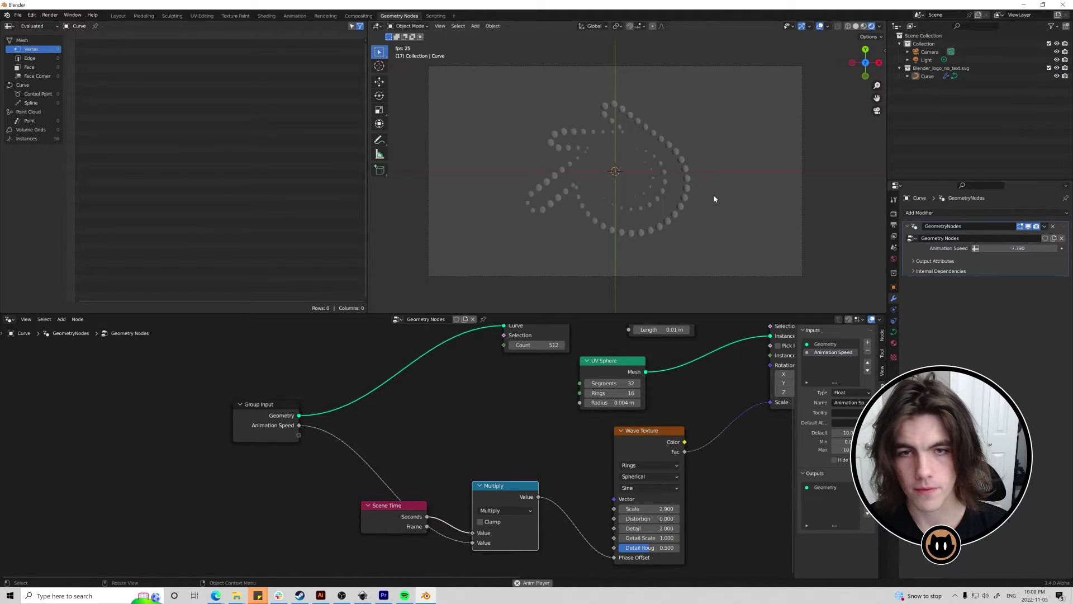
# Set the Curve to Points length to 0.001 m and expose it as a Group Input socket.
pyautogui.scroll(-1, 623, 360)
pyautogui.click(615, 347)
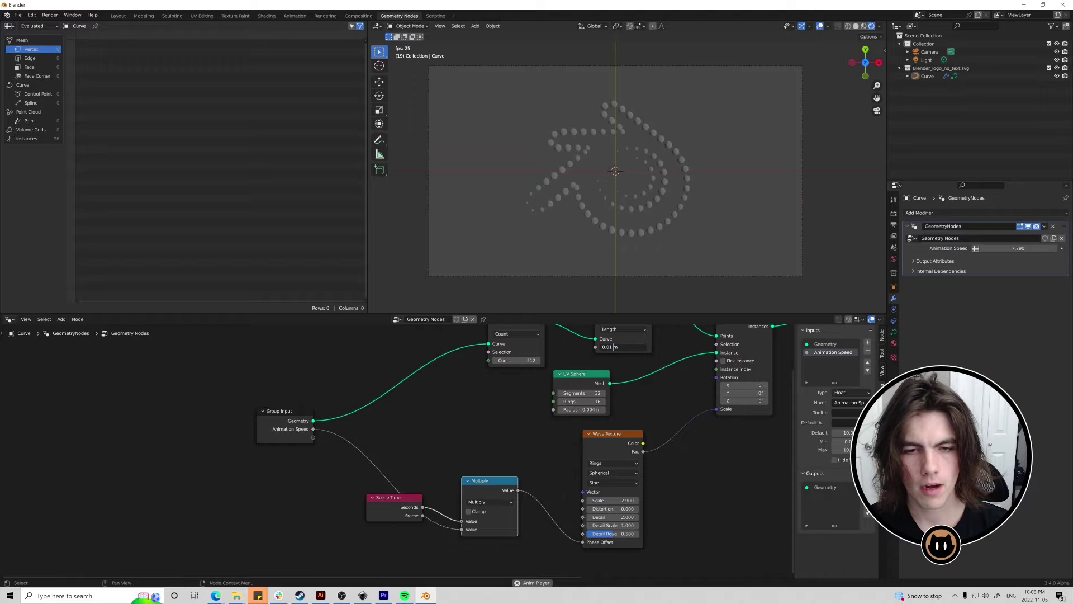
pyautogui.click(615, 347)
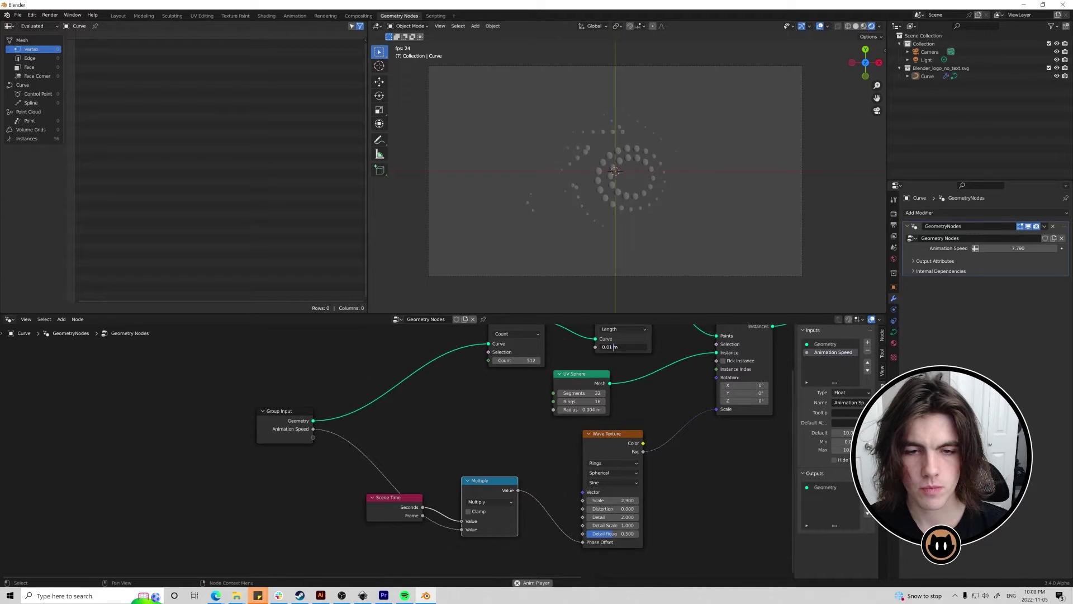
pyautogui.write('0')
pyautogui.press('Return')
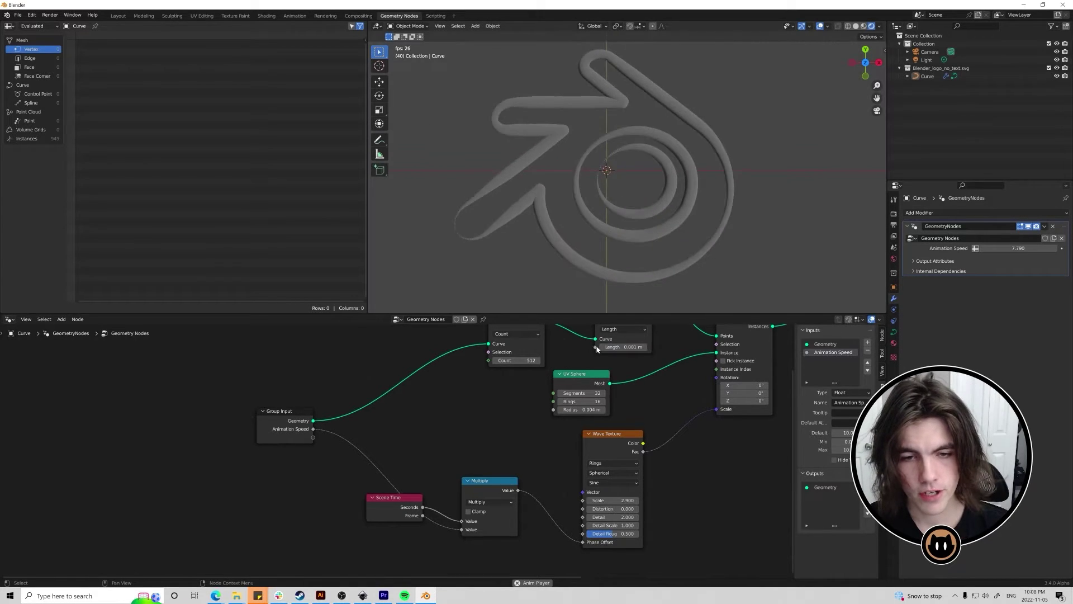
pyautogui.moveTo(592, 351); pyautogui.dragTo(312, 441)
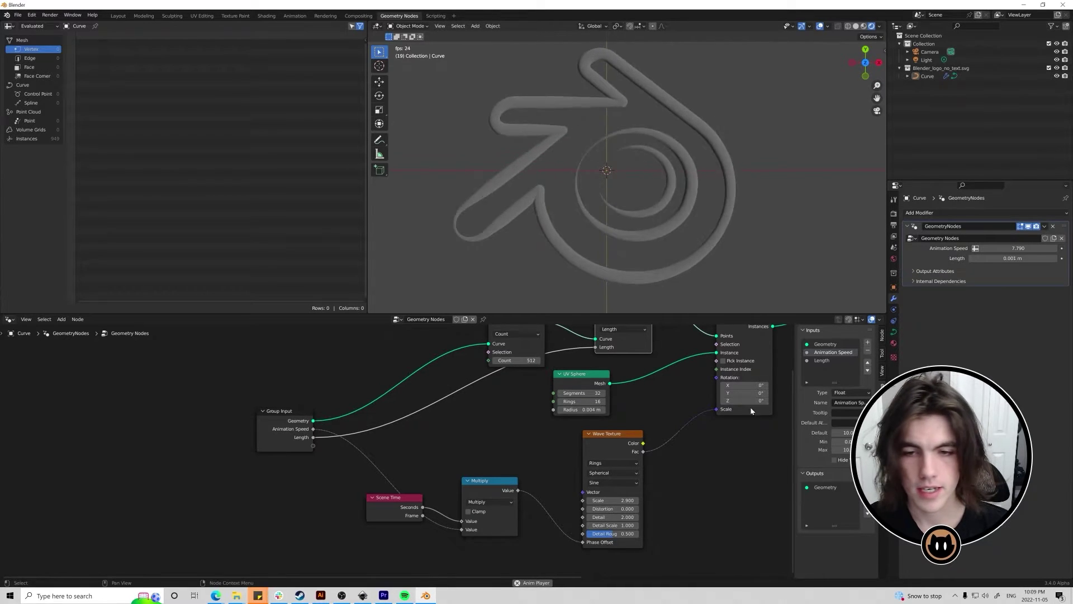
# Give the Length group input a minimum of 0.0005 and a new maximum, and lower the modifier's Length to 0.0005 m.
pyautogui.click(852, 401)
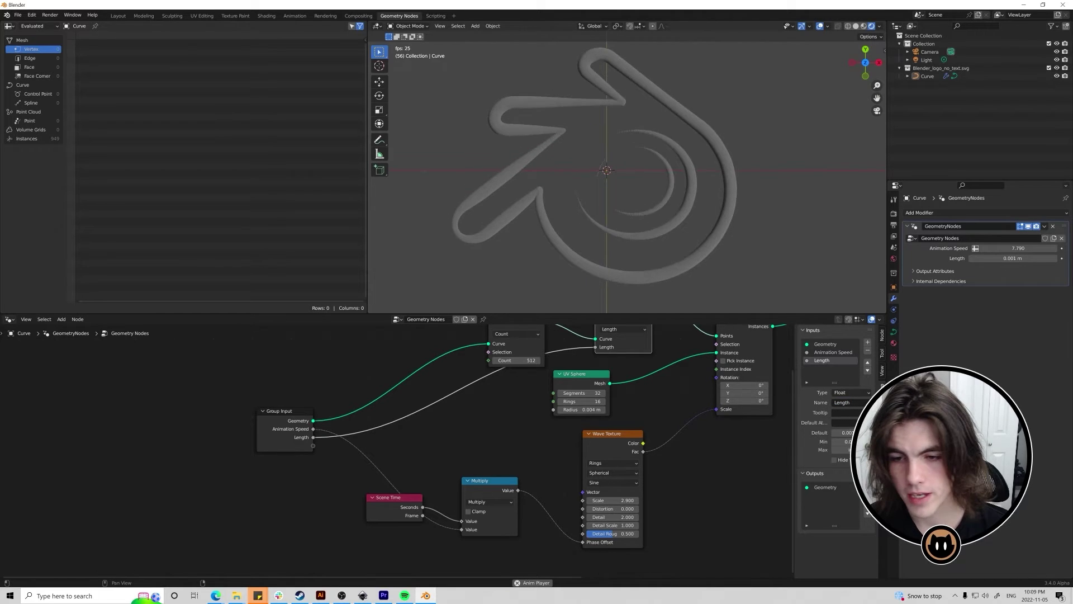
pyautogui.click(848, 442)
pyautogui.click(848, 442)
pyautogui.write('0.001')
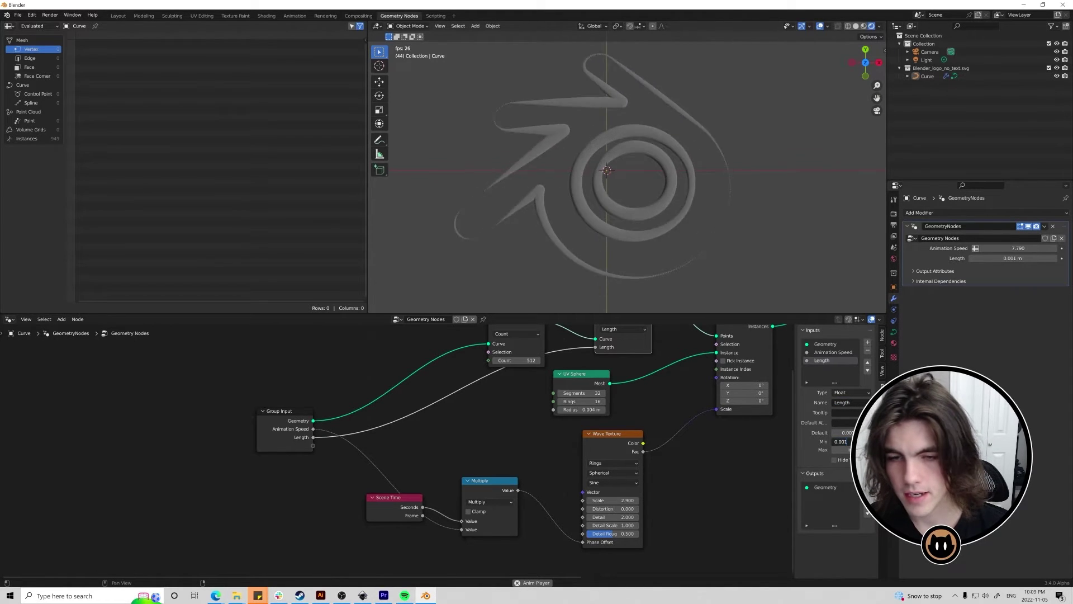
pyautogui.press('BackSpace')
pyautogui.write('05')
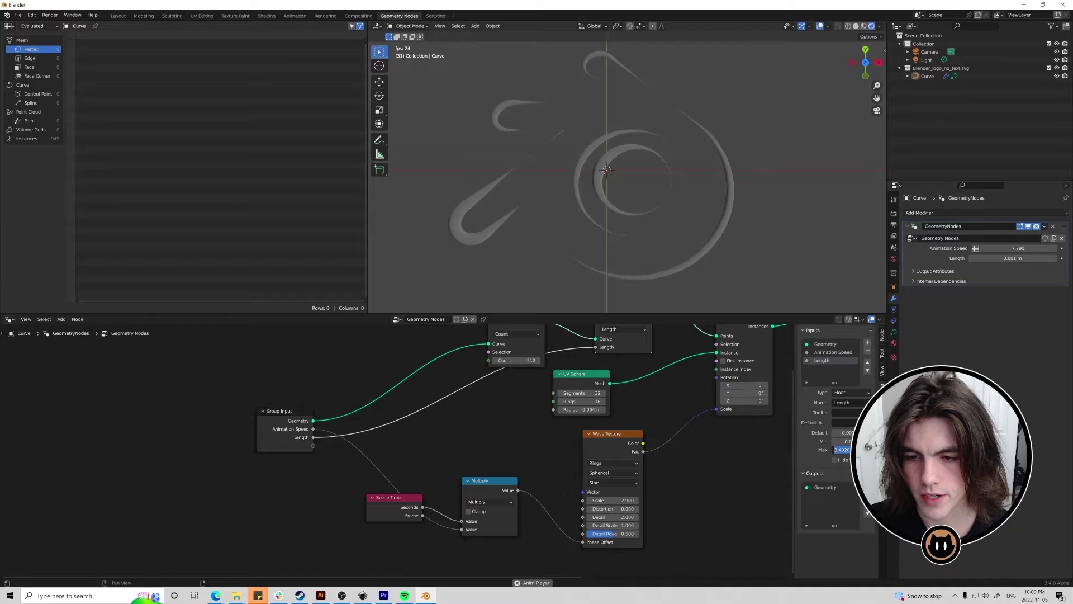
pyautogui.write('0.')
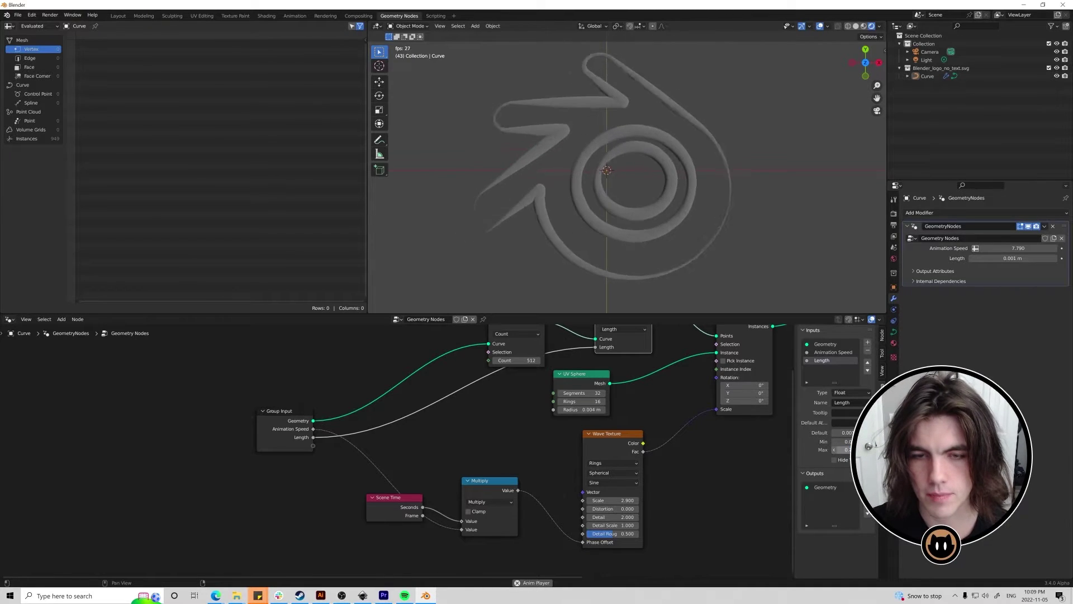
pyautogui.moveTo(992, 259); pyautogui.dragTo(981, 259)
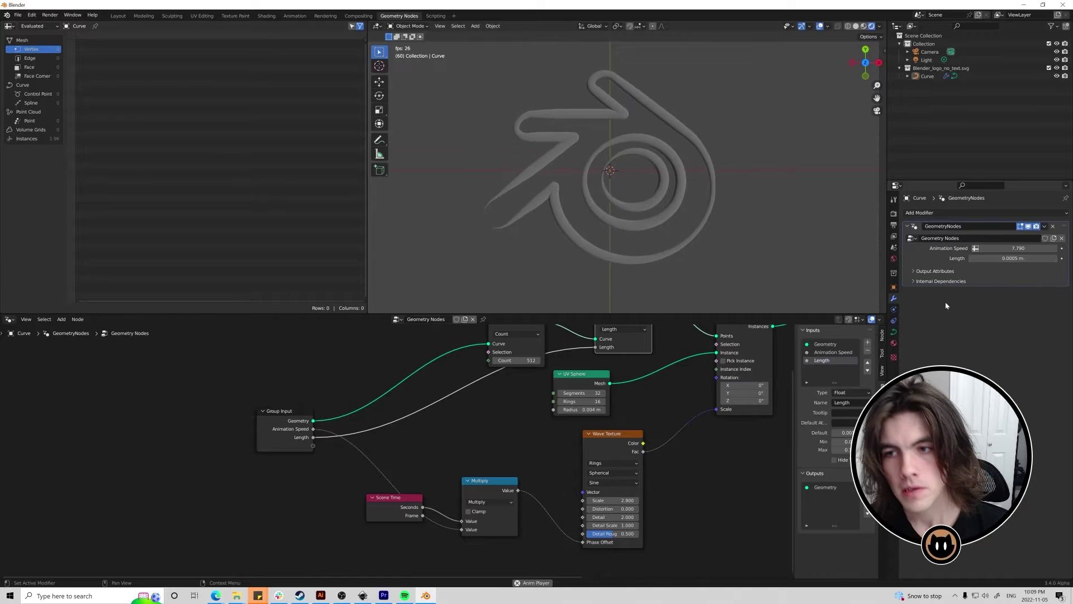
# Raise the Length group input's minimum to 0.001 and adjust the modifier's Length to 0.009 m.
pyautogui.click(849, 442)
pyautogui.write('0.0005')
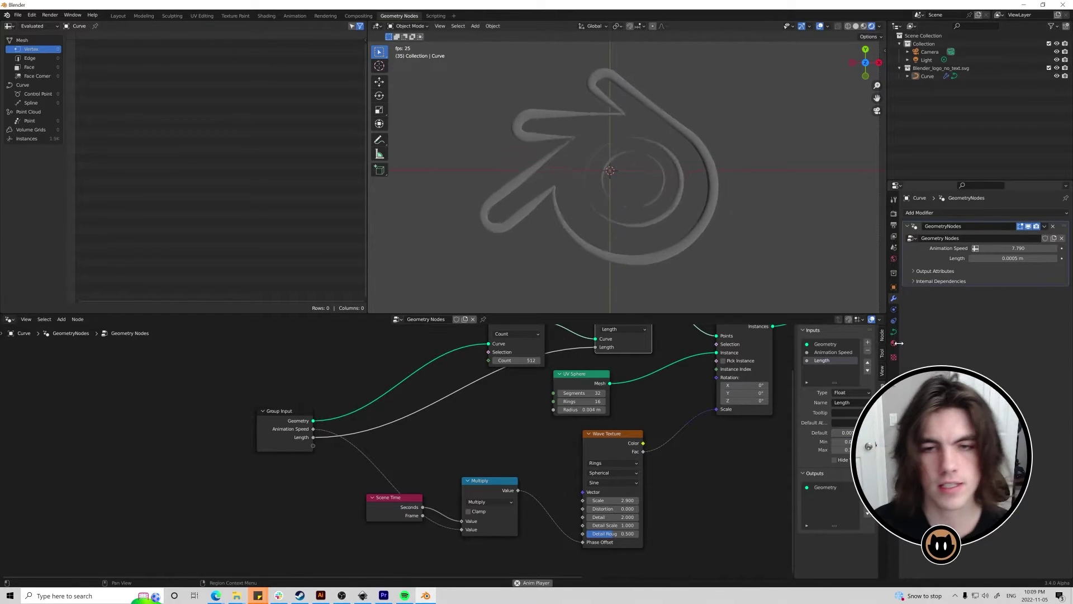
pyautogui.click(850, 449)
pyautogui.doubleClick(851, 441)
pyautogui.write('0.001')
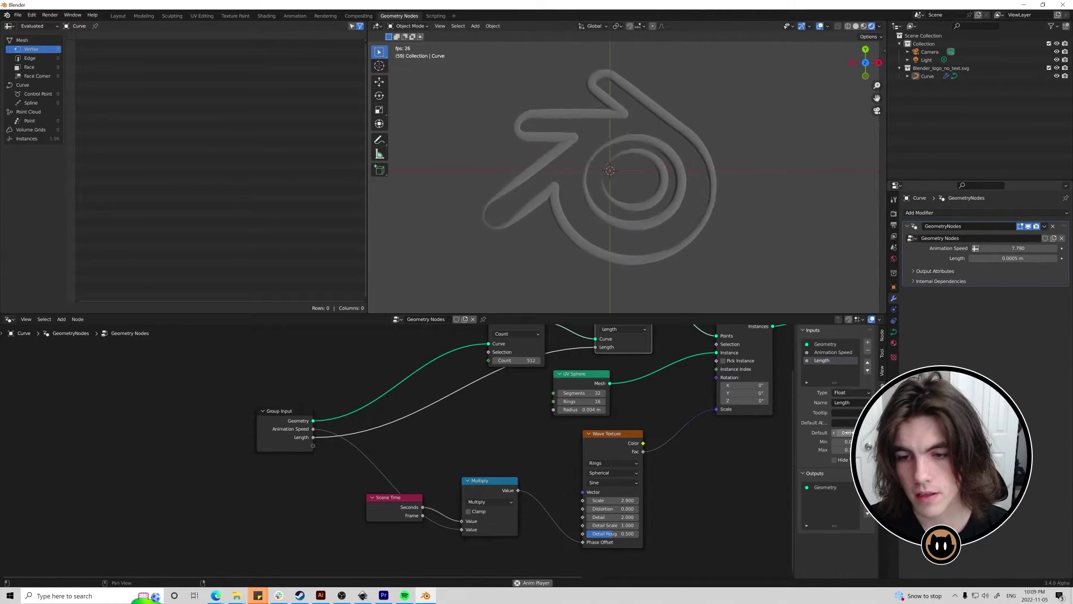
pyautogui.moveTo(1020, 259); pyautogui.dragTo(1009, 258)
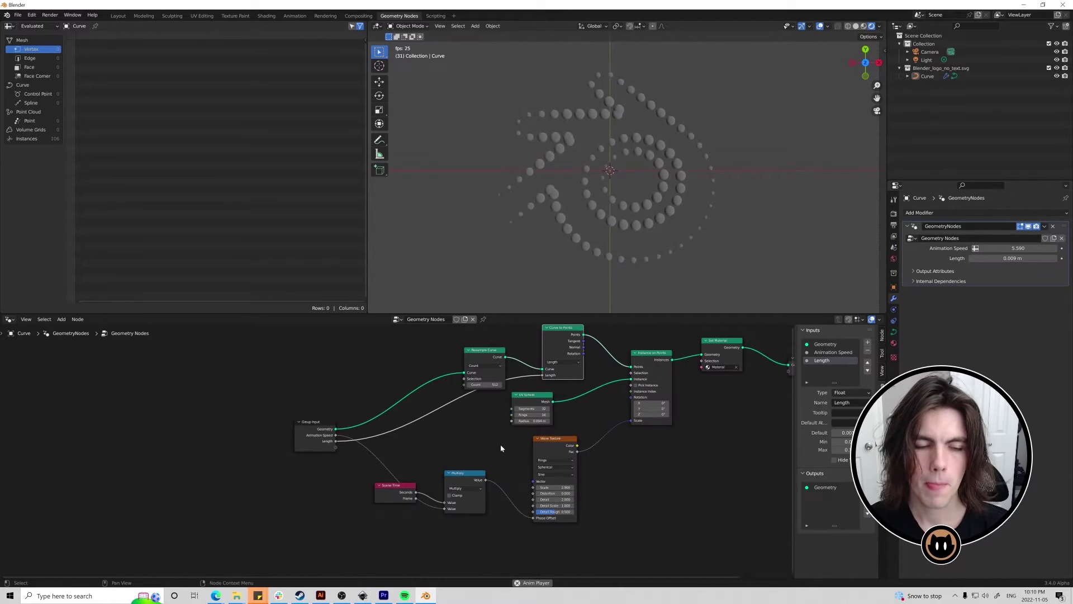
# Expose the UV Sphere's radius as a Group Input socket and rename it Circle Radius.
pyautogui.scroll(3, 517, 441)
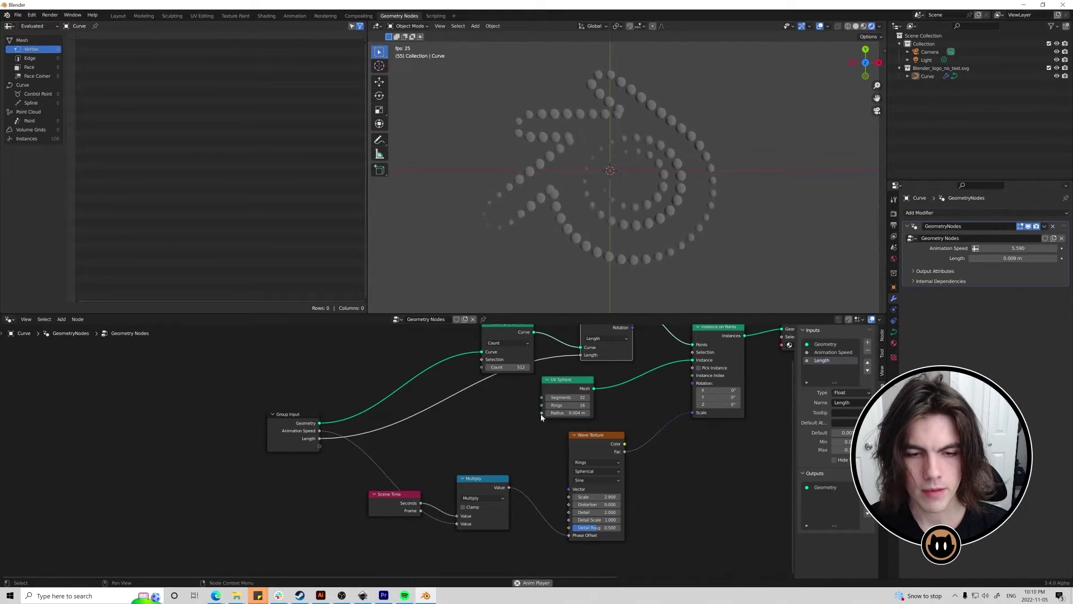
pyautogui.moveTo(321, 450); pyautogui.dragTo(319, 446)
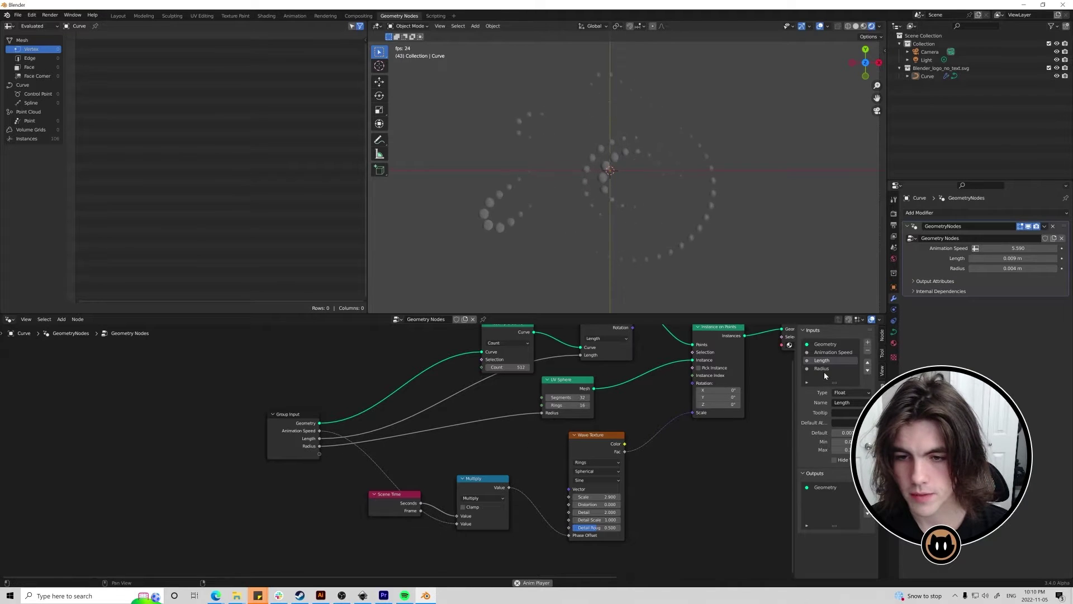
pyautogui.click(850, 402)
pyautogui.write('Circle')
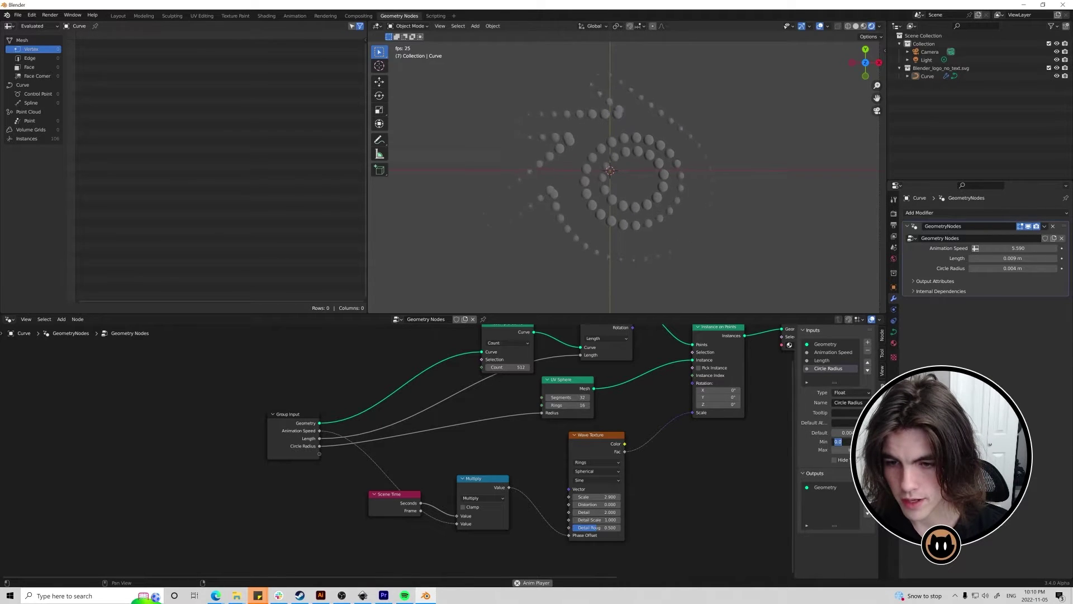
# Enter a minimum for the Circle Radius group input and set its maximum to 0.01.
pyautogui.write('0.0')
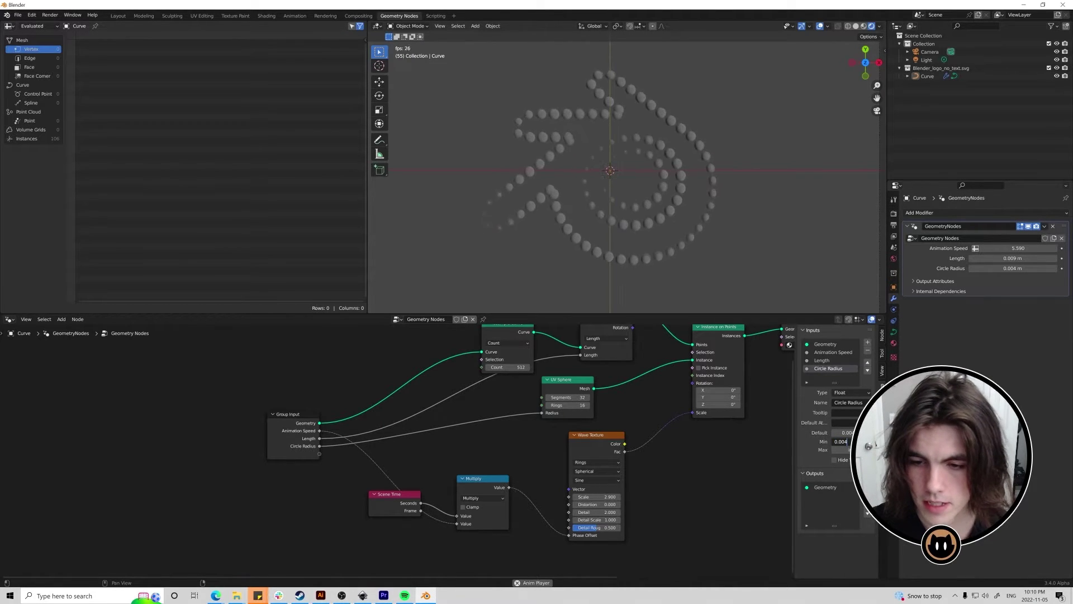
pyautogui.write('0')
pyautogui.press('Tab')
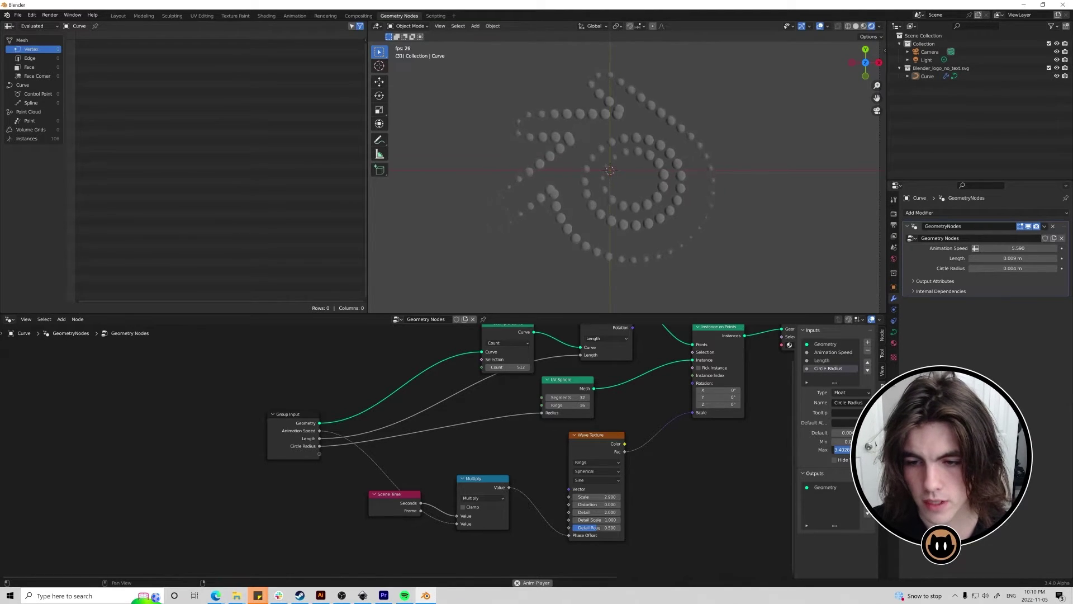
pyautogui.write('0.01')
pyautogui.press('Return')
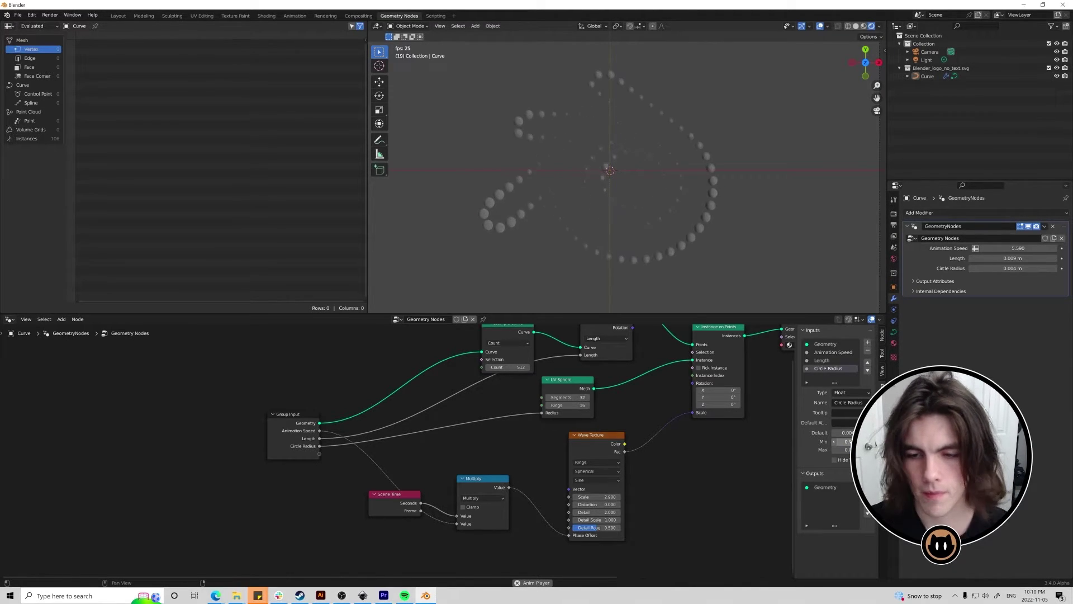
# Raise the modifier's Circle Radius to 0.01 m and set Animation Speed to 5.
pyautogui.moveTo(1013, 268); pyautogui.dragTo(1051, 248)
pyautogui.click(1018, 248)
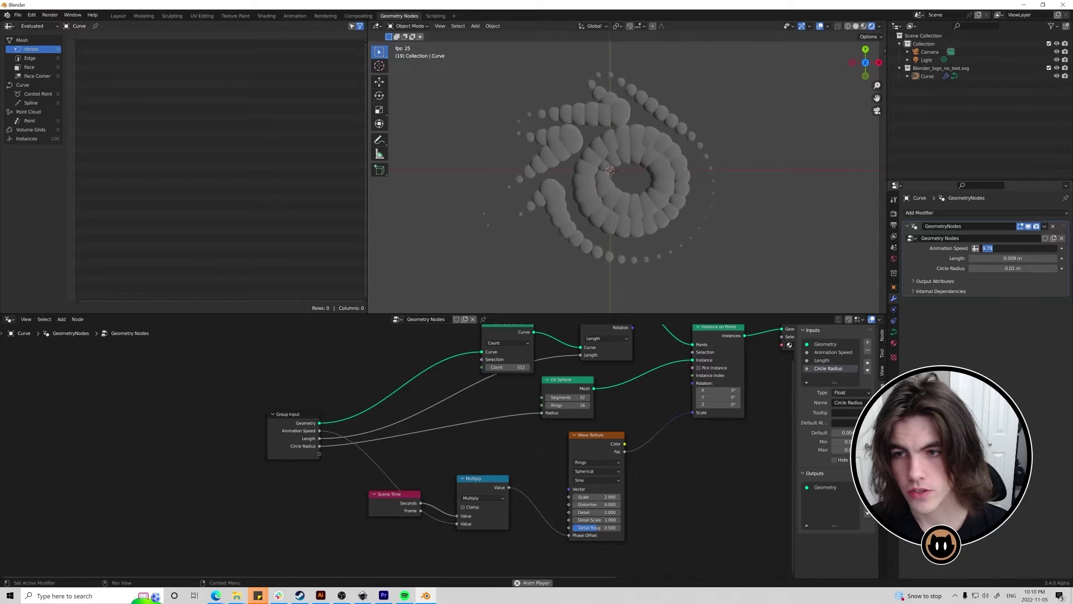
pyautogui.write('5')
pyautogui.press('Return')
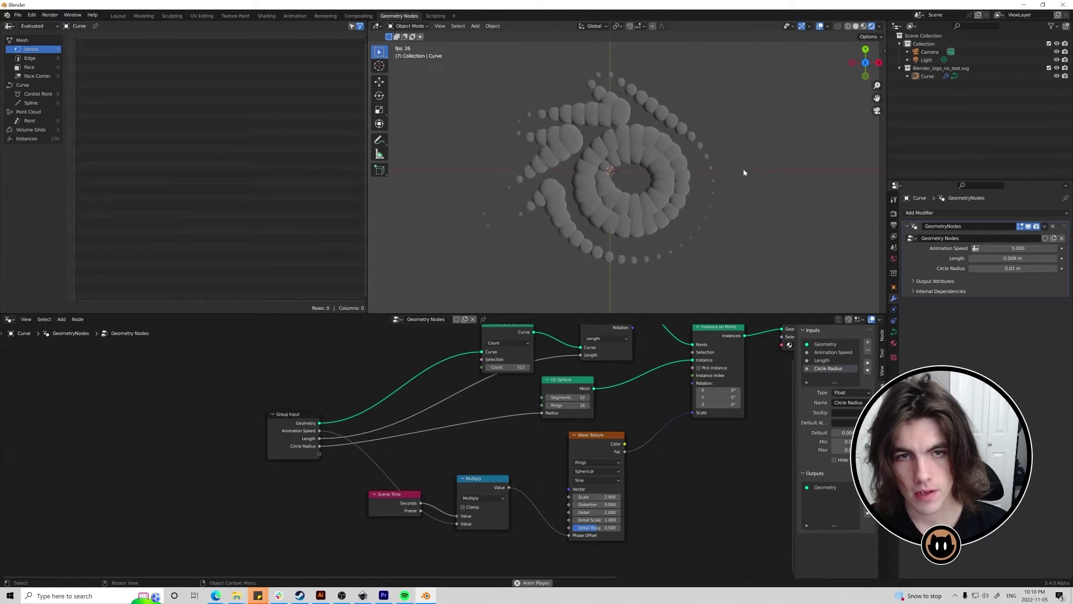
# Examine the animated spheres up close in different parts of the logo during playback.
pyautogui.scroll(4, 684, 201)
pyautogui.keyDown('shift'); pyautogui.moveTo(749, 164); pyautogui.dragTo(666, 152, button='middle'); pyautogui.keyUp('shift')
pyautogui.scroll(-4, 731, 186)
pyautogui.keyDown('shift'); pyautogui.moveTo(693, 190); pyautogui.dragTo(813, 171, button='middle'); pyautogui.keyUp('shift')
pyautogui.scroll(2, 581, 196)
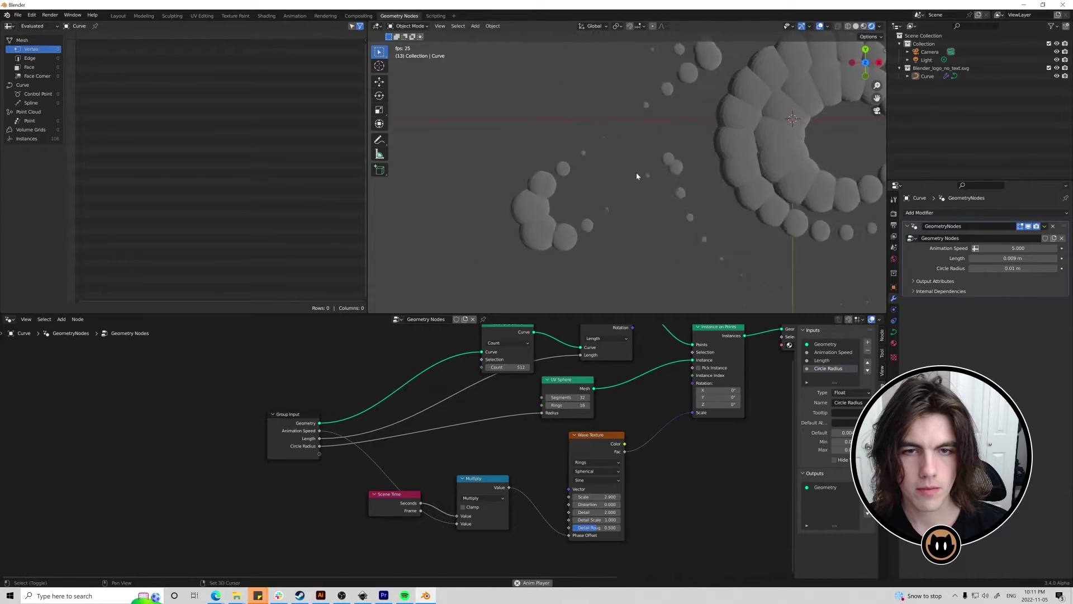
pyautogui.scroll(3, 636, 172)
pyautogui.scroll(-3, 659, 134)
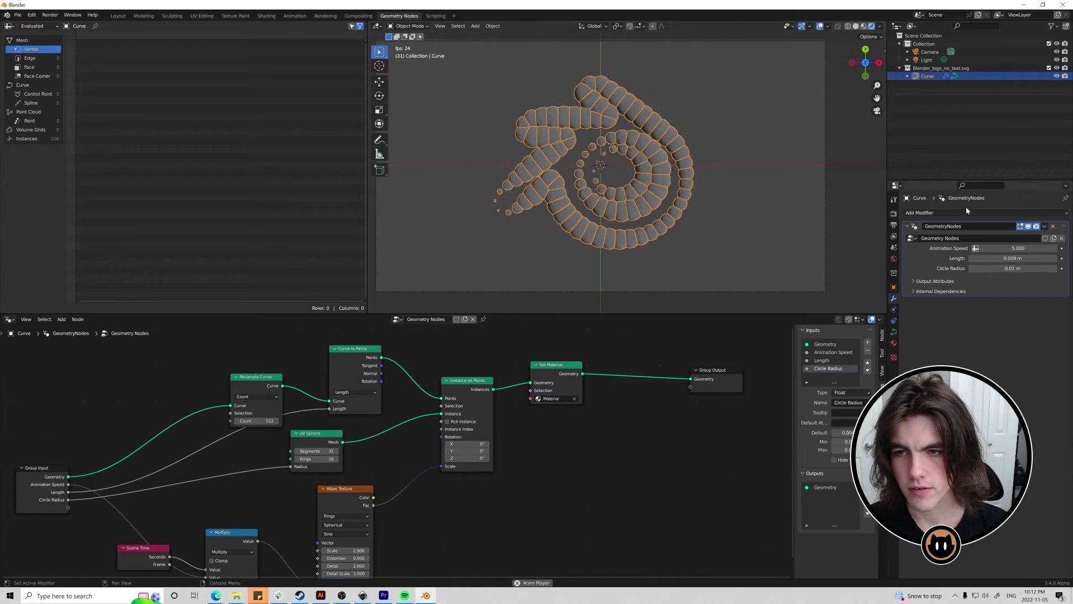
# Add a Remesh modifier in Voxel mode to the logo curve after its Geometry Nodes modifier.
pyautogui.click(968, 212)
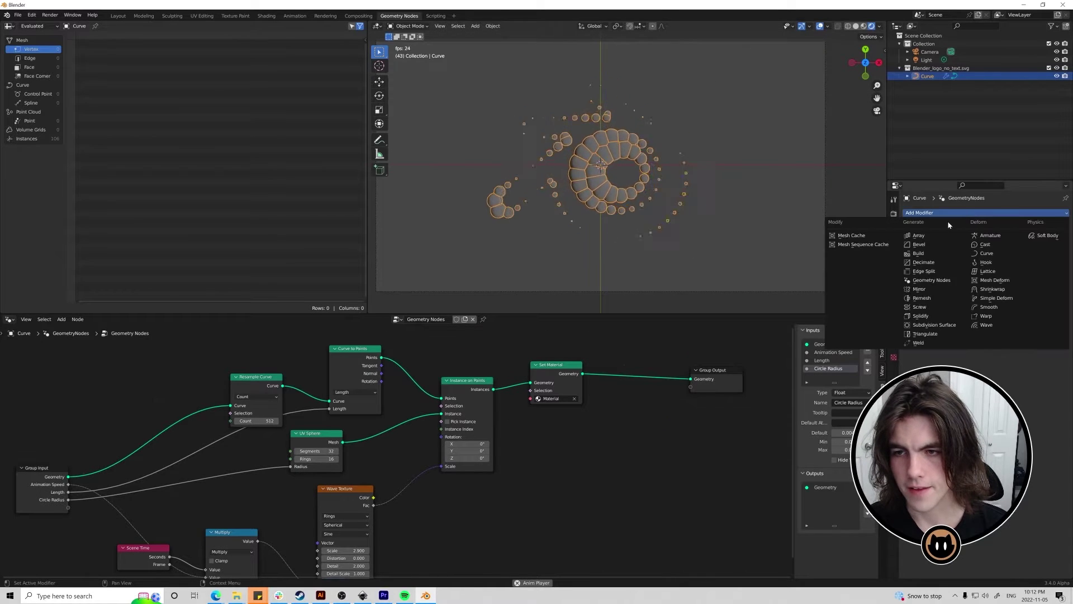
pyautogui.click(928, 304)
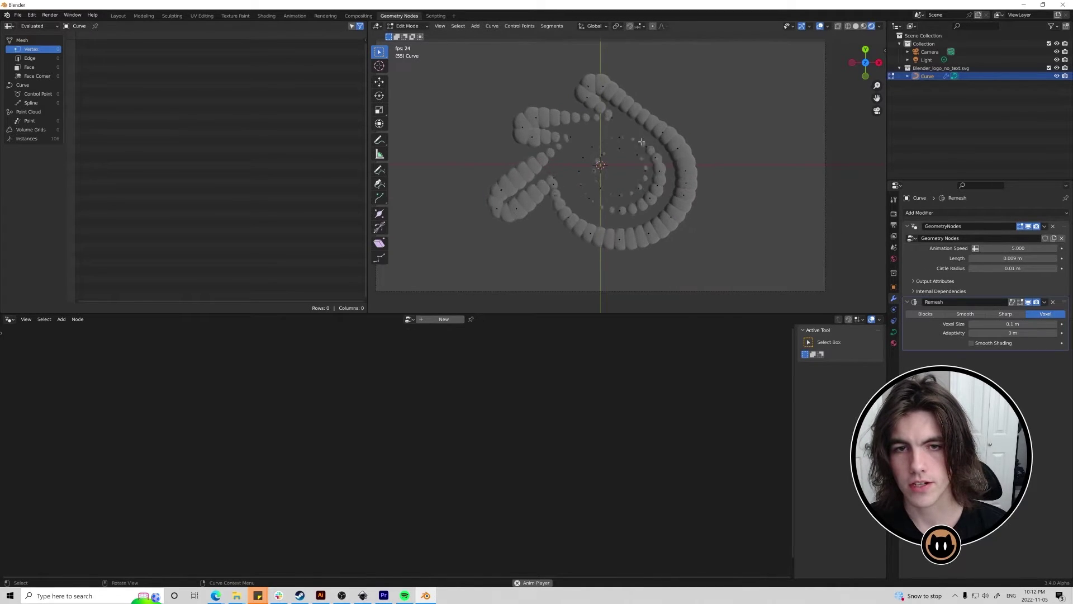
pyautogui.click(921, 253)
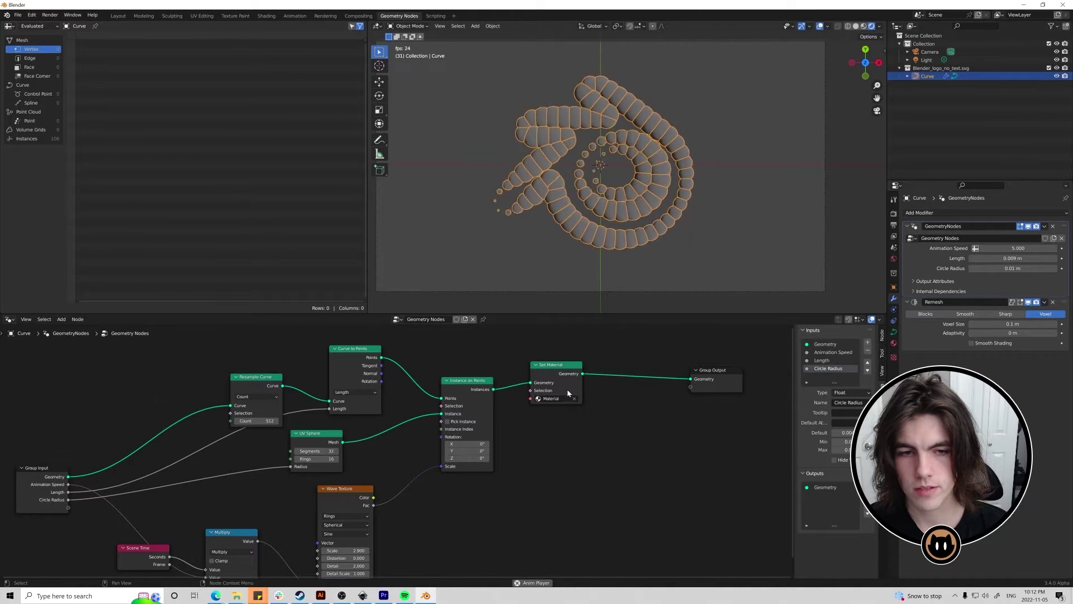
# Insert a Realize Instances node between the Set Material and Group Output nodes.
pyautogui.moveTo(648, 372); pyautogui.dragTo(507, 407, button='middle')
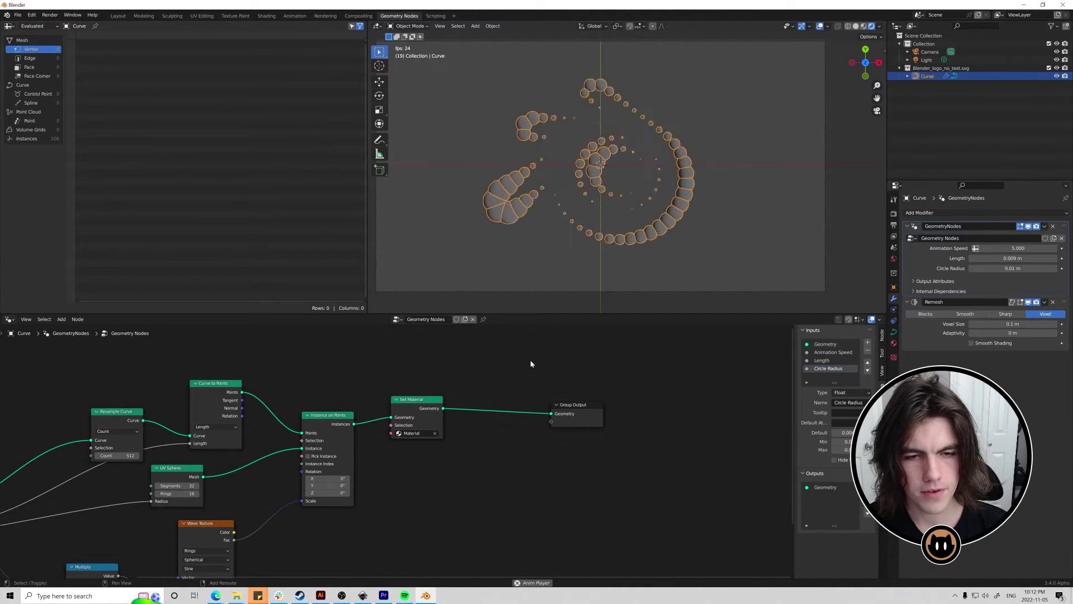
pyautogui.hotkey('shift', 'a')
pyautogui.write('realize')
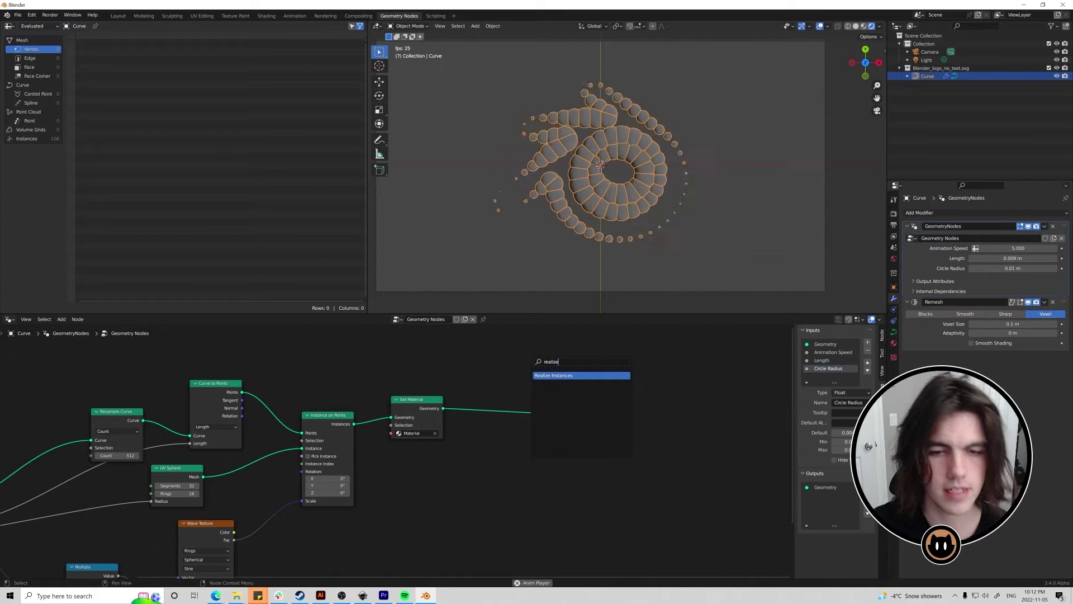
pyautogui.press('Return')
pyautogui.click(476, 409)
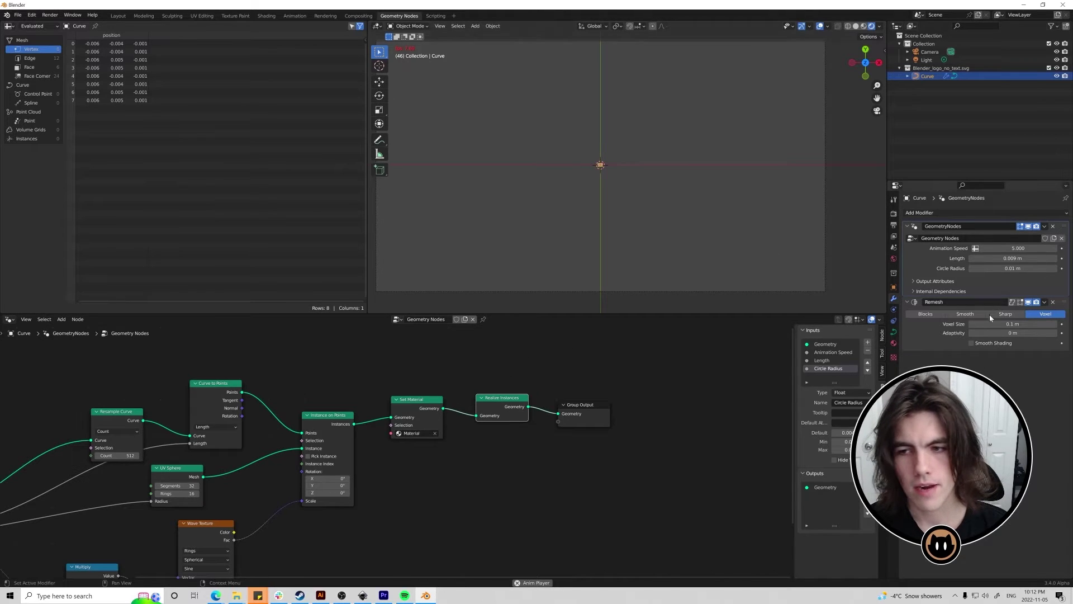
# Reduce the Remesh modifier's voxel size to 0.01 m and further to 0.001 m.
pyautogui.click(1027, 302)
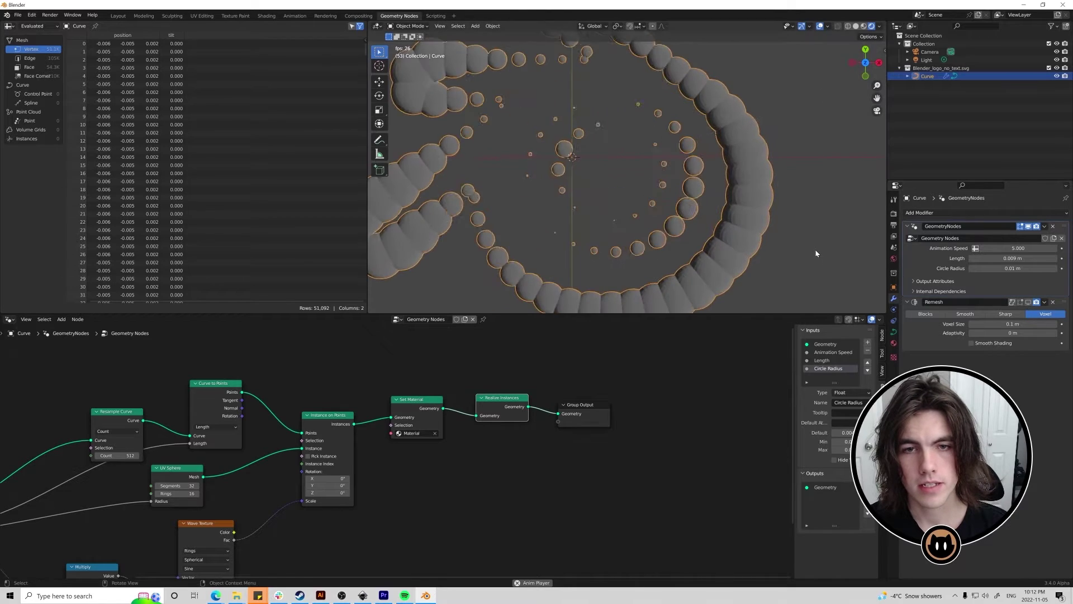
pyautogui.click(1029, 302)
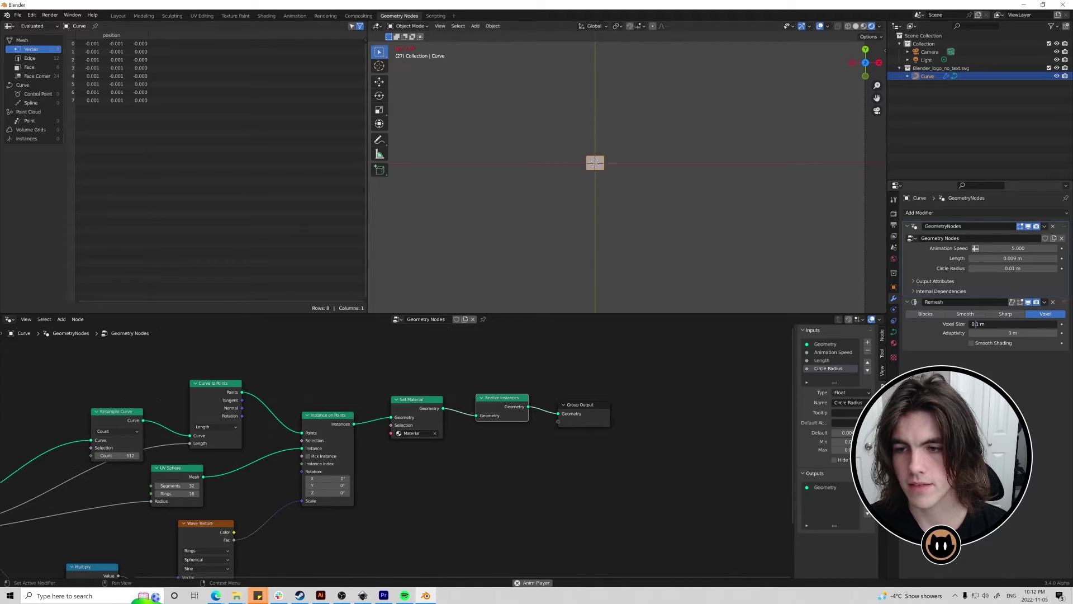
pyautogui.write('0')
pyautogui.press('Return')
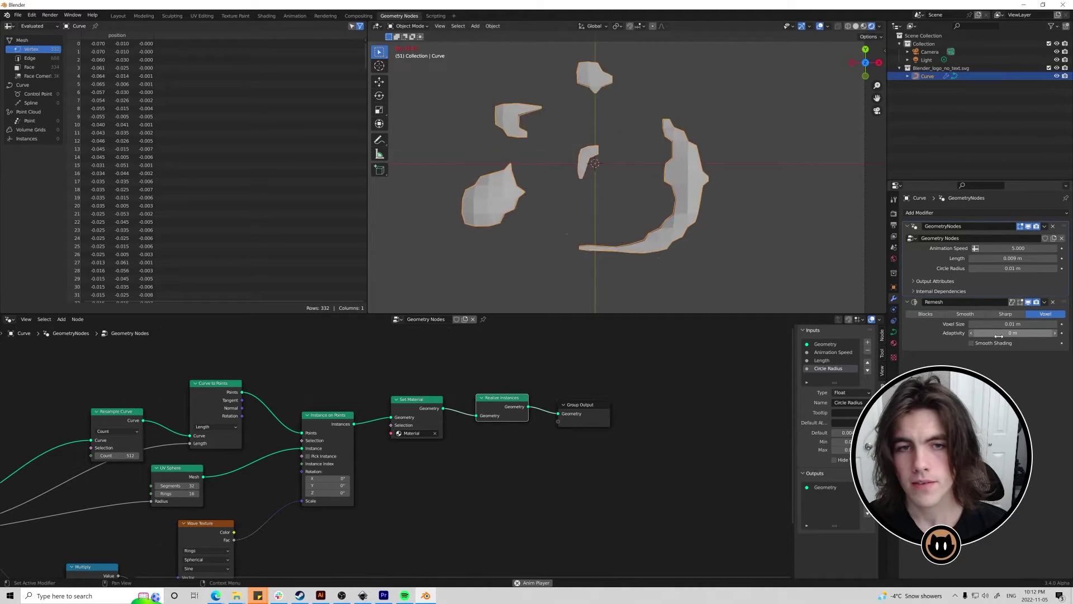
pyautogui.click(979, 324)
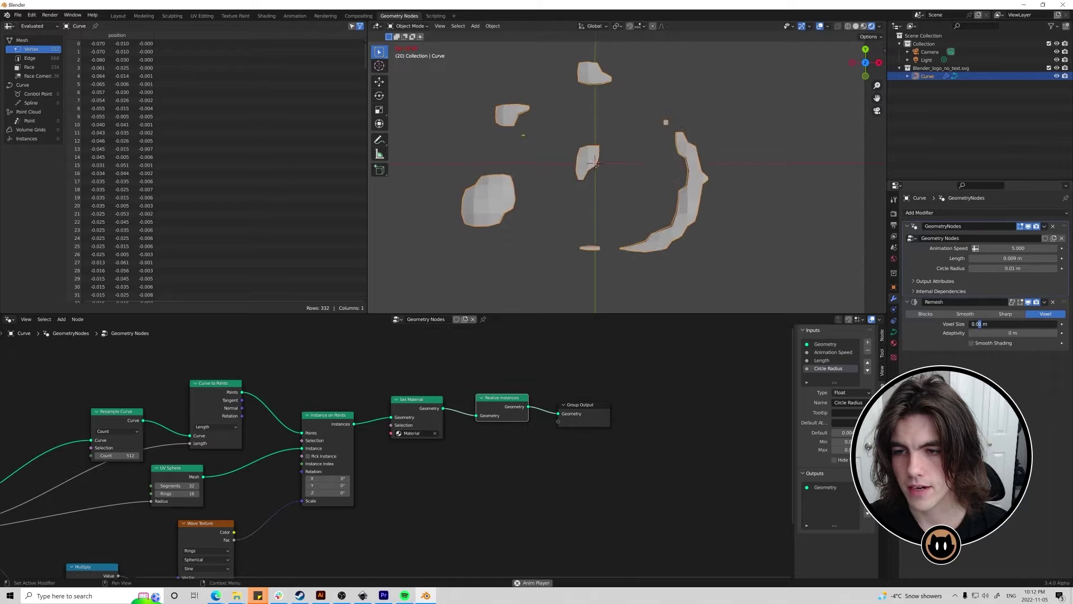
pyautogui.write('0')
pyautogui.press('Return')
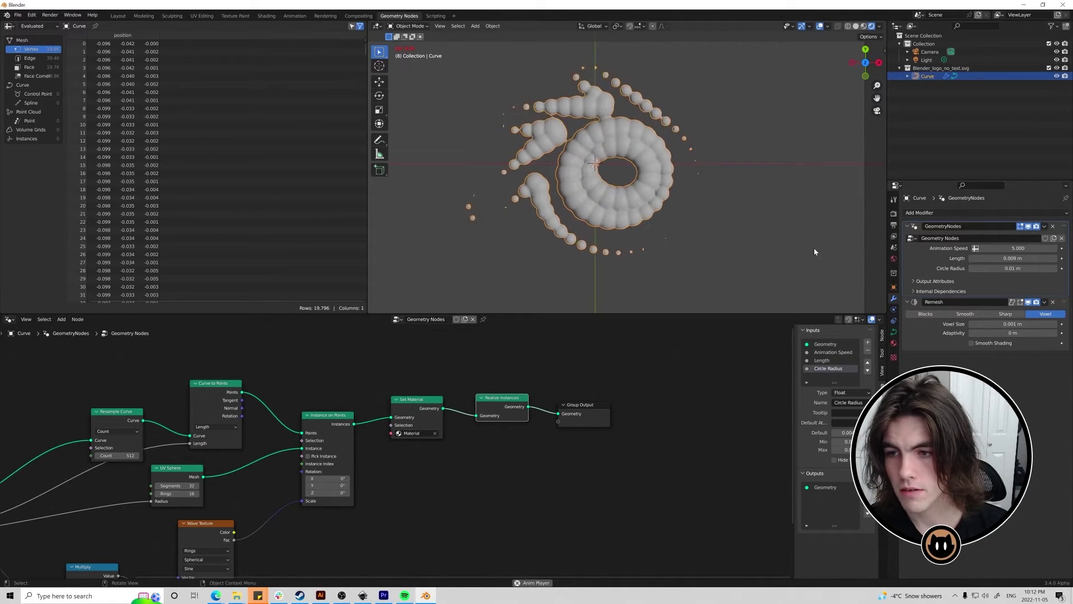
# Inspect the remeshed spheres, and set the UV Sphere node to 8 segments and 4 rings.
pyautogui.scroll(4, 754, 210)
pyautogui.scroll(-4, 753, 210)
pyautogui.keyDown('shift'); pyautogui.moveTo(753, 209); pyautogui.dragTo(767, 201, button='middle'); pyautogui.keyUp('shift')
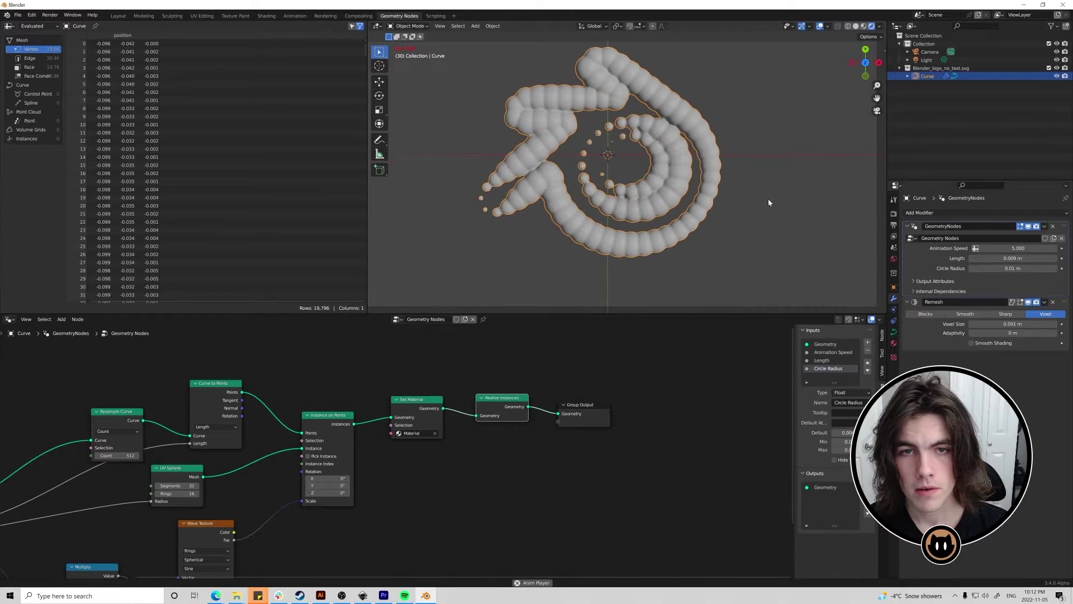
pyautogui.scroll(8, 720, 217)
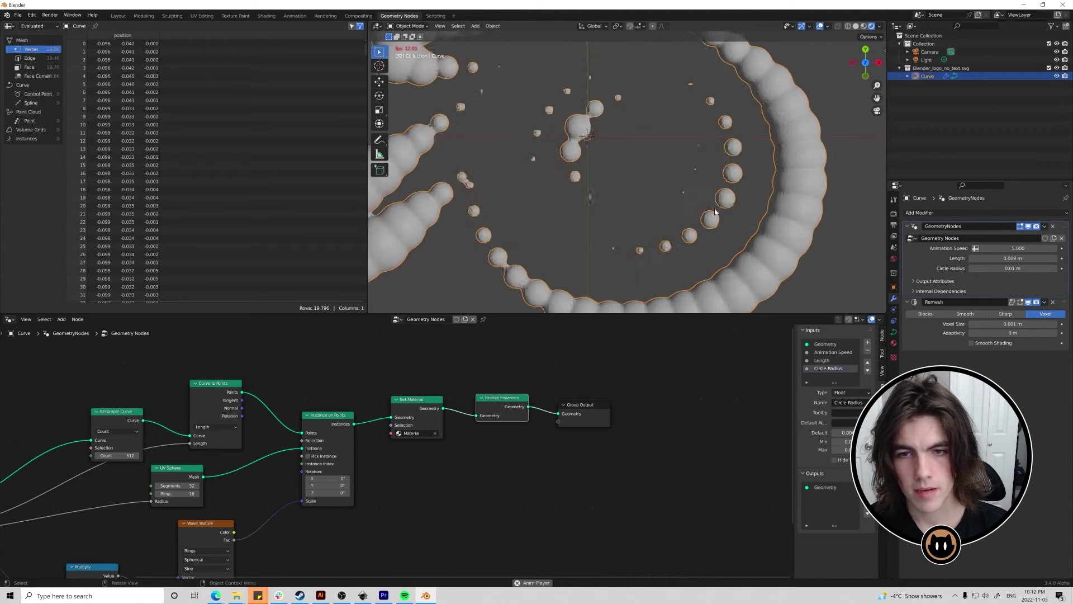
pyautogui.scroll(-8, 708, 215)
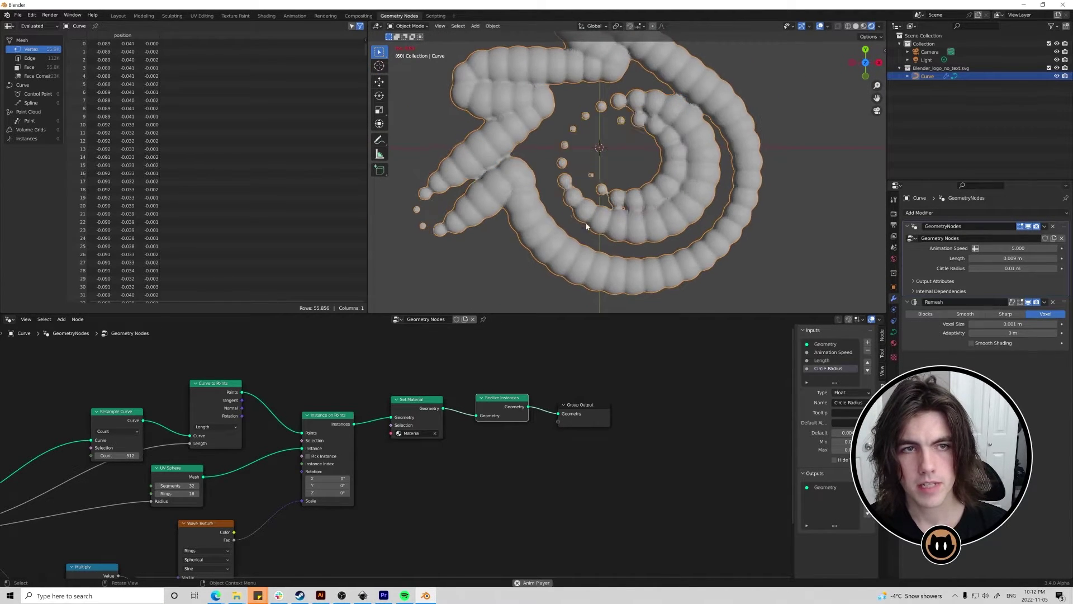
pyautogui.moveTo(185, 486); pyautogui.dragTo(379, 442, button='middle')
pyautogui.doubleClick(379, 442)
pyautogui.write('8')
pyautogui.press('Tab')
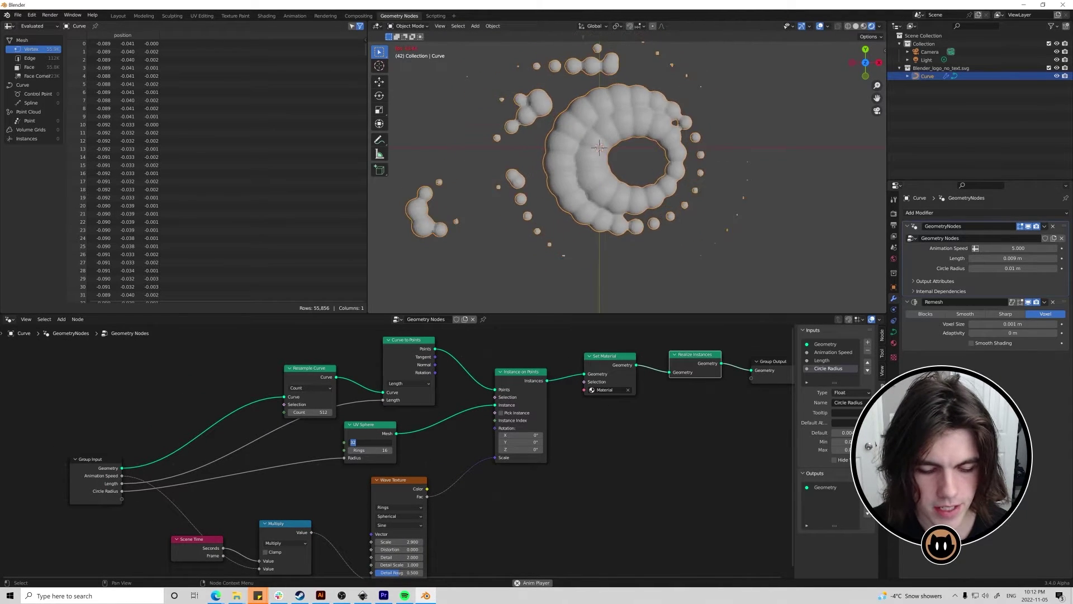
pyautogui.write('4')
pyautogui.press('Return')
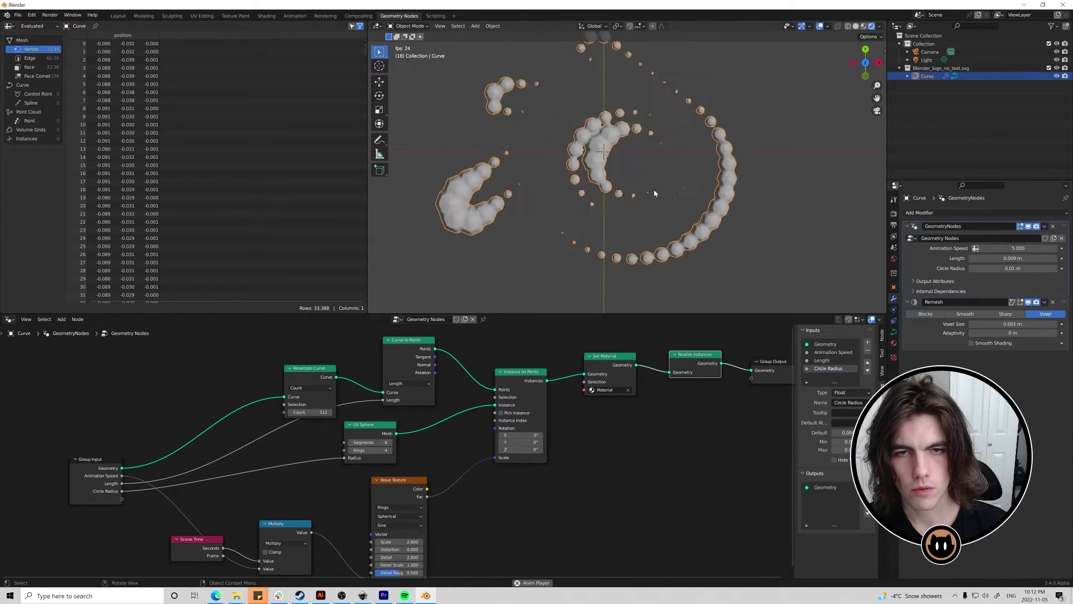
# Lower the UV Sphere node to 4 segments and 2 rings.
pyautogui.doubleClick(365, 443)
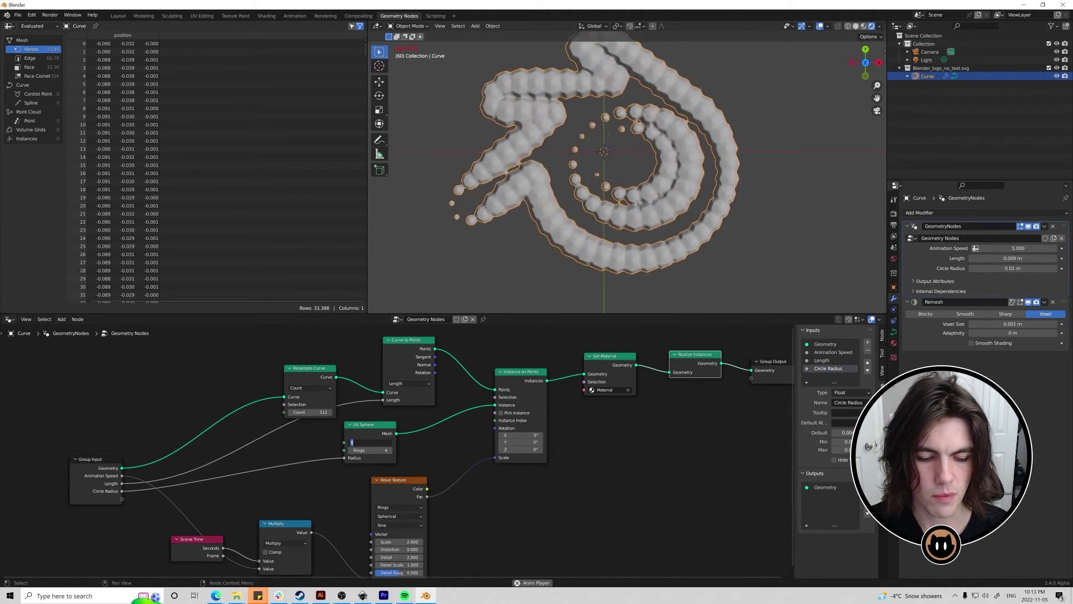
pyautogui.write('4')
pyautogui.press('Tab')
pyautogui.write('2')
pyautogui.press('Return')
# Try a Remesh voxel size of 0.01 m, settle on 0.002 m, and enable Smooth Shading on the modifier.
pyautogui.doubleClick(984, 324)
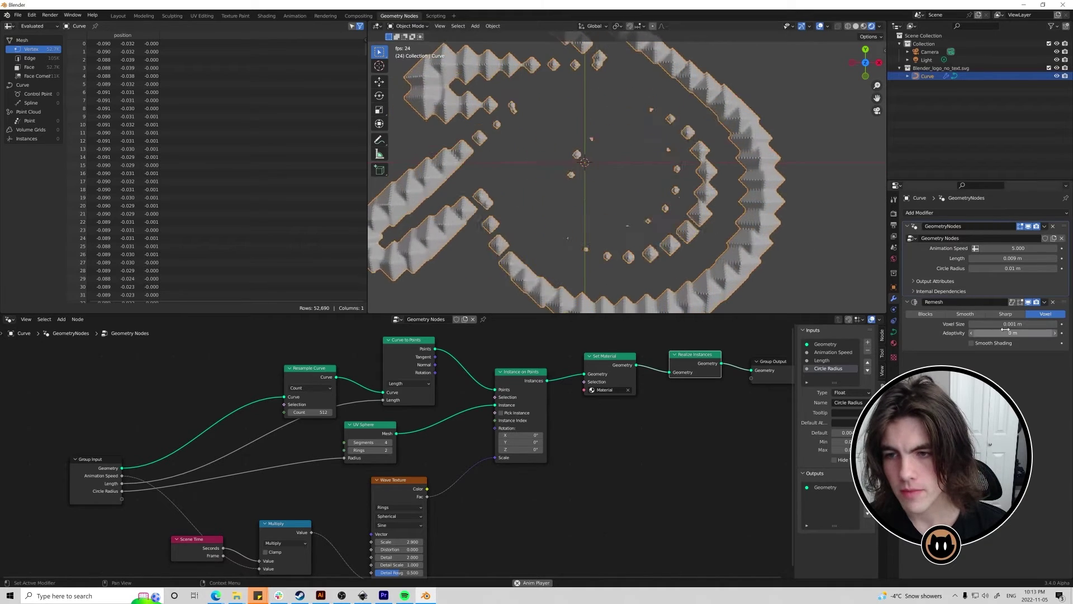
pyautogui.click(982, 324)
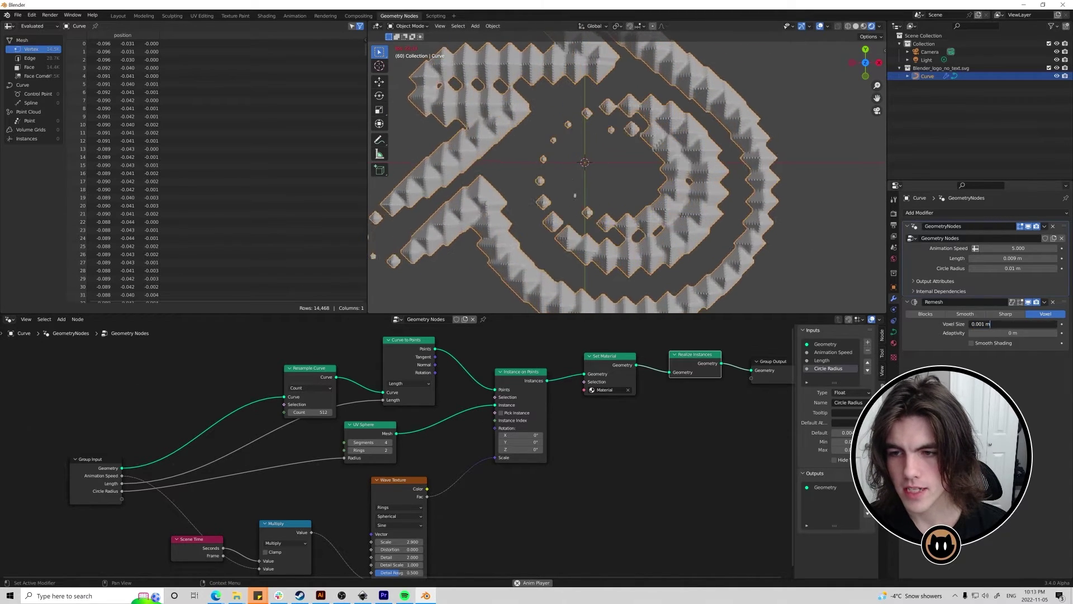
pyautogui.press('BackSpace')
pyautogui.press('Return')
pyautogui.doubleClick(988, 325)
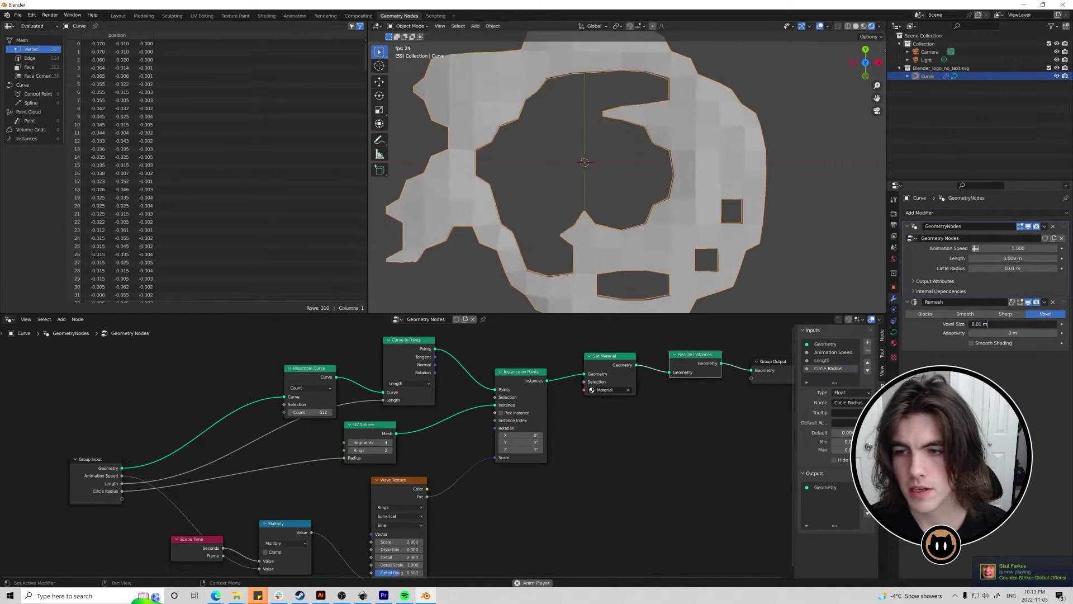
pyautogui.click(978, 324)
pyautogui.write('0')
pyautogui.press('Delete')
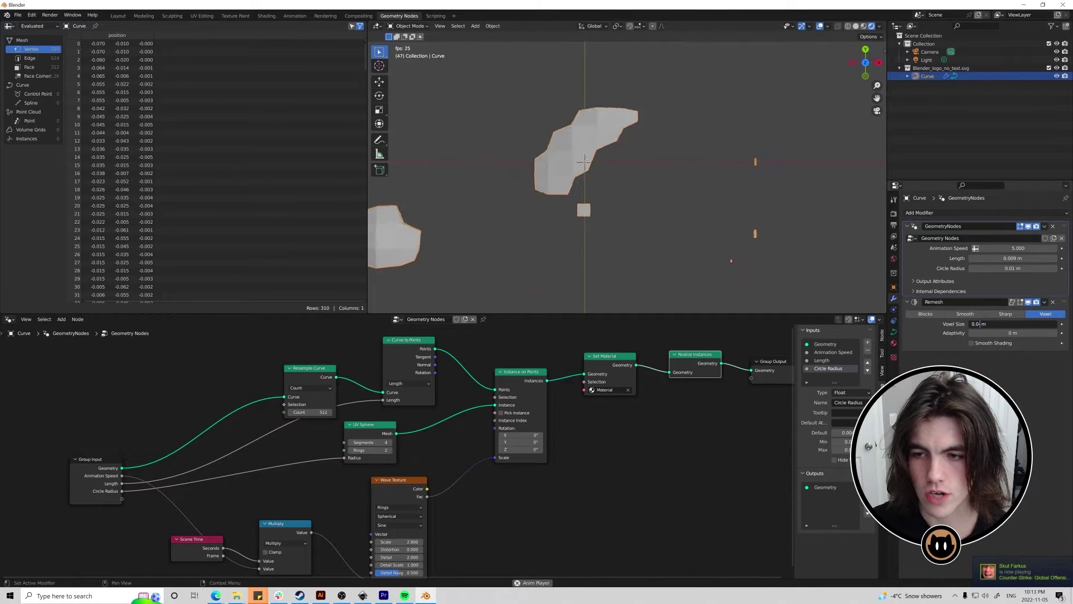
pyautogui.write('2')
pyautogui.click(988, 344)
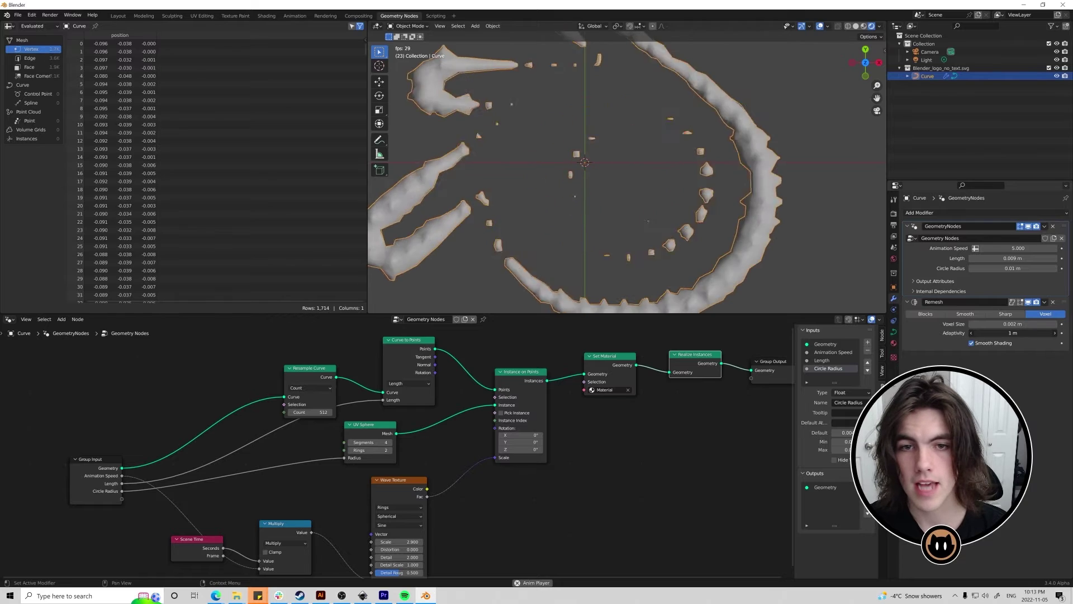
# Examine the smoothed, remeshed logo animation up close and through the camera, playing and pausing it.
pyautogui.press('KP_0')
pyautogui.scroll(3, 736, 218)
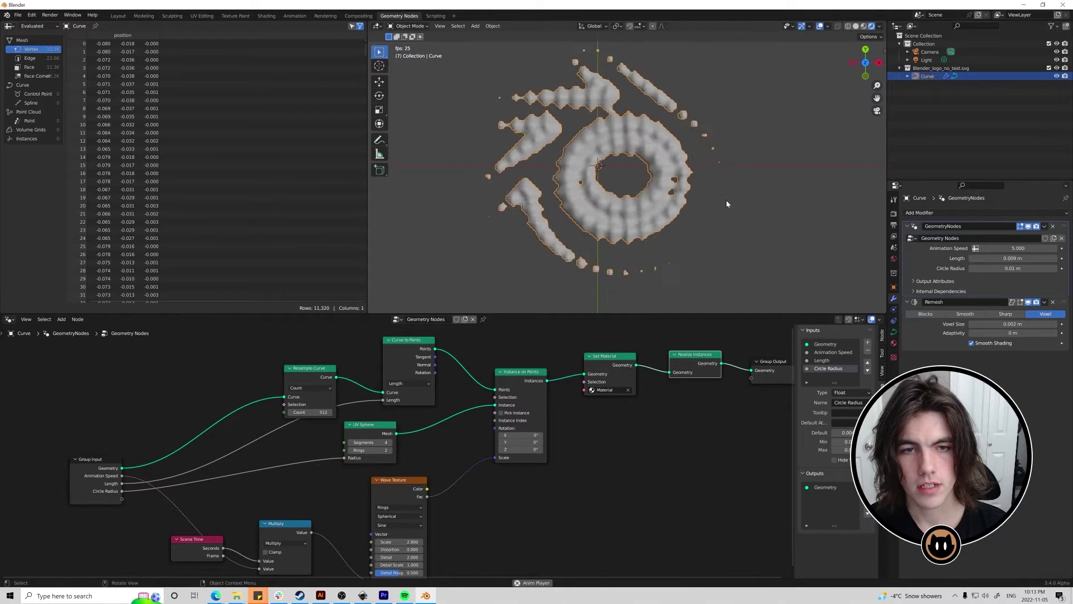
pyautogui.scroll(2, 721, 211)
pyautogui.scroll(-2, 721, 211)
pyautogui.press('KP_0')
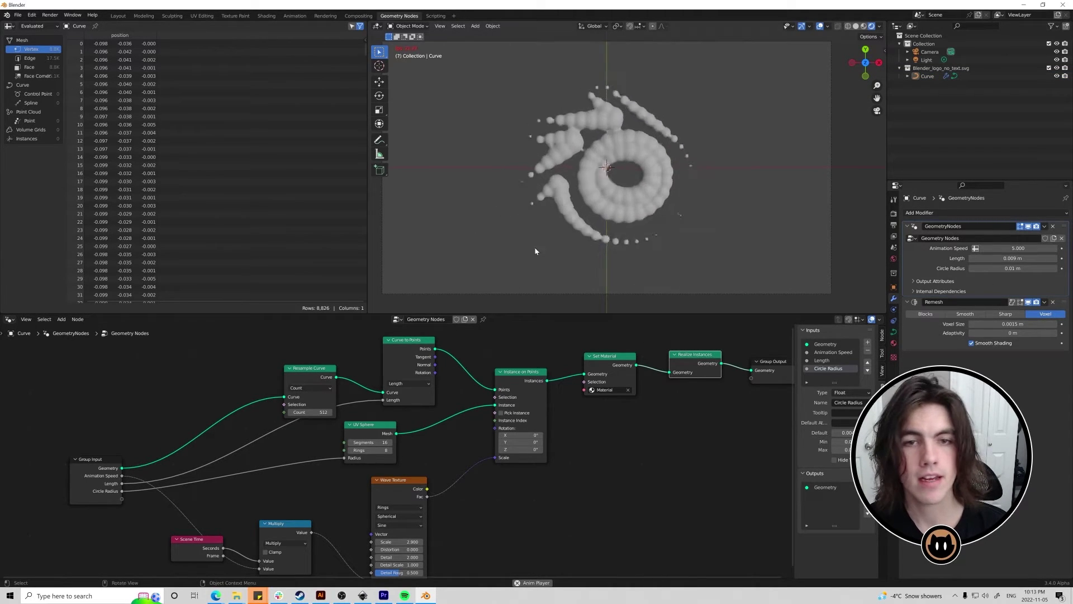
pyautogui.press('space')
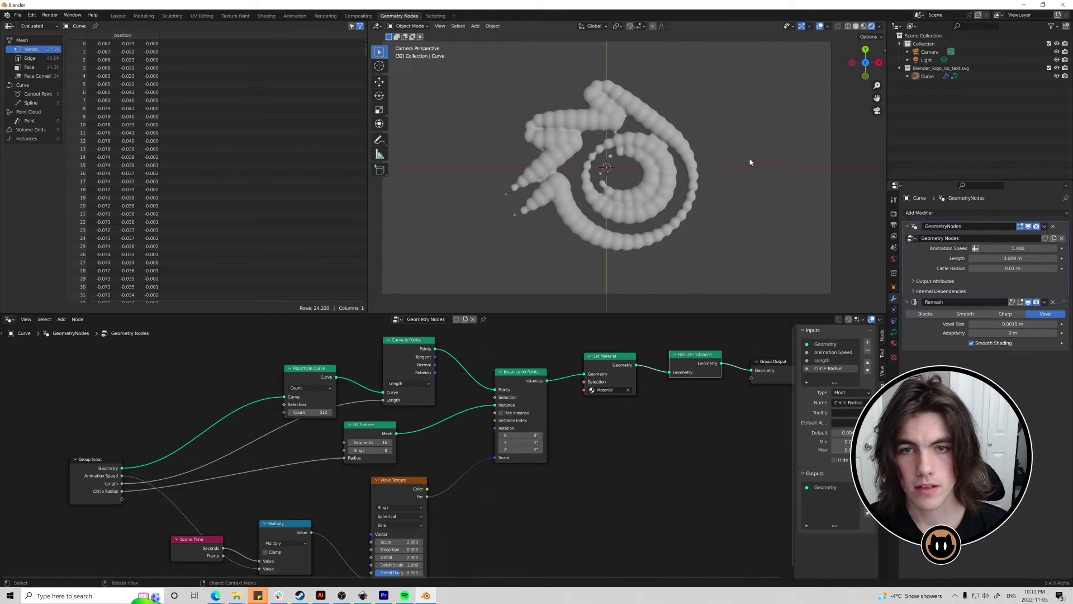
pyautogui.scroll(10, 666, 173)
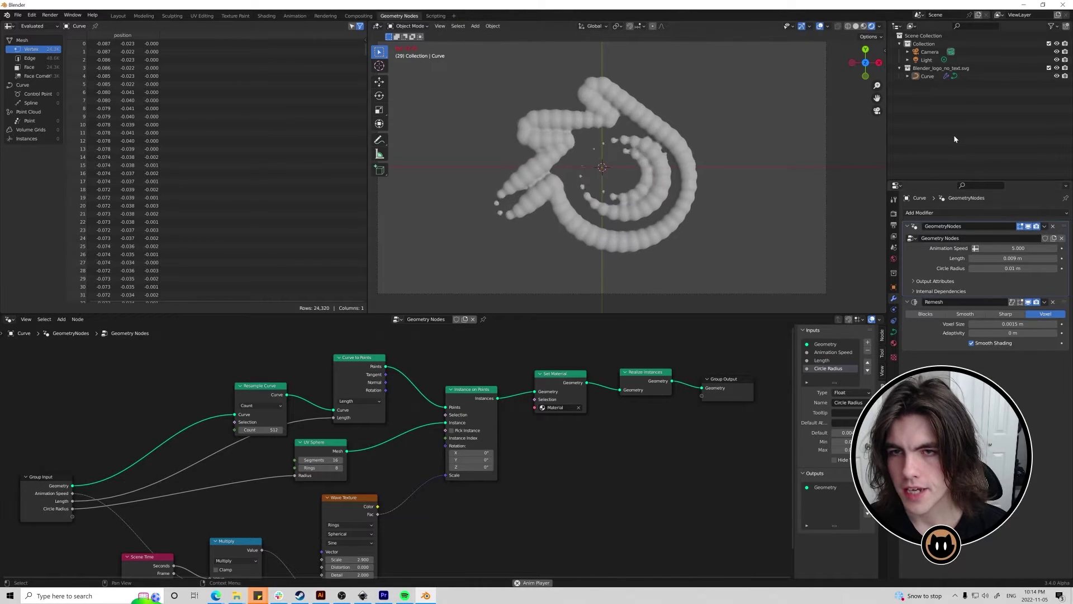
pyautogui.press('space')
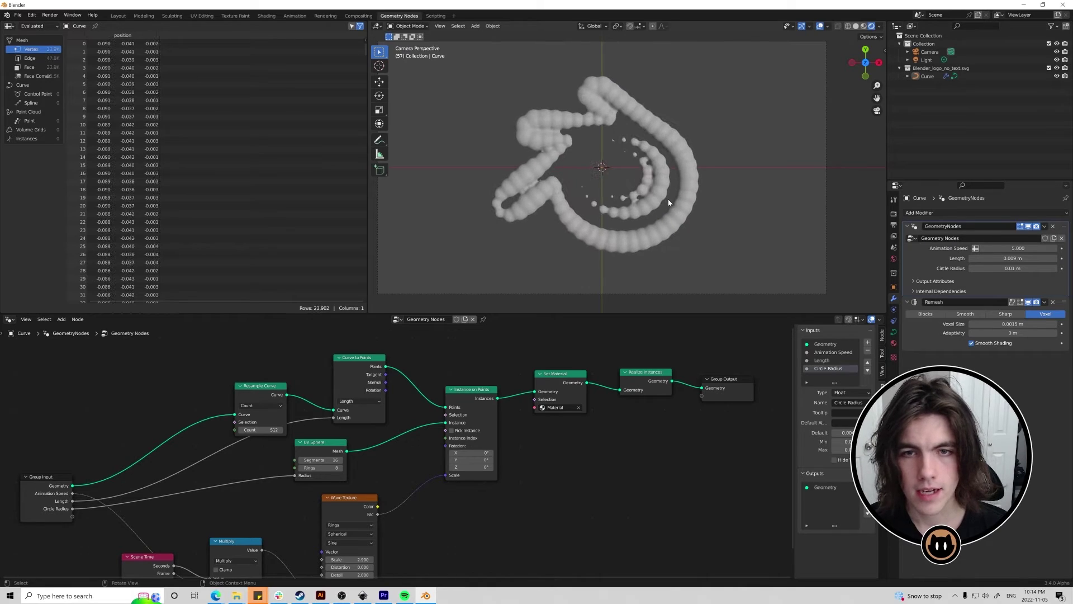
# Add a mesh plane to the scene with nothing else selected, and hide the logo curve in the viewport.
pyautogui.click(677, 202)
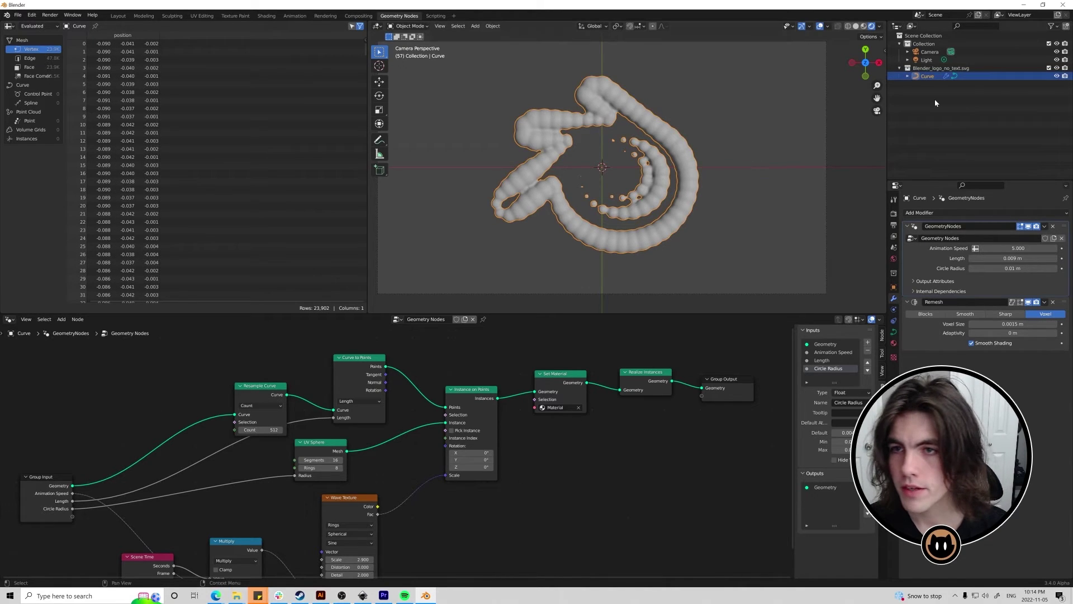
pyautogui.hotkey('alt', 'a')
pyautogui.click(475, 25)
pyautogui.moveTo(488, 37)
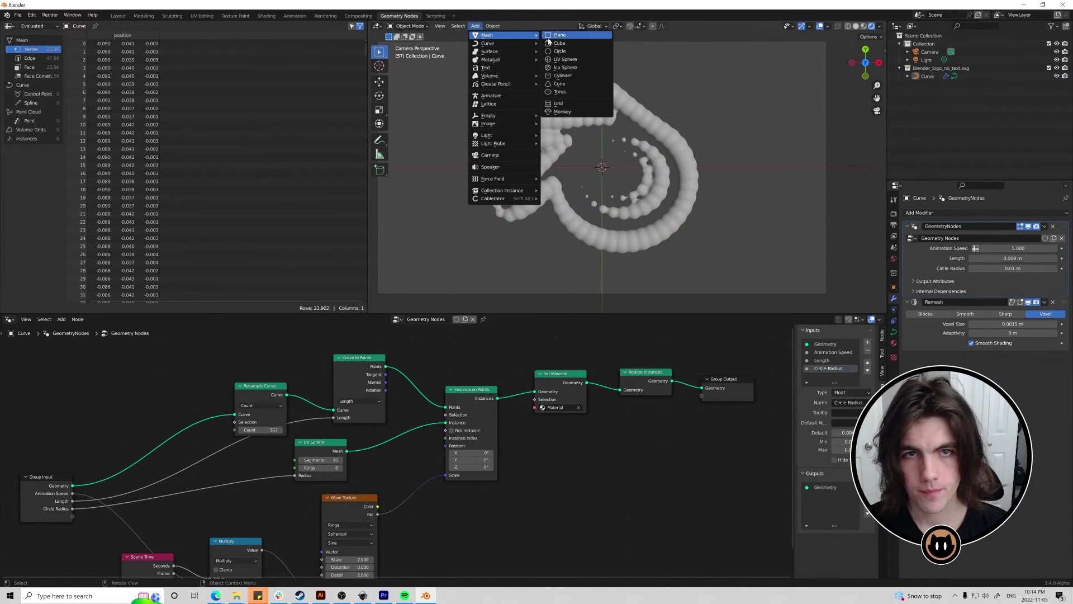
pyautogui.click(550, 41)
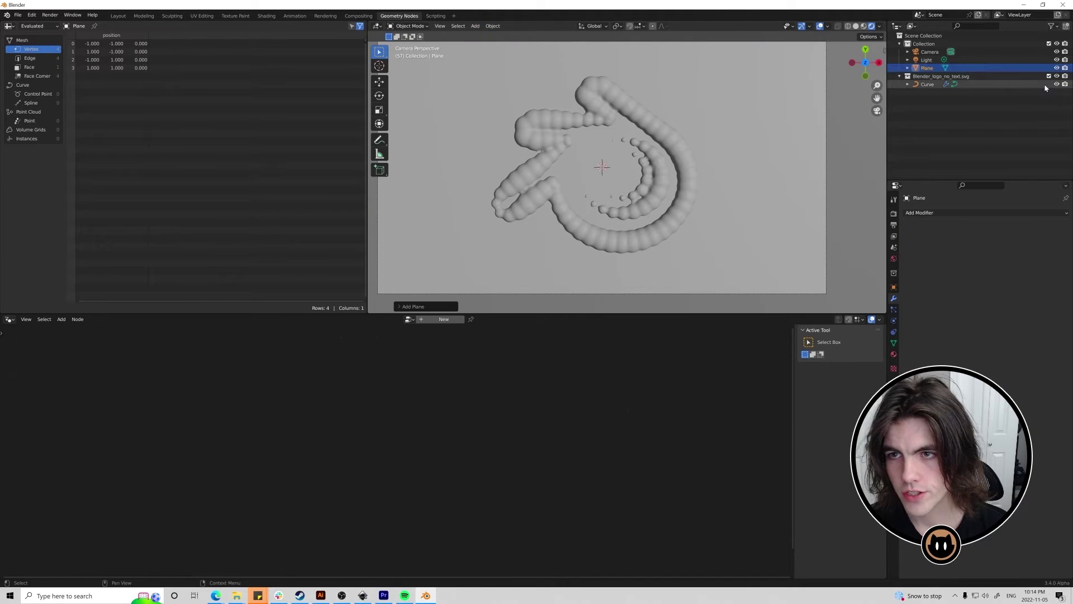
pyautogui.click(927, 85)
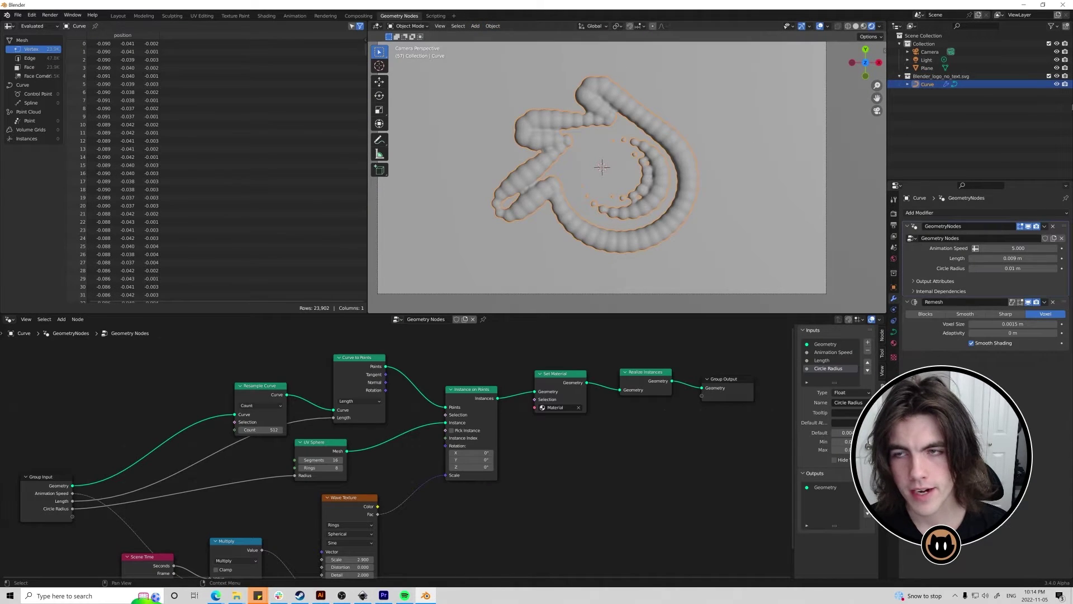
pyautogui.click(1056, 84)
# Create a new geometry node tree on the plane and delete its Group Input node.
pyautogui.click(919, 67)
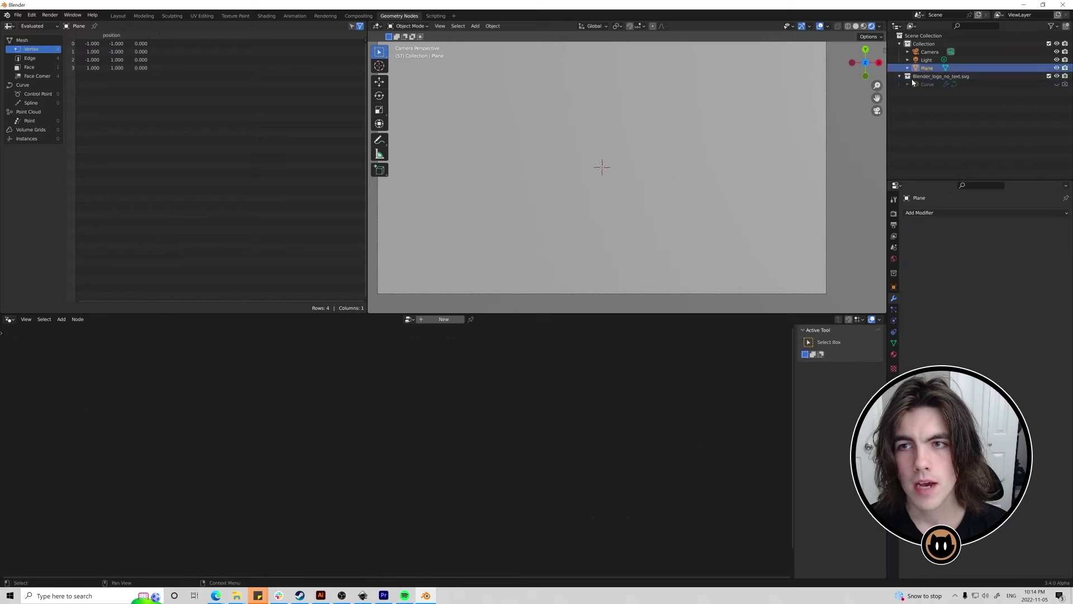
pyautogui.click(443, 319)
pyautogui.moveTo(381, 364); pyautogui.dragTo(533, 392, button='middle')
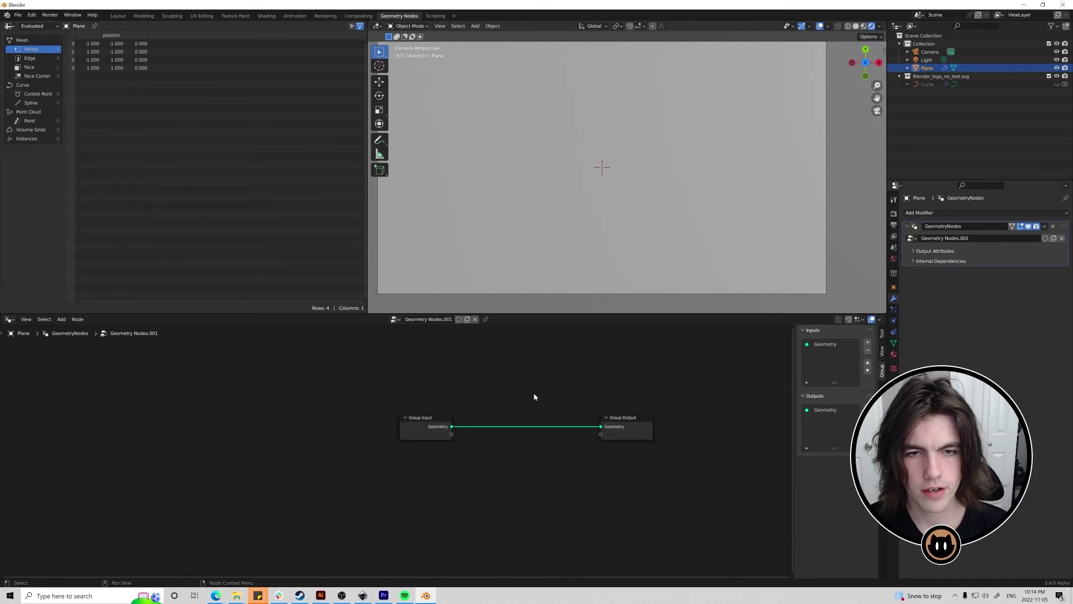
pyautogui.scroll(2, 533, 393)
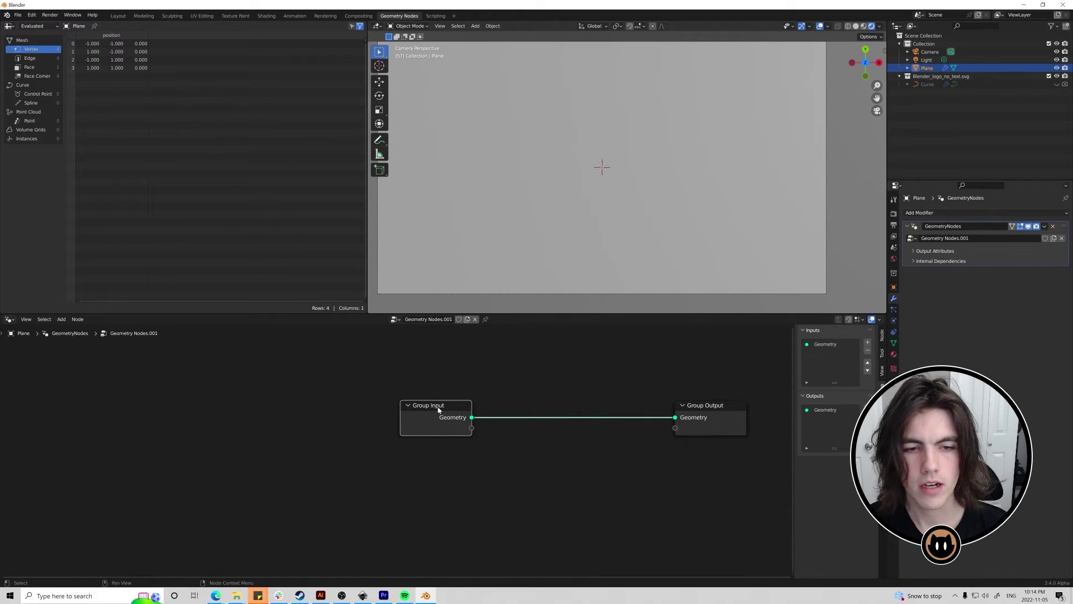
pyautogui.press('x')
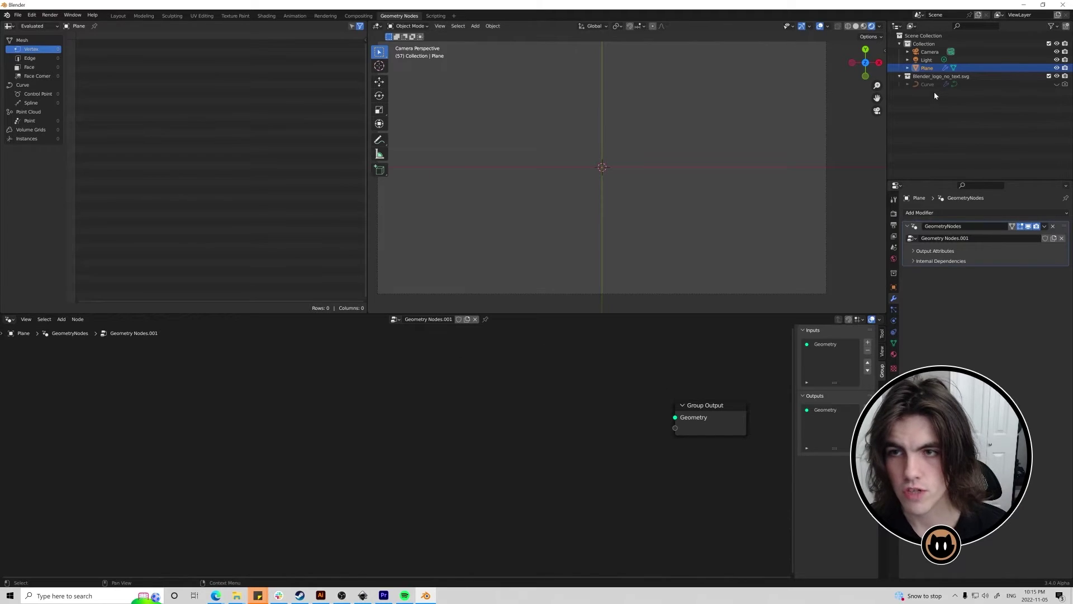
# Bring the logo Curve into the plane's node tree as an Object Info node and connect its Geometry to the Group Output.
pyautogui.moveTo(931, 87); pyautogui.dragTo(931, 92)
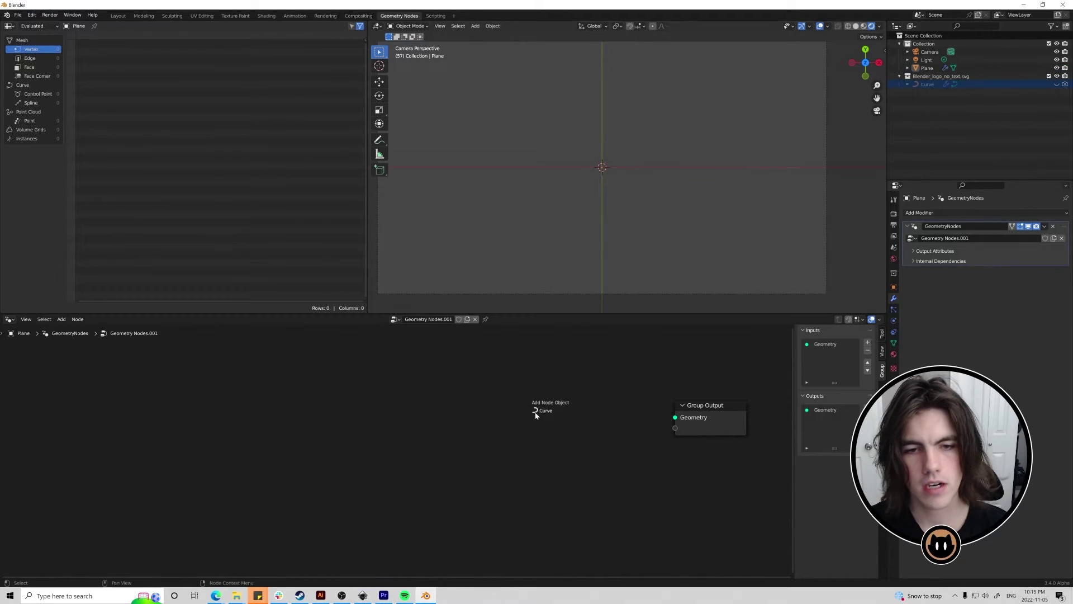
pyautogui.moveTo(535, 414); pyautogui.dragTo(454, 399)
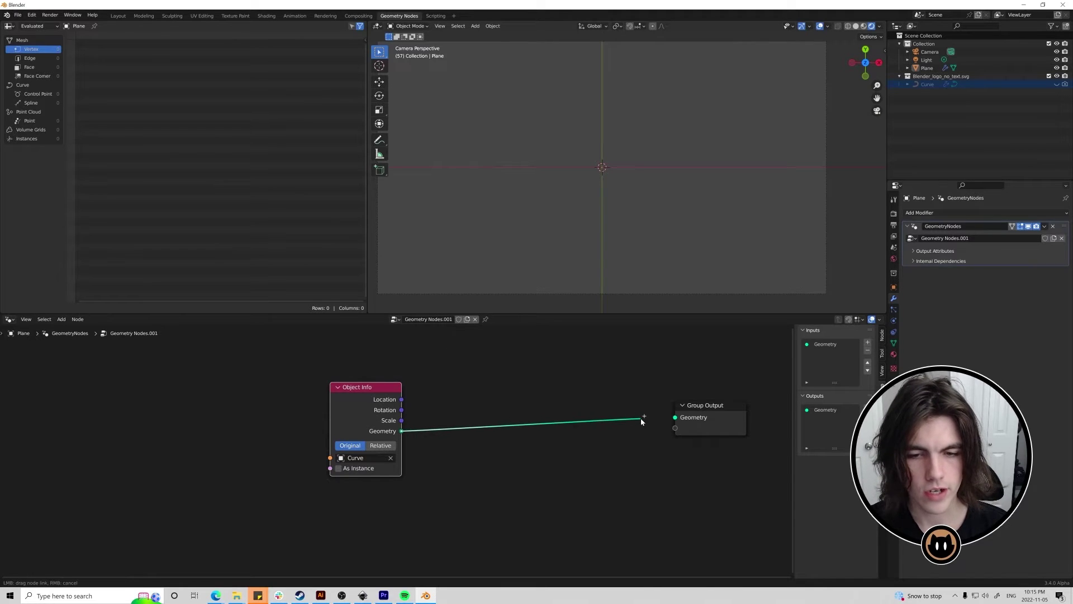
pyautogui.moveTo(677, 420); pyautogui.dragTo(676, 419)
pyautogui.moveTo(348, 402); pyautogui.dragTo(319, 410)
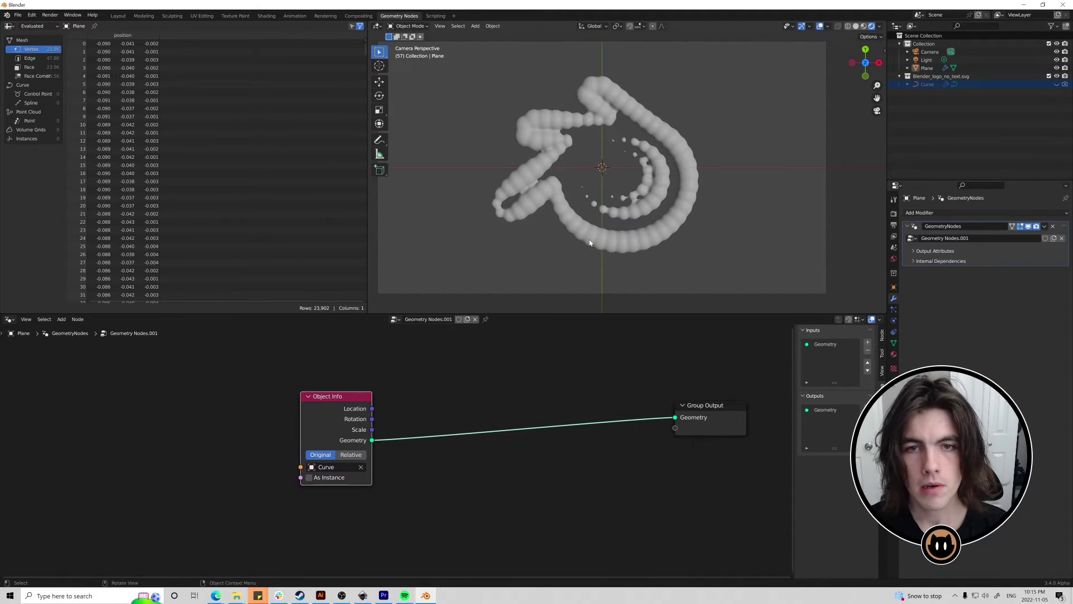
pyautogui.scroll(2, 589, 241)
pyautogui.scroll(-3, 588, 242)
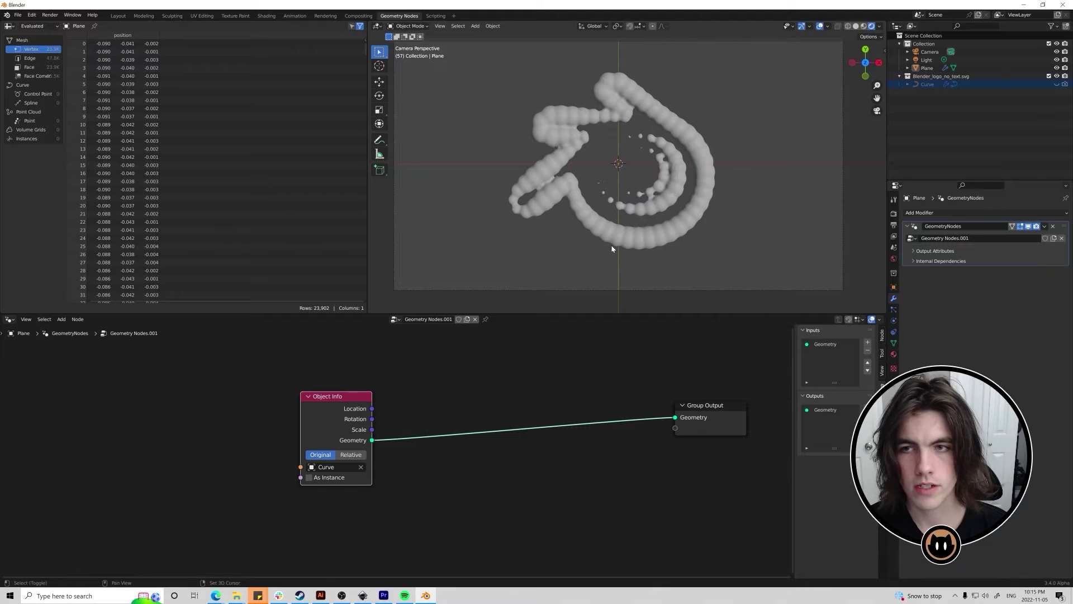
pyautogui.moveTo(362, 397); pyautogui.dragTo(338, 416)
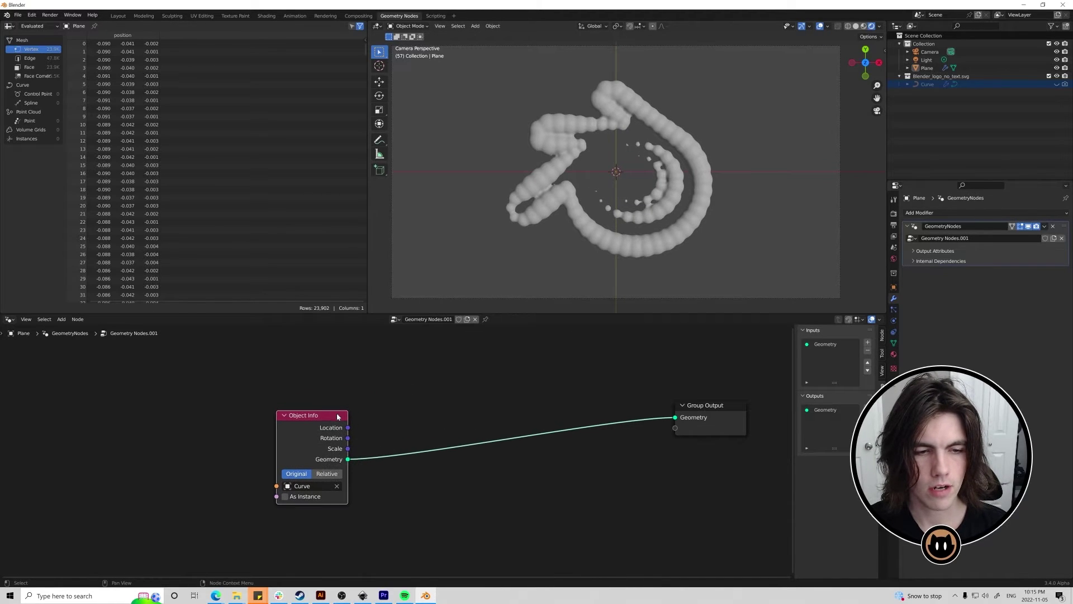
# Insert a Set Material node between Object Info and Group Output, assign the material named Material, and play back the result.
pyautogui.click(478, 355)
pyautogui.write('set')
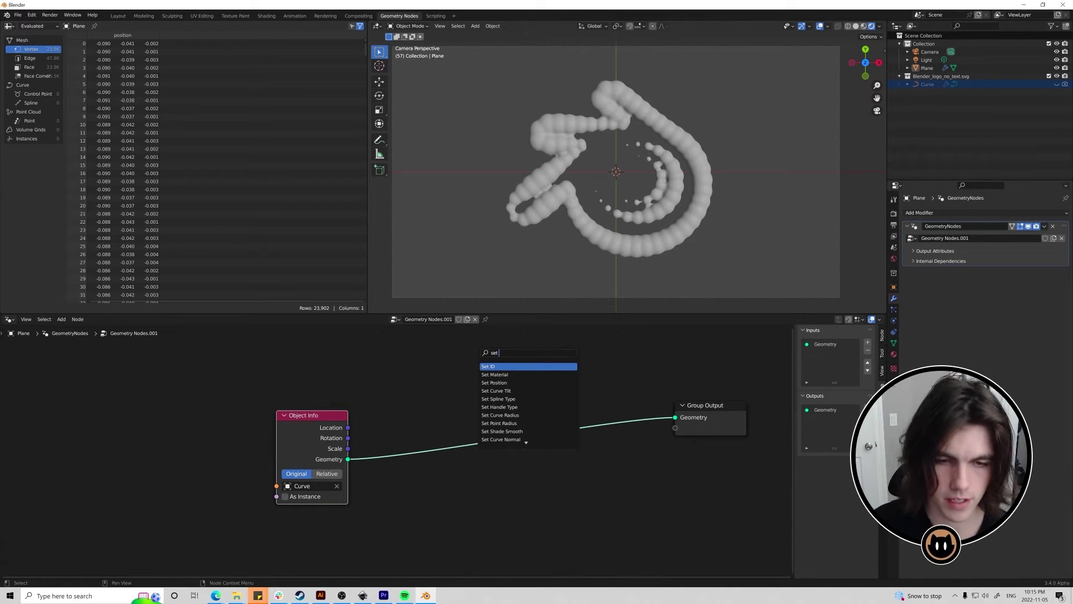
pyautogui.press('Return')
pyautogui.click(531, 412)
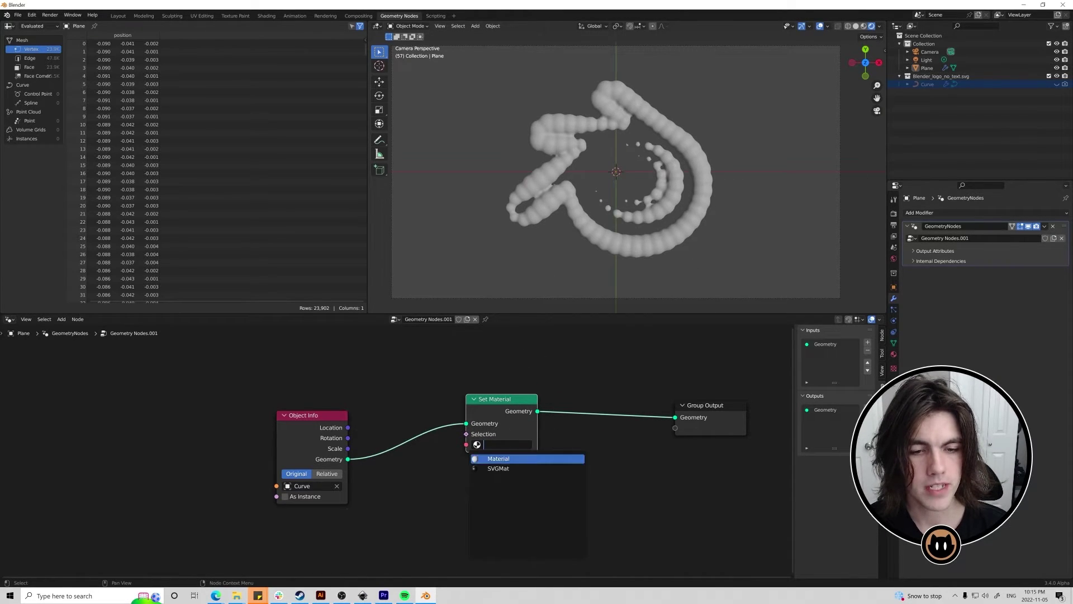
pyautogui.press('Return')
pyautogui.click(709, 215)
pyautogui.press('space')
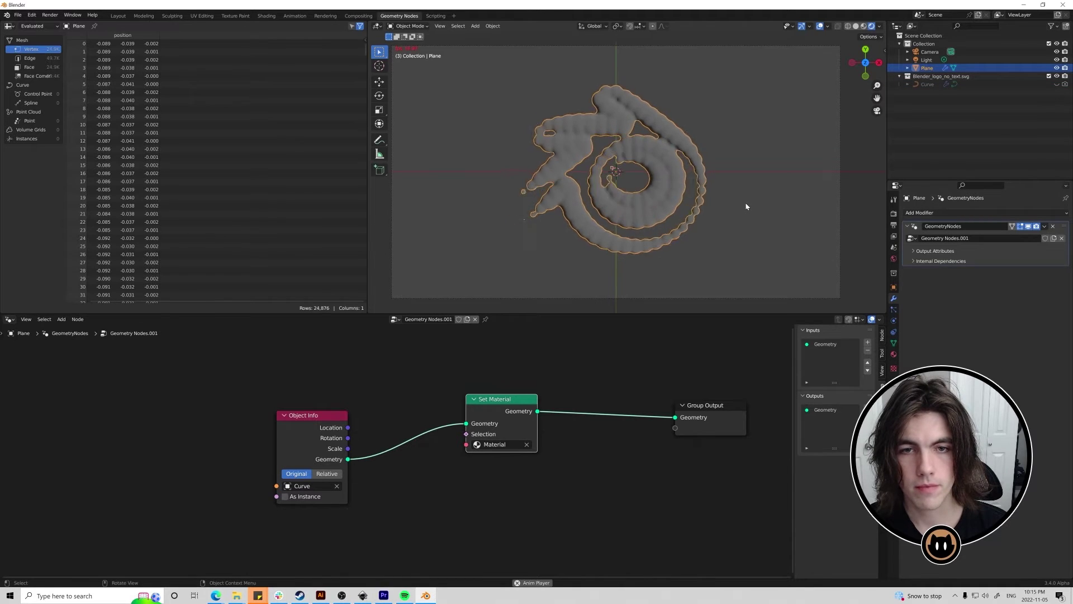
pyautogui.click(744, 206)
pyautogui.press('space')
# Display the World shader nodes and set the Background color to black.
pyautogui.click(9, 319)
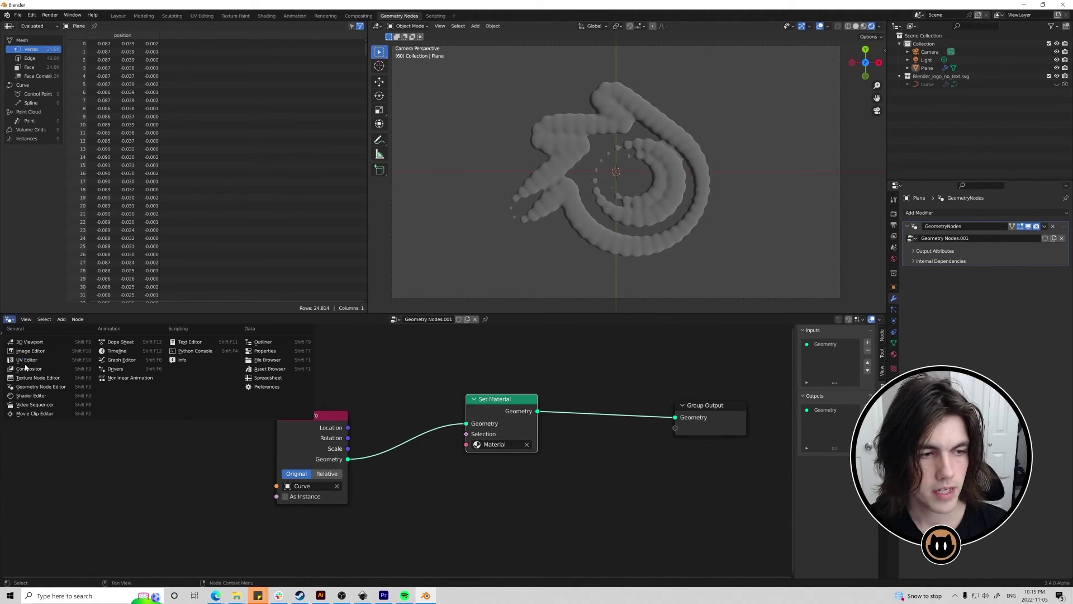
pyautogui.click(32, 396)
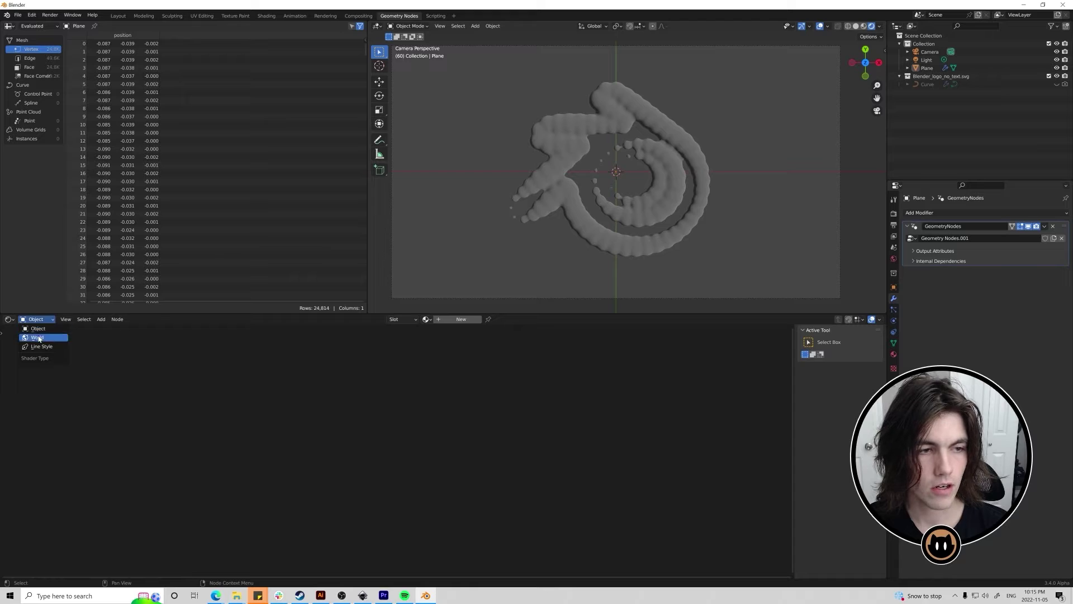
pyautogui.click(38, 338)
pyautogui.click(544, 343)
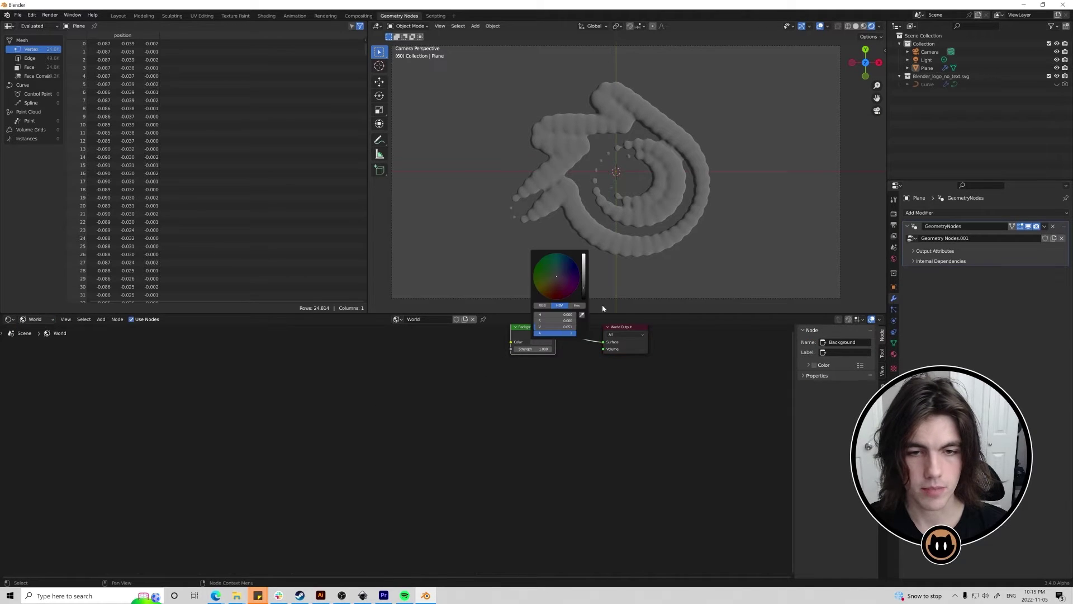
pyautogui.moveTo(584, 287); pyautogui.dragTo(584, 307)
pyautogui.click(688, 198)
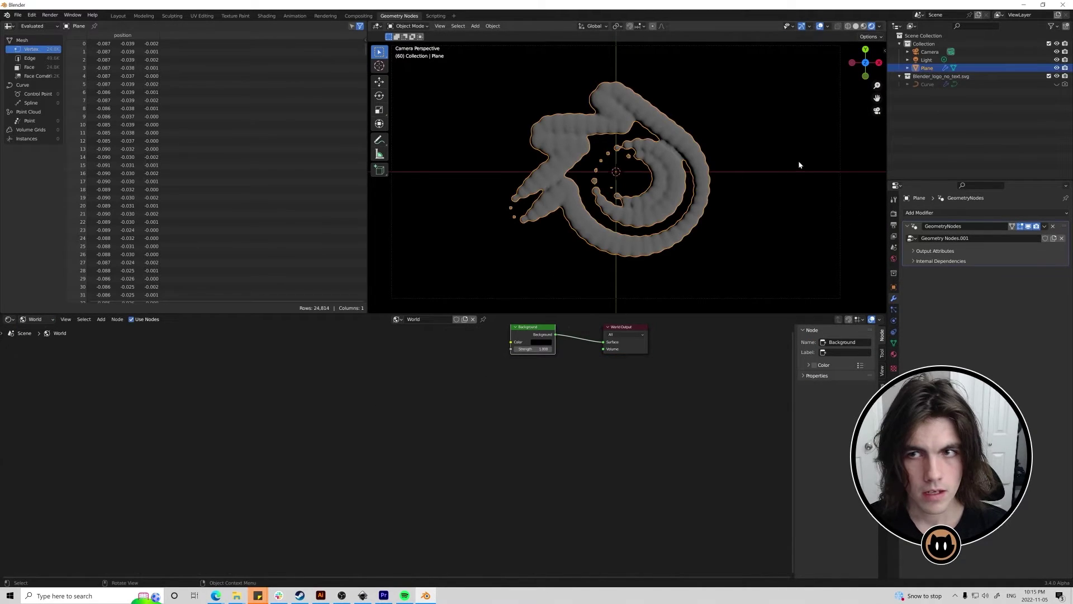
# Select the light and move it along X to about -0.62 m and along Y to about 2.57 m.
pyautogui.click(923, 59)
pyautogui.press('g')
pyautogui.press('x')
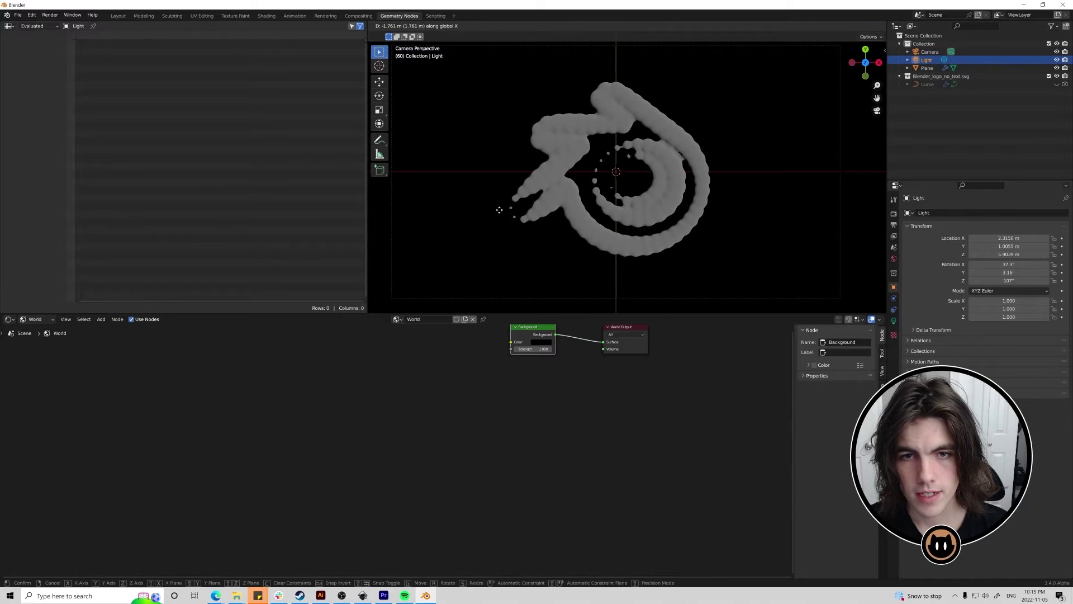
pyautogui.click(419, 233)
pyautogui.press('g')
pyautogui.press('y')
pyautogui.click(730, 286)
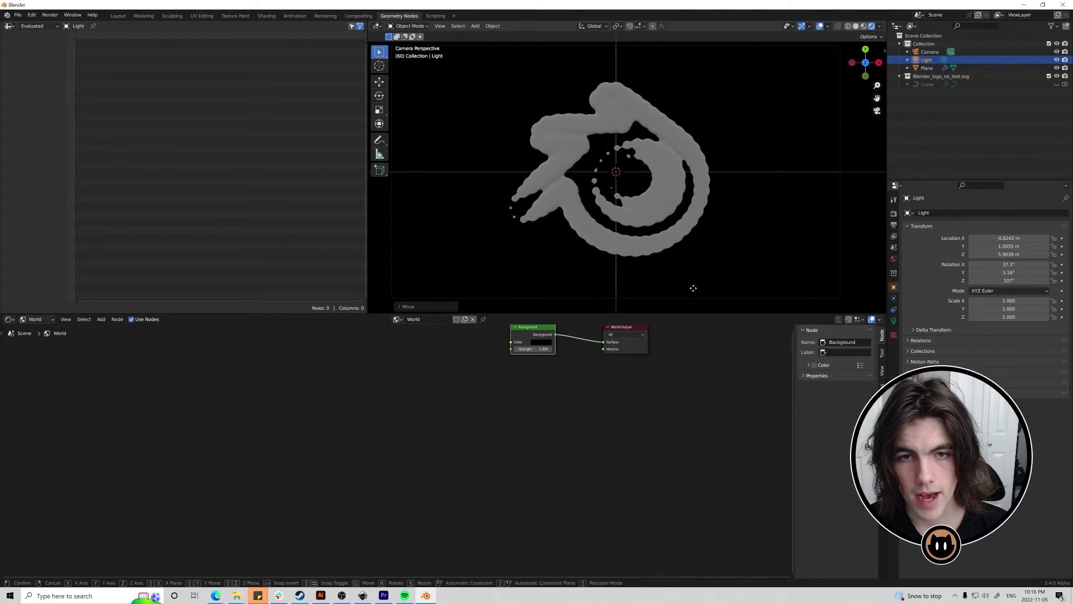
pyautogui.click(737, 113)
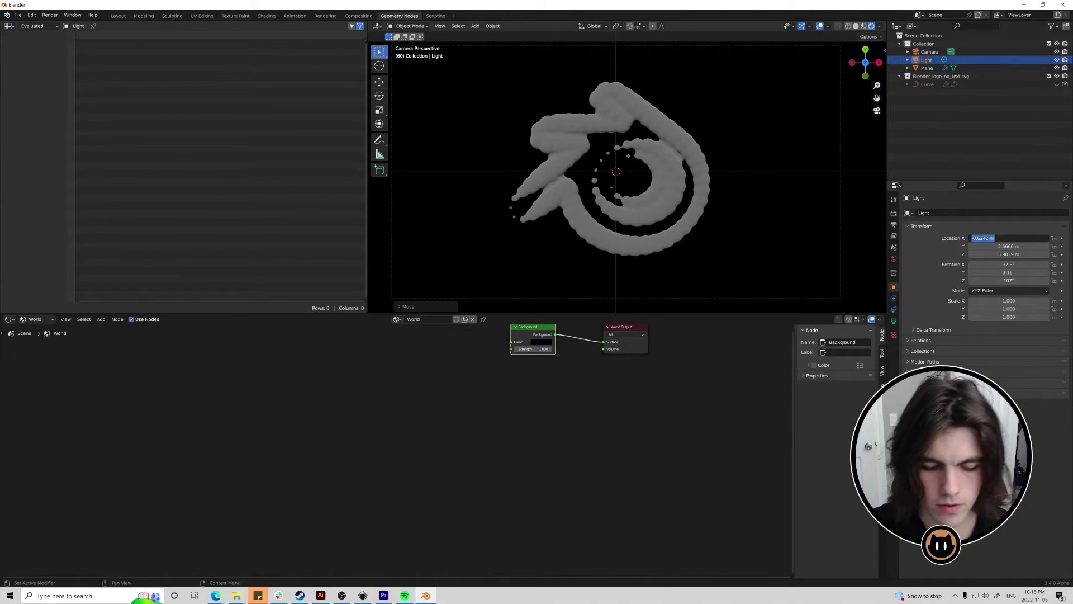
# Set the light's X, Y and Z location to 0 and its radius to 2.27 m.
pyautogui.write('0')
pyautogui.press('Tab')
pyautogui.write('0')
pyautogui.press('Tab')
pyautogui.write('00')
pyautogui.press('Return')
pyautogui.click(893, 320)
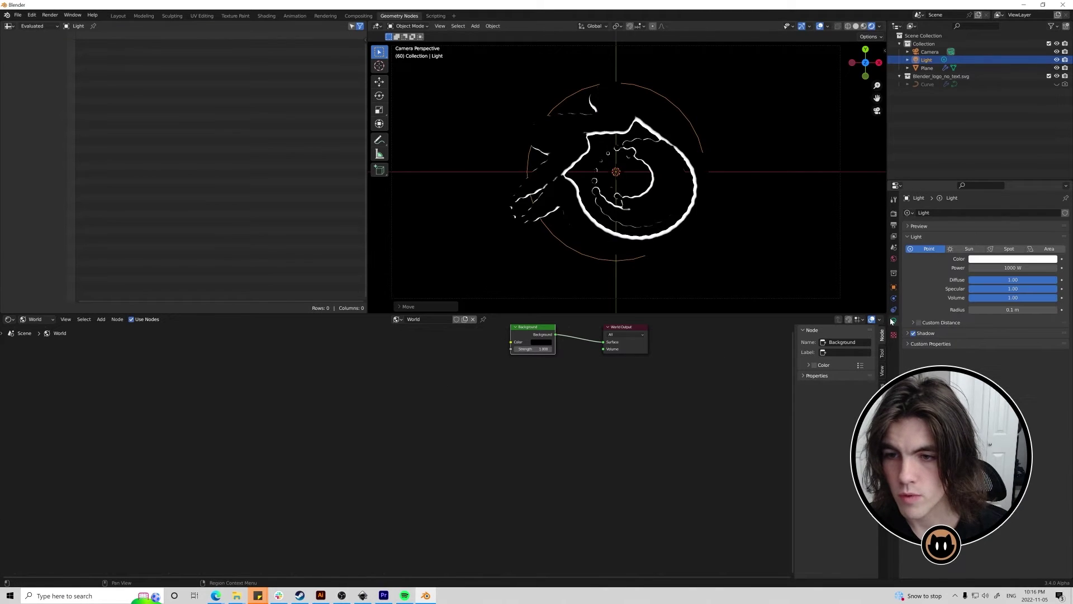
pyautogui.moveTo(1008, 309); pyautogui.dragTo(1063, 309)
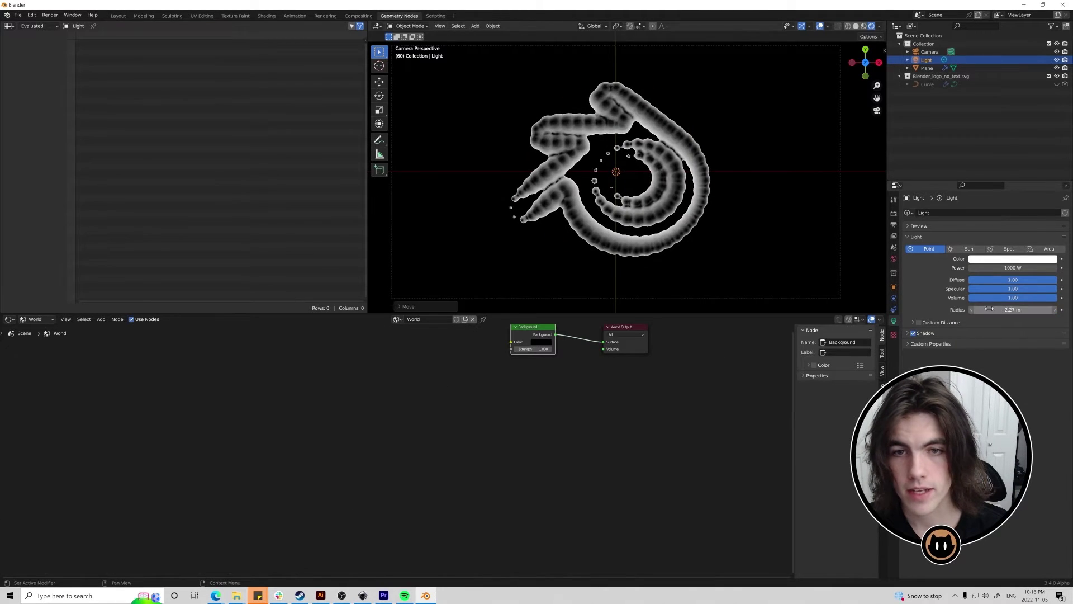
# Move the light along Z to the camera side of the logo, and offset it along Y and X to shade the spheres.
pyautogui.press('g')
pyautogui.press('z')
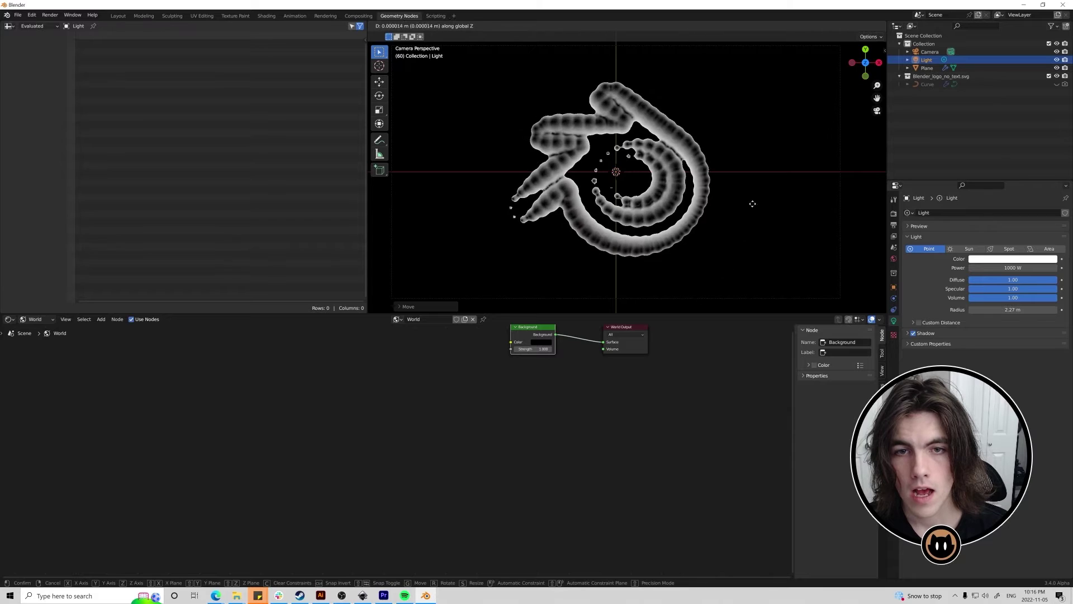
pyautogui.click(392, 291)
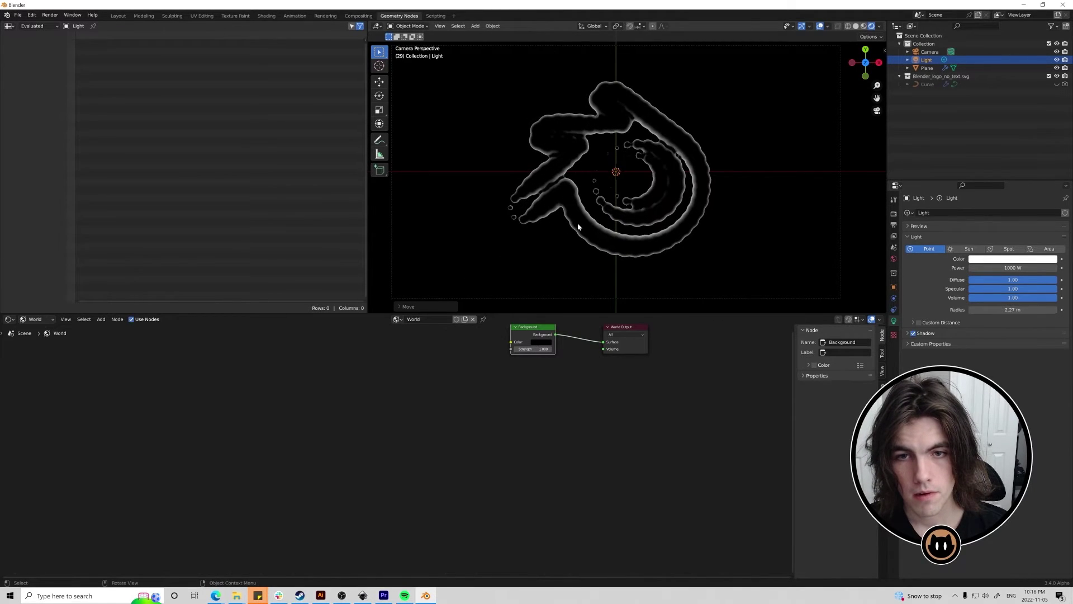
pyautogui.press('g')
pyautogui.press('z')
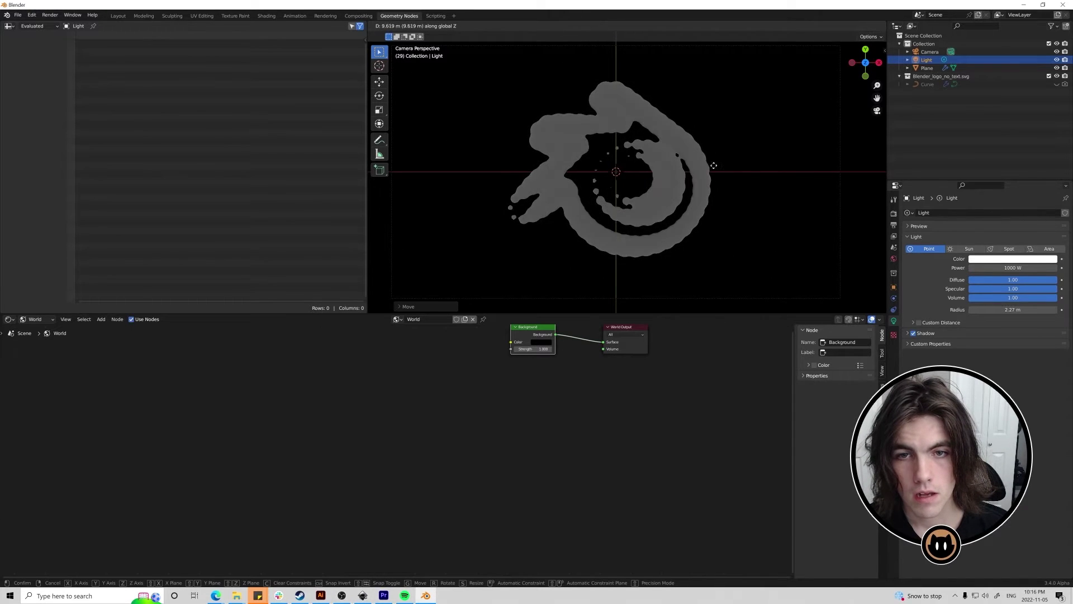
pyautogui.click(735, 238)
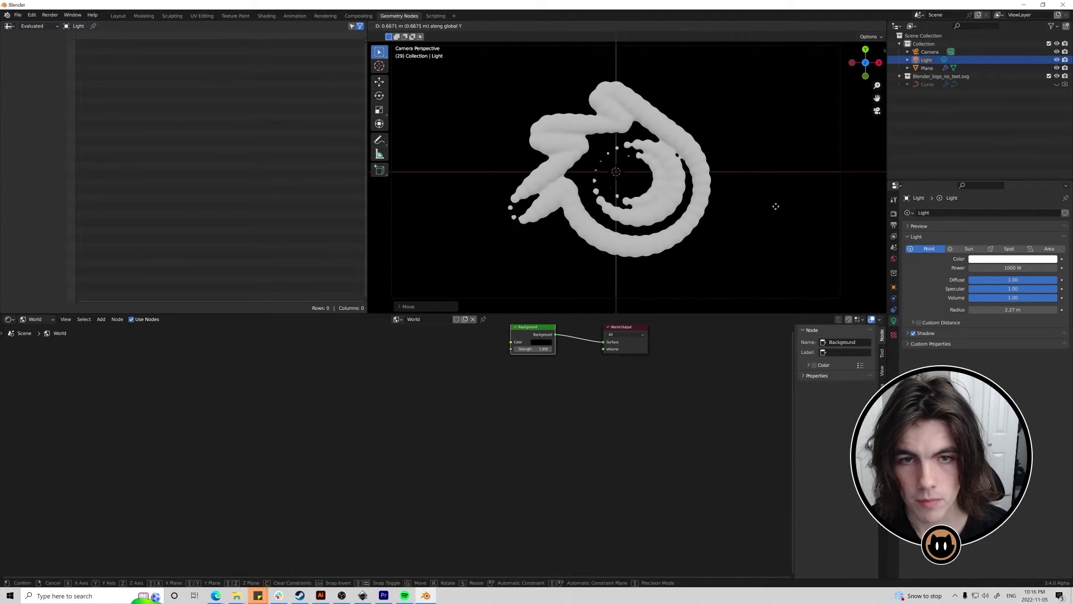
pyautogui.click(785, 149)
pyautogui.press('x')
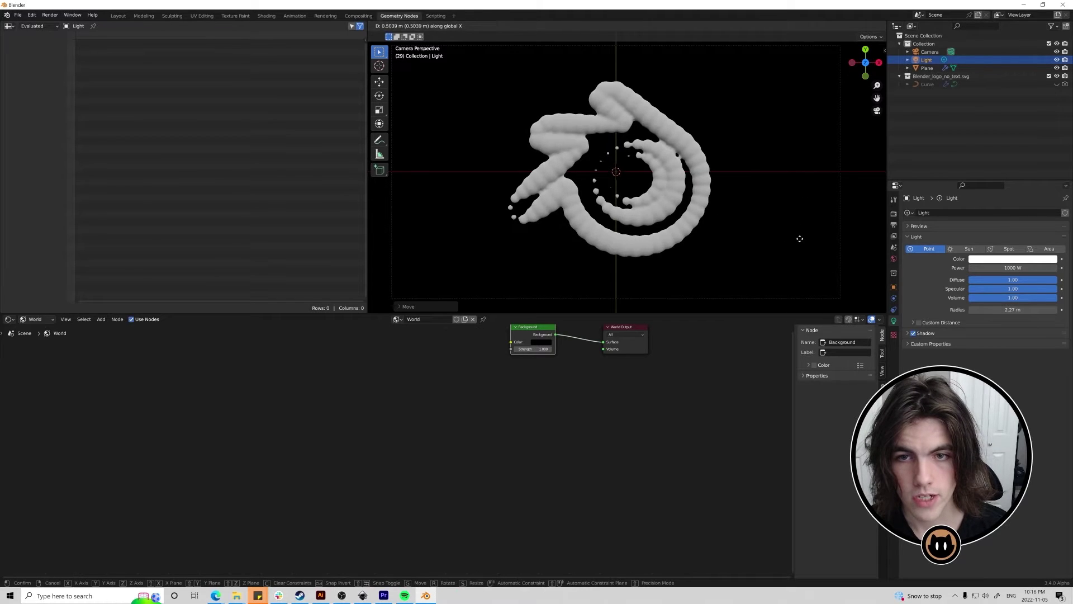
pyautogui.click(527, 242)
# Select the logo plane, show its object material nodes, and play the animation through the camera.
pyautogui.press('space')
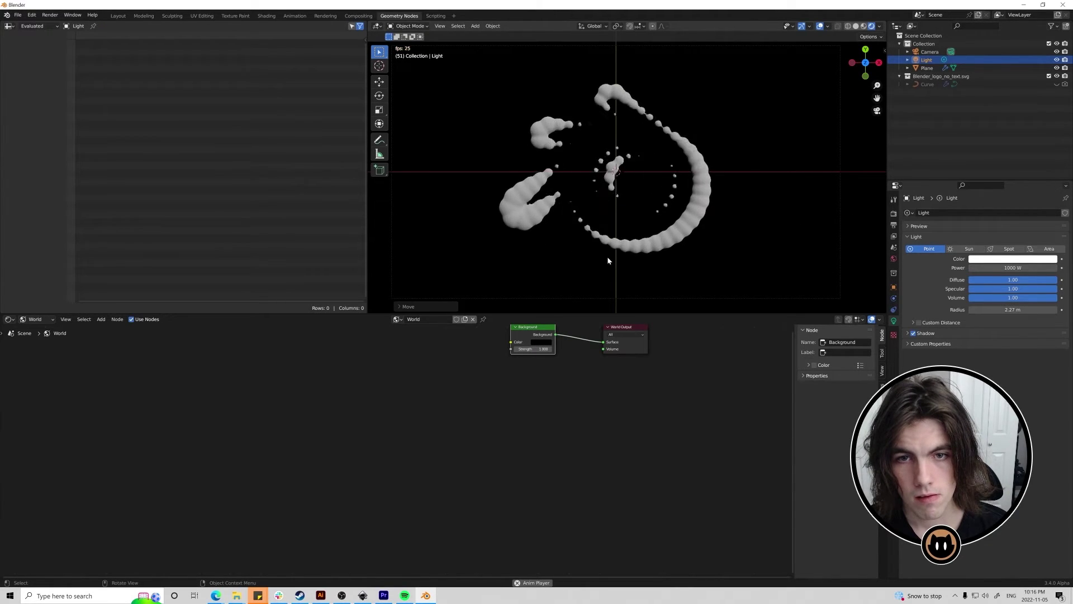
pyautogui.click(624, 211)
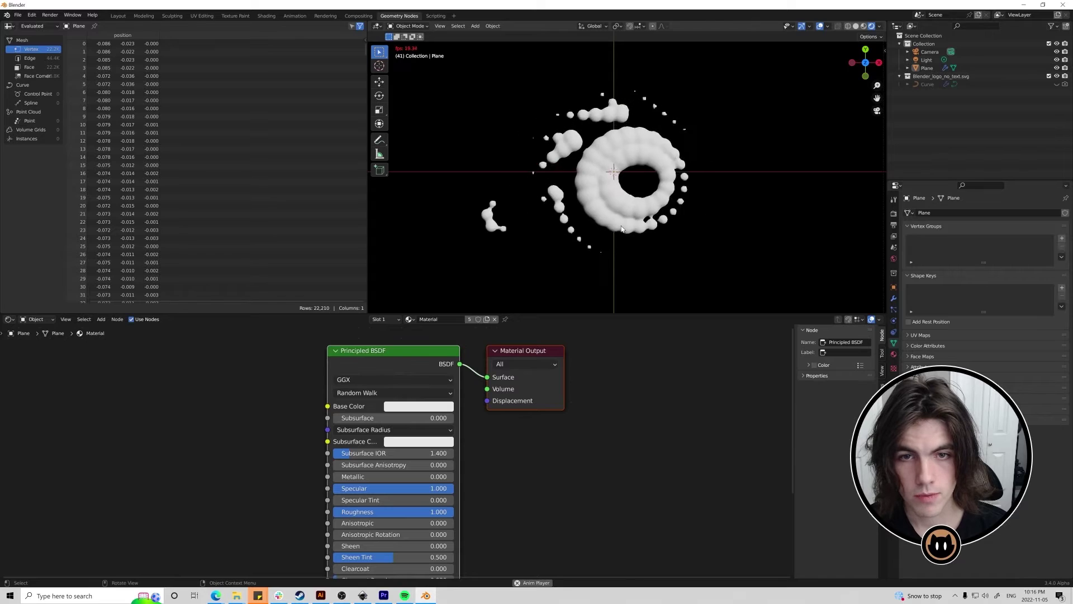
pyautogui.press('KP_0')
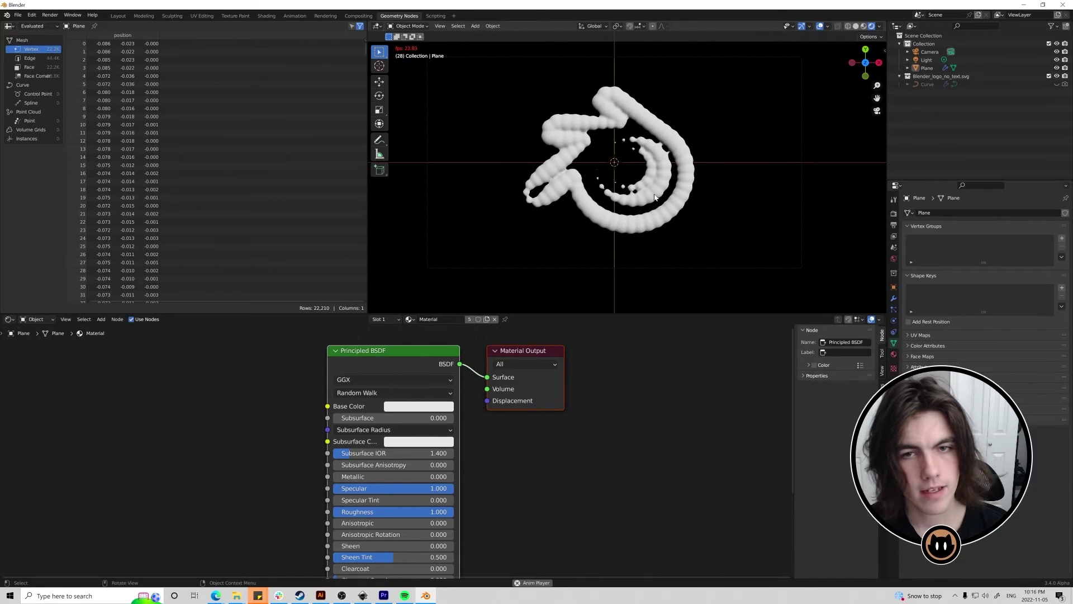
pyautogui.press('space')
pyautogui.press('space')
pyautogui.scroll(3, 693, 198)
pyautogui.press('space')
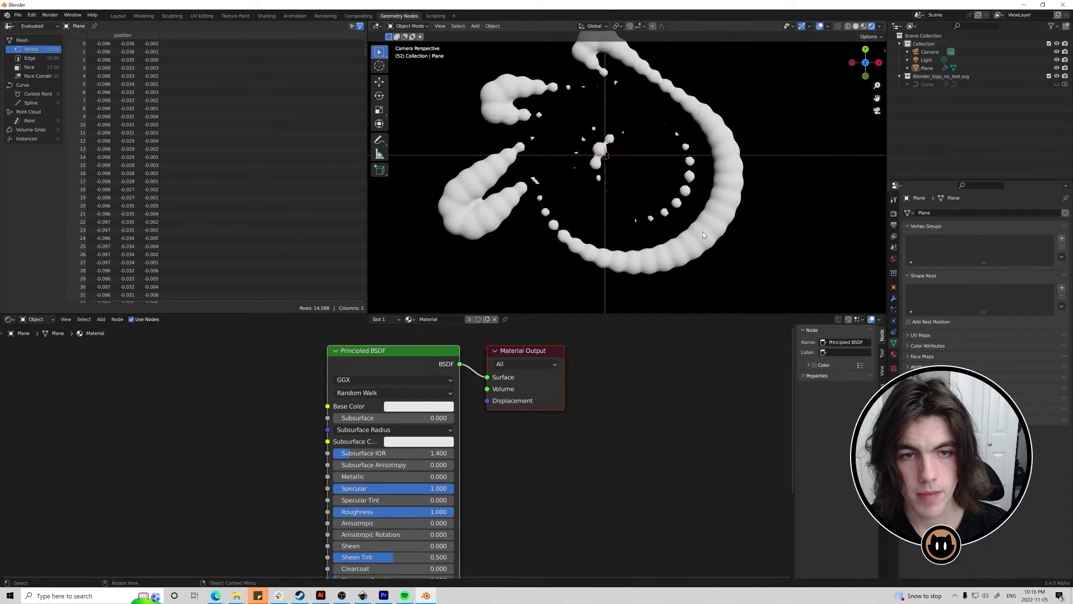
# Set the Base Color of the logo's Principled BSDF to orange and replay the animation.
pyautogui.click(703, 232)
pyautogui.scroll(5, 719, 202)
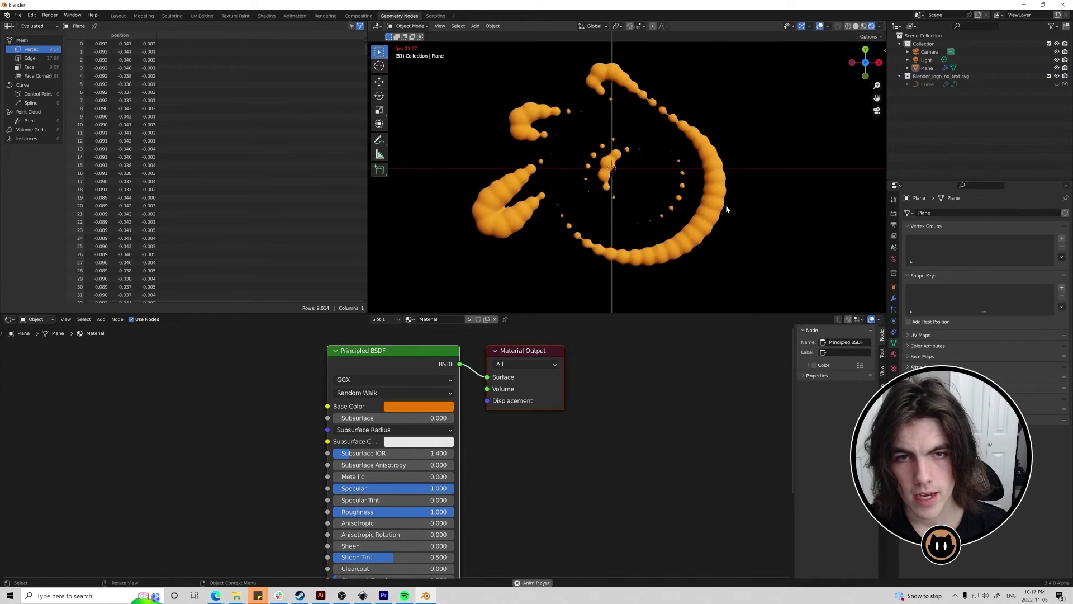
pyautogui.press('space')
pyautogui.press('space')
pyautogui.click(695, 222)
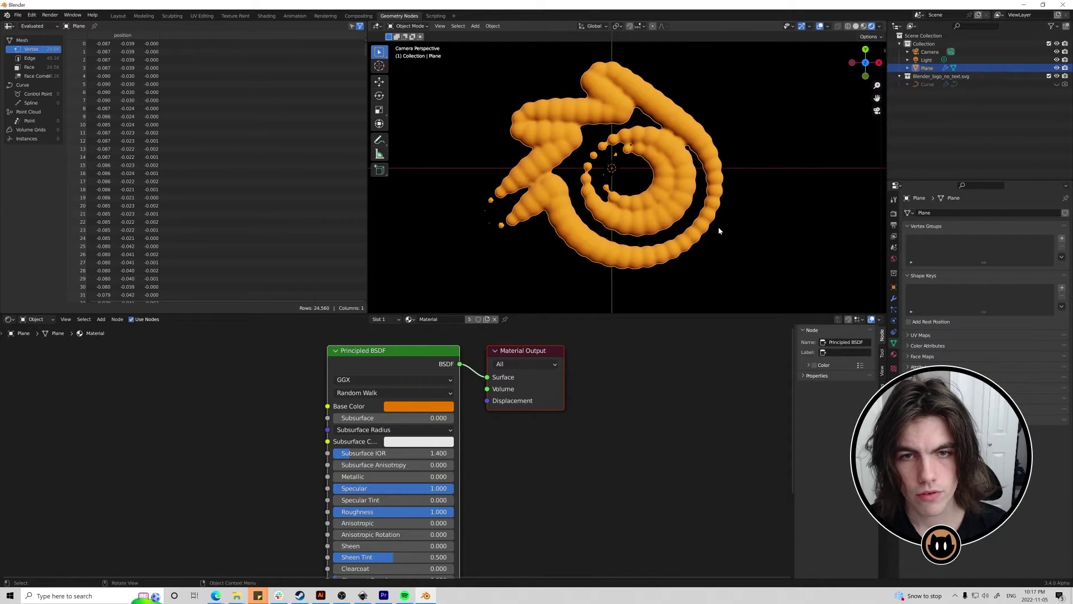
# Tilt the logo plane back around the global X axis and play the animation to check the angle.
pyautogui.scroll(-3, 721, 239)
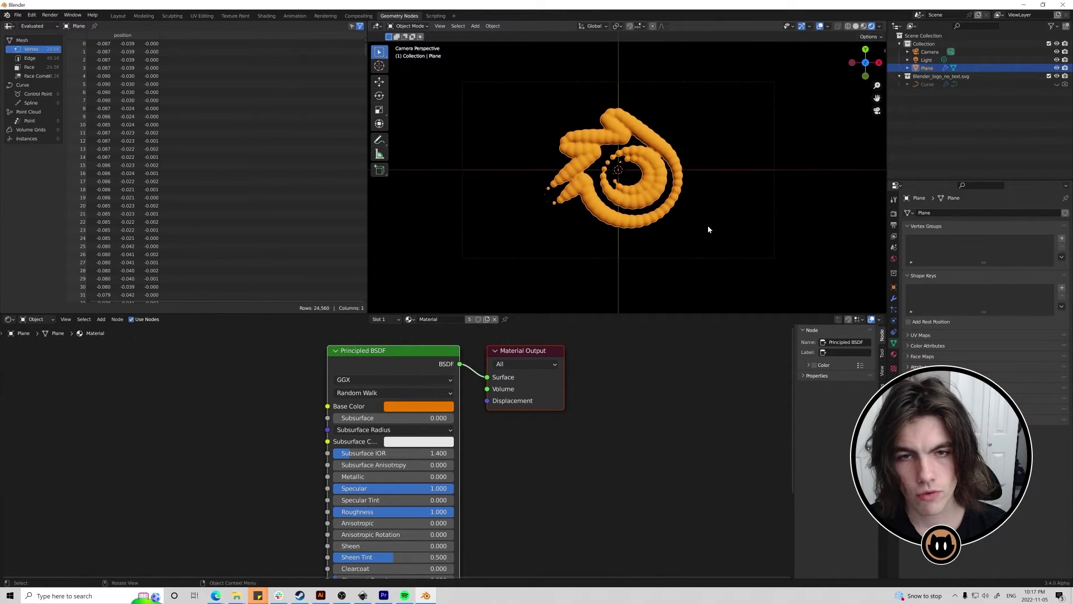
pyautogui.scroll(2, 704, 231)
pyautogui.press('r')
pyautogui.press('x')
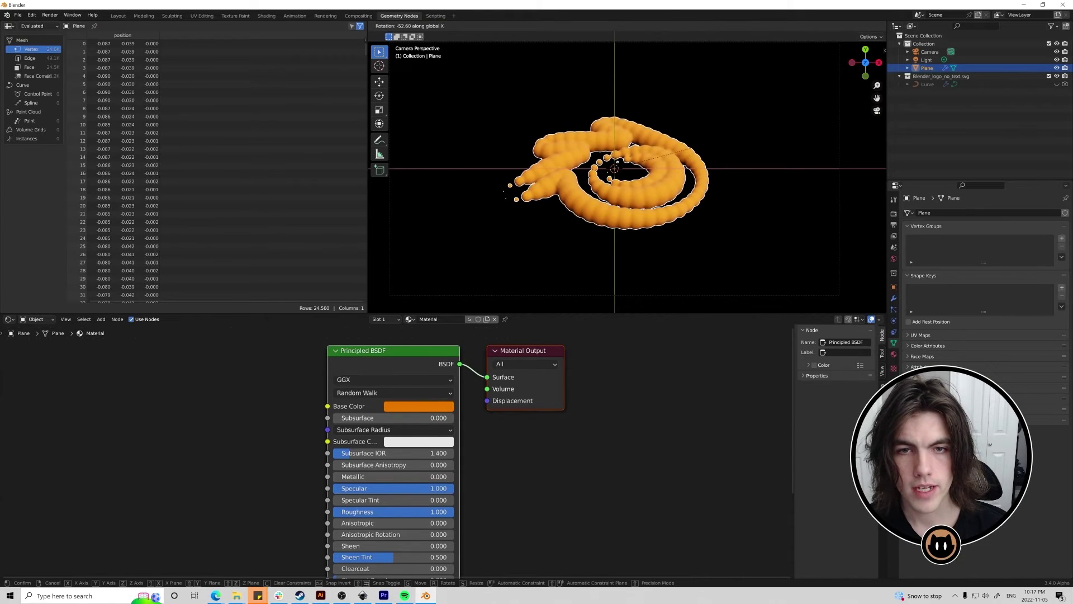
pyautogui.click(697, 188)
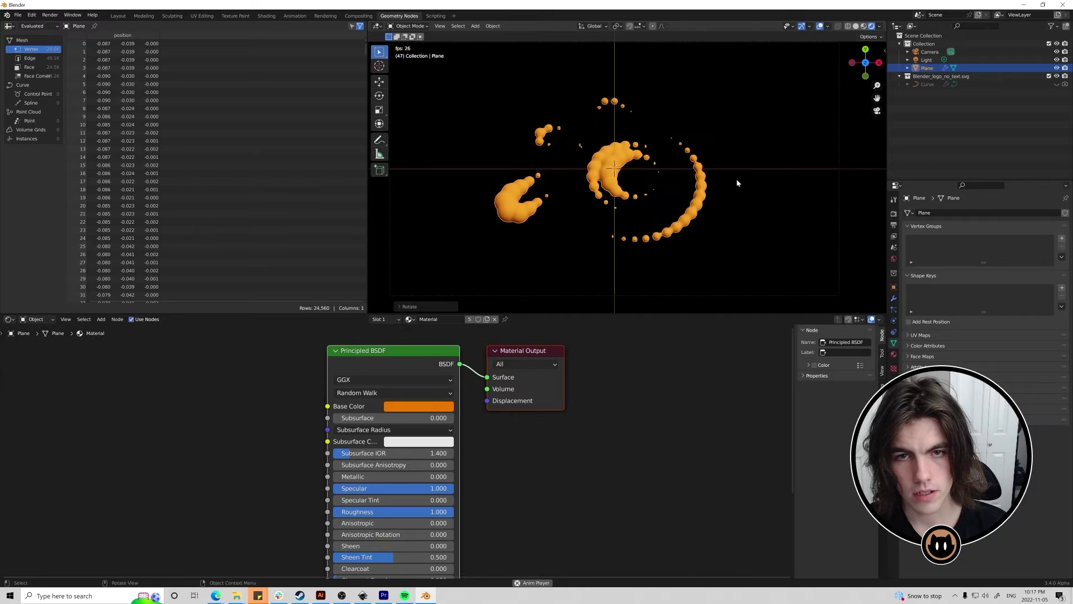
pyautogui.press('space')
# Enable Depth of Field on the camera and set its focus distance to about 0.52 m.
pyautogui.click(927, 84)
pyautogui.click(930, 52)
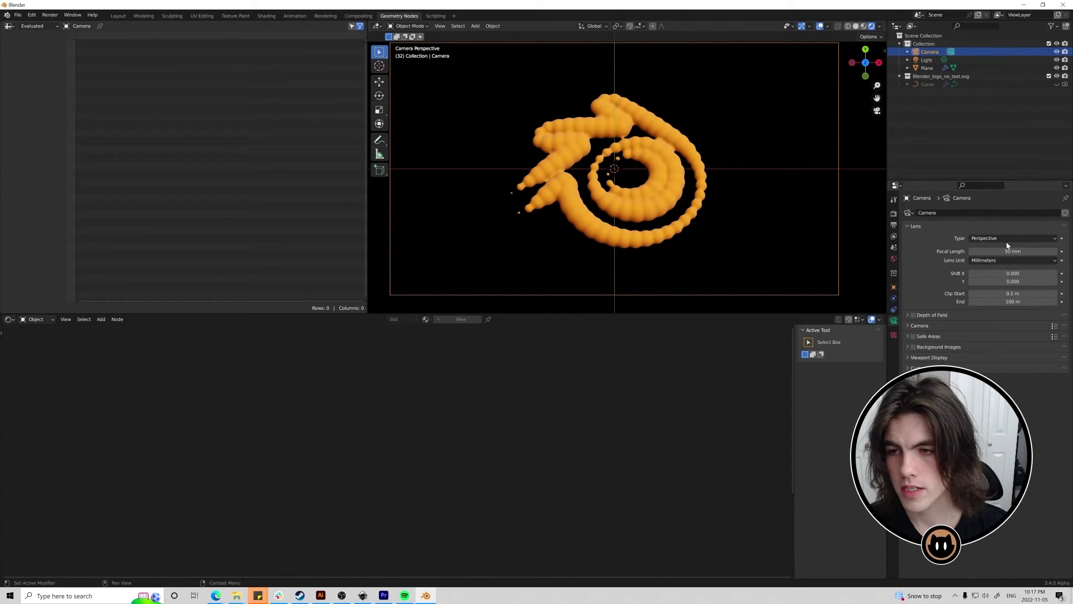
pyautogui.click(913, 315)
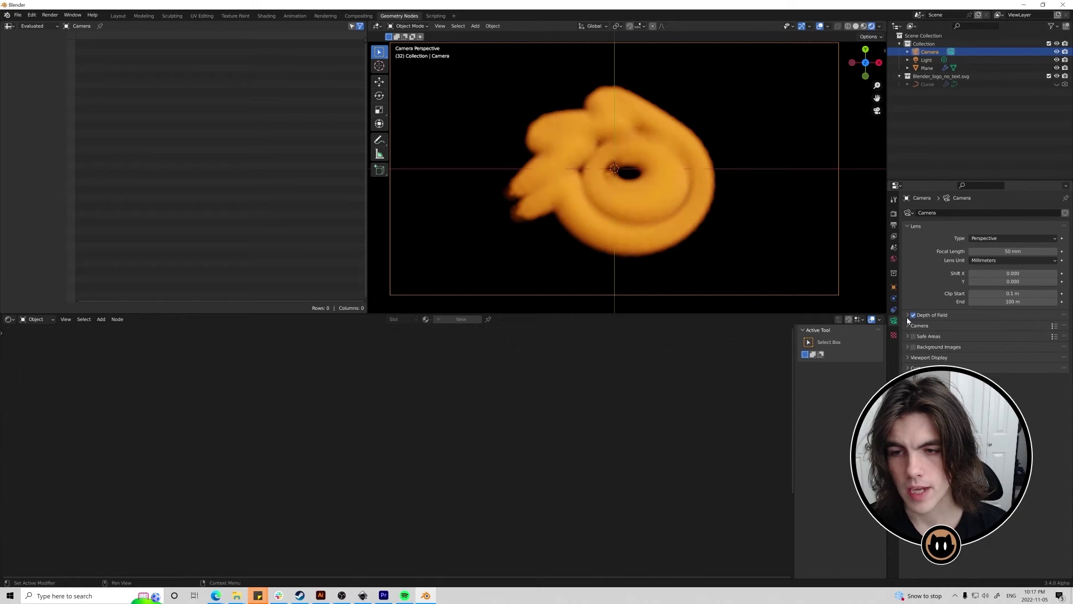
pyautogui.click(909, 314)
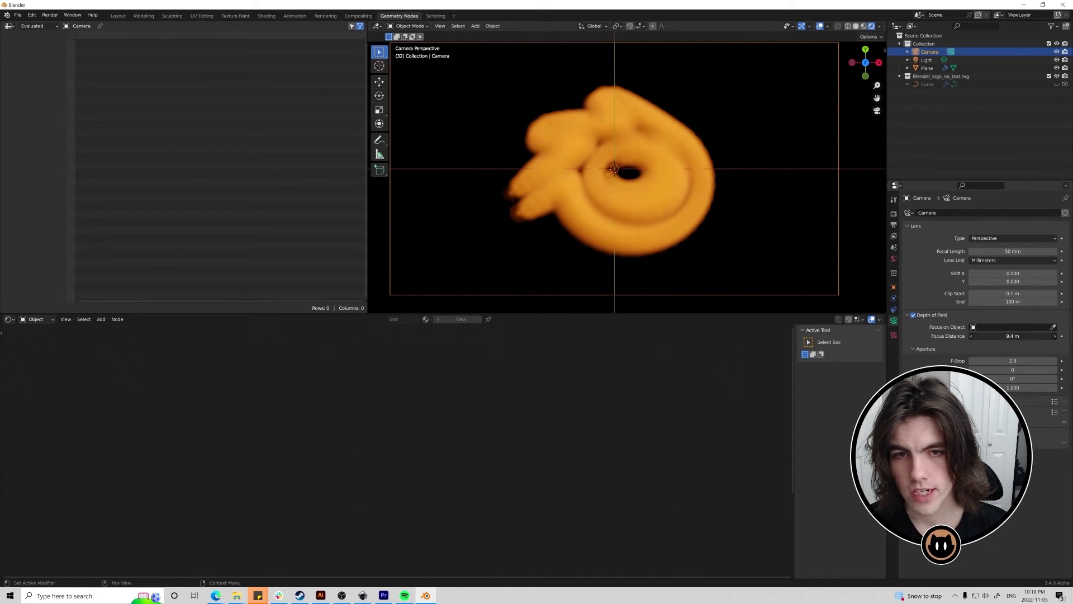
pyautogui.moveTo(1013, 336); pyautogui.dragTo(956, 336)
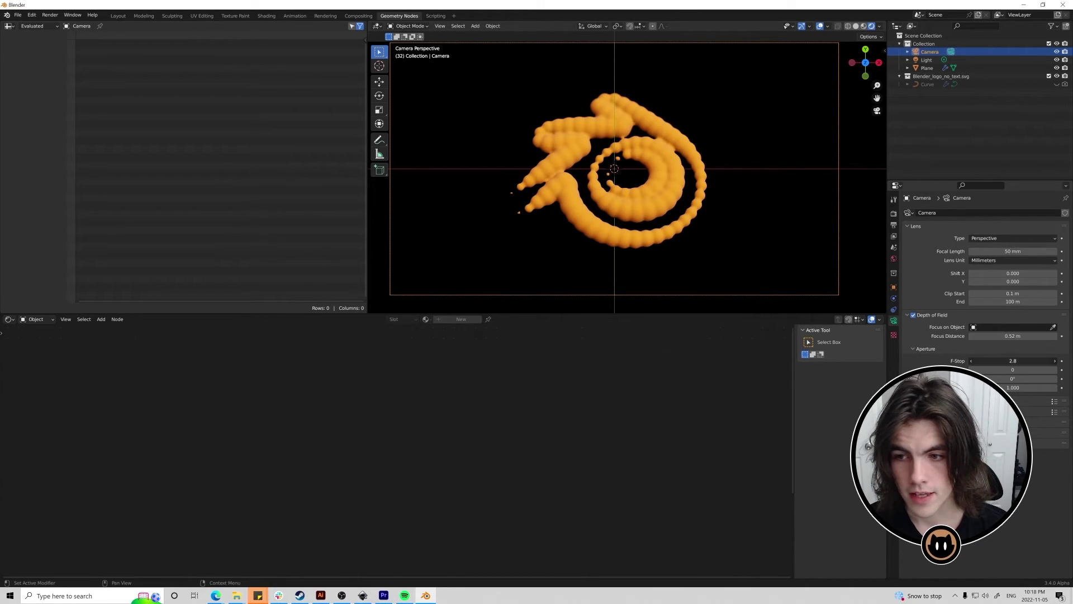
# Try F-Stop values of 1.4 and 0.5 for the camera's depth of field while playing the animation.
pyautogui.write('1.4')
pyautogui.press('Return')
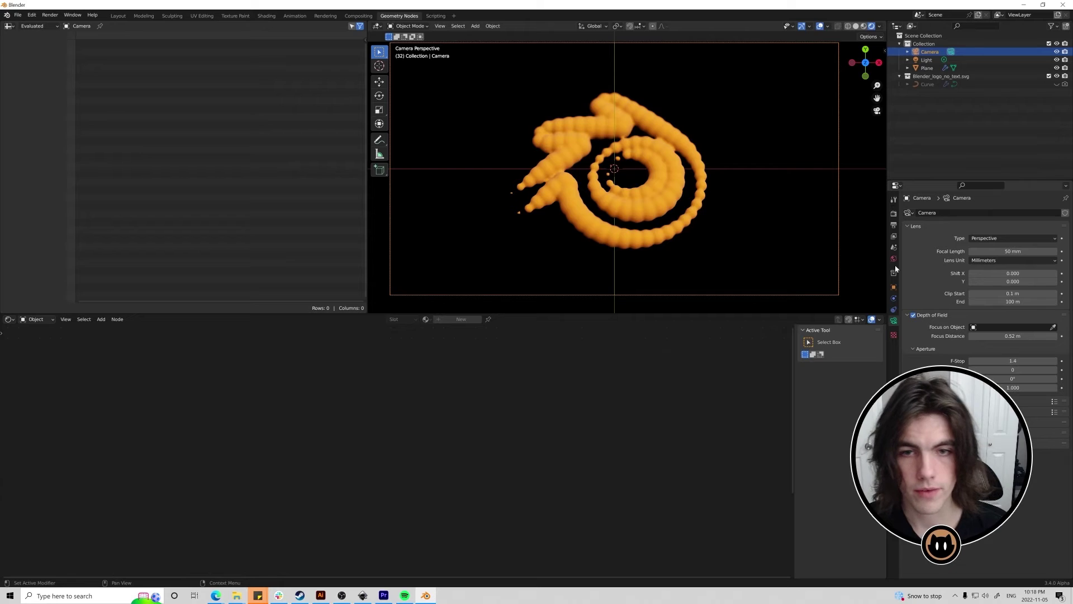
pyautogui.press('space')
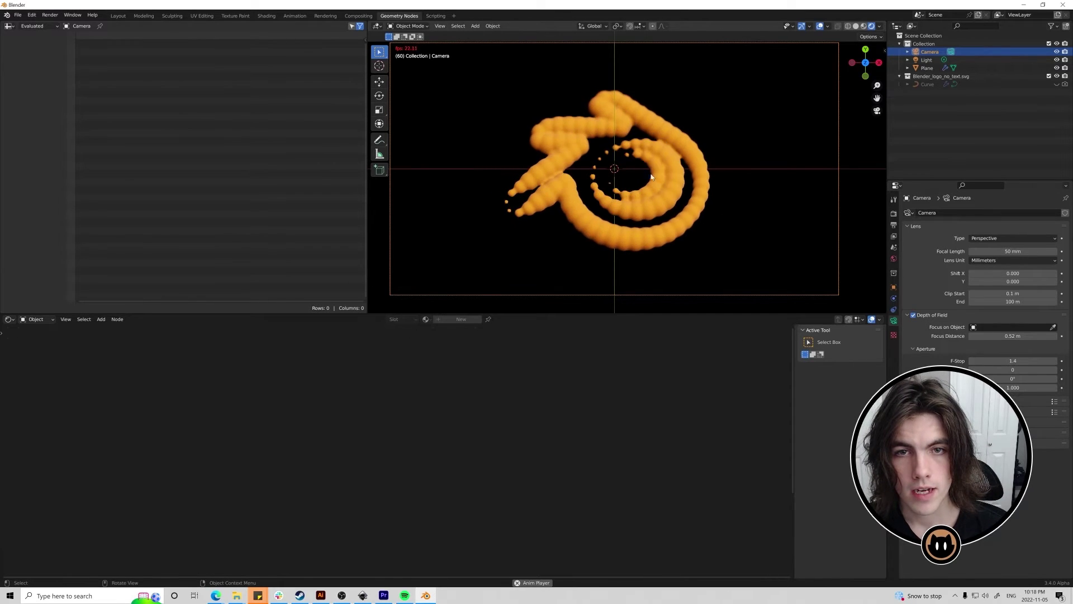
pyautogui.moveTo(1013, 361); pyautogui.dragTo(1007, 361)
pyautogui.press('space')
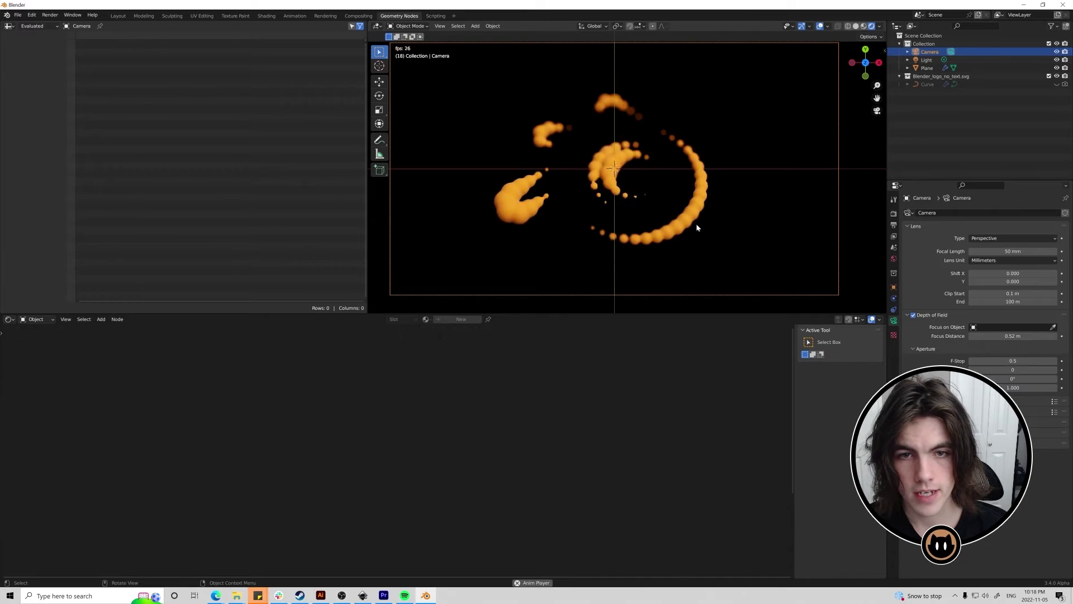
# Examine the depth-of-field blur and smoothness of the merged spheres up close at different frames, and check the plane's modifiers.
pyautogui.scroll(4, 697, 224)
pyautogui.press('space')
pyautogui.click(697, 219)
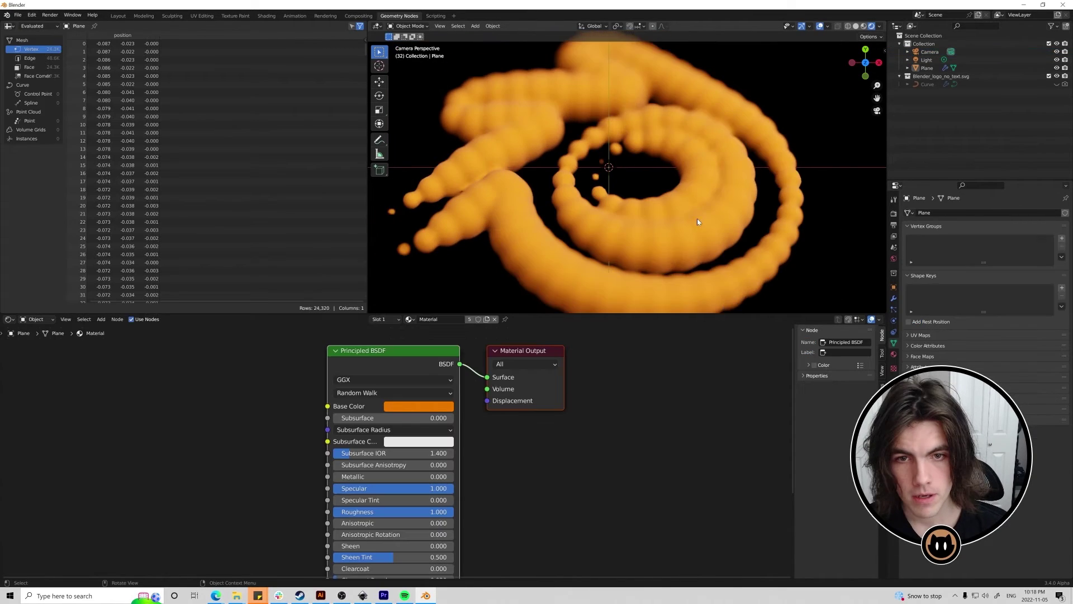
pyautogui.keyDown('shift'); pyautogui.moveTo(696, 219); pyautogui.dragTo(691, 195, button='middle'); pyautogui.keyUp('shift')
pyautogui.press('space')
pyautogui.press('space')
pyautogui.scroll(2, 599, 213)
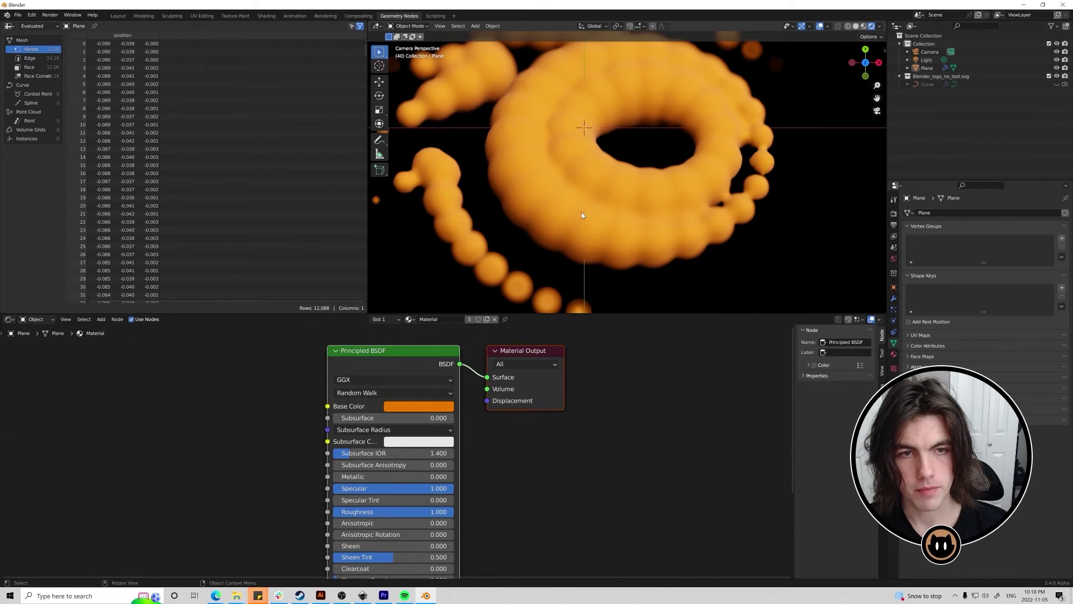
pyautogui.scroll(-2, 581, 212)
pyautogui.keyDown('shift'); pyautogui.moveTo(555, 211); pyautogui.dragTo(601, 193, button='middle'); pyautogui.keyUp('shift')
pyautogui.click(602, 193)
pyautogui.scroll(2, 728, 180)
pyautogui.keyDown('shift'); pyautogui.moveTo(729, 180); pyautogui.dragTo(587, 185, button='middle'); pyautogui.keyUp('shift')
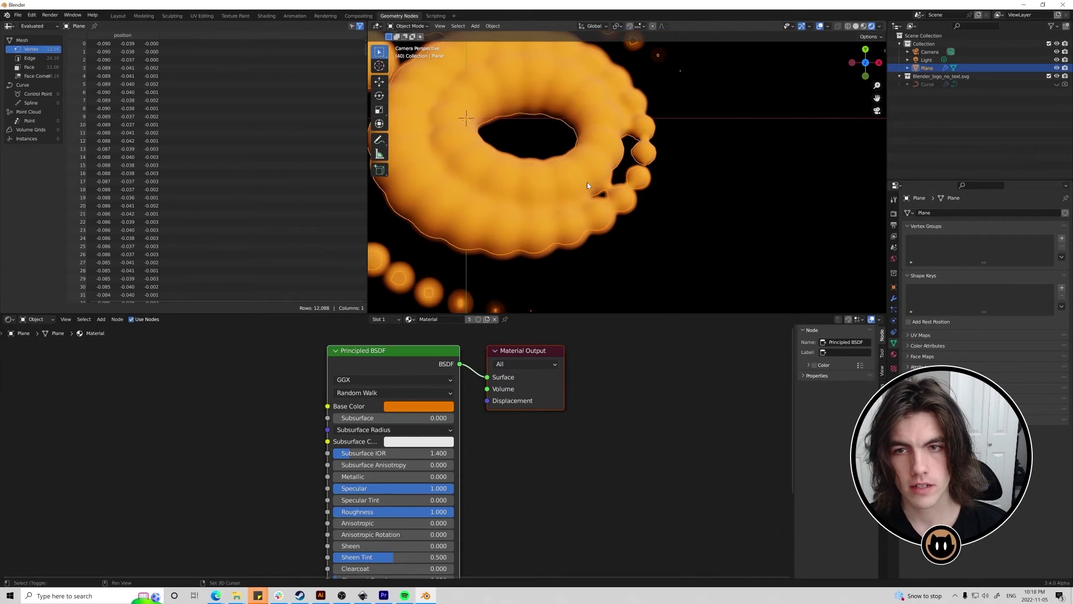
pyautogui.scroll(2, 687, 192)
pyautogui.click(893, 298)
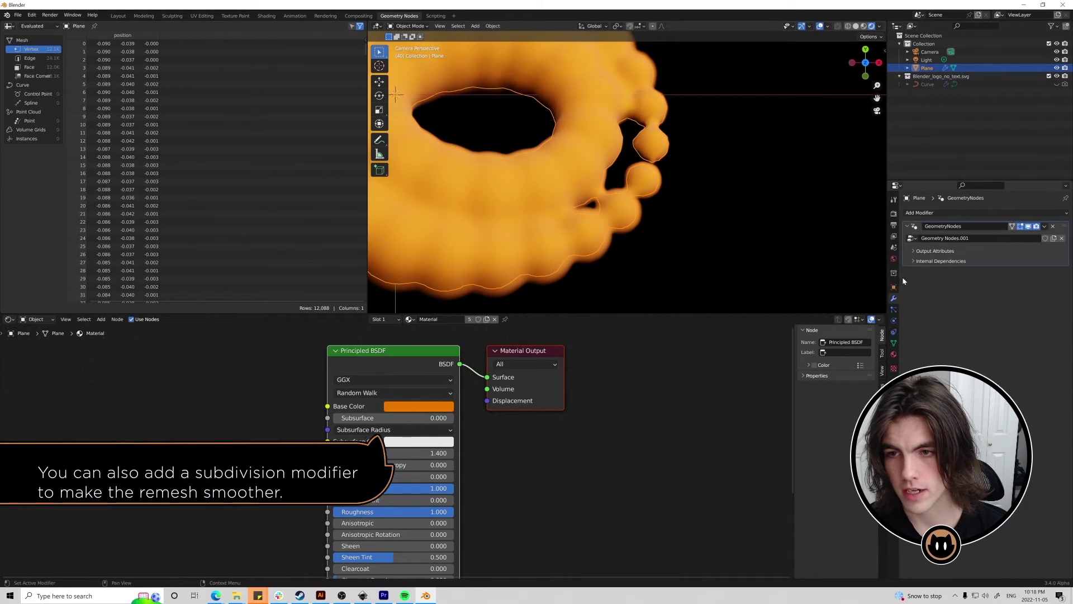
pyautogui.click(928, 85)
pyautogui.click(928, 52)
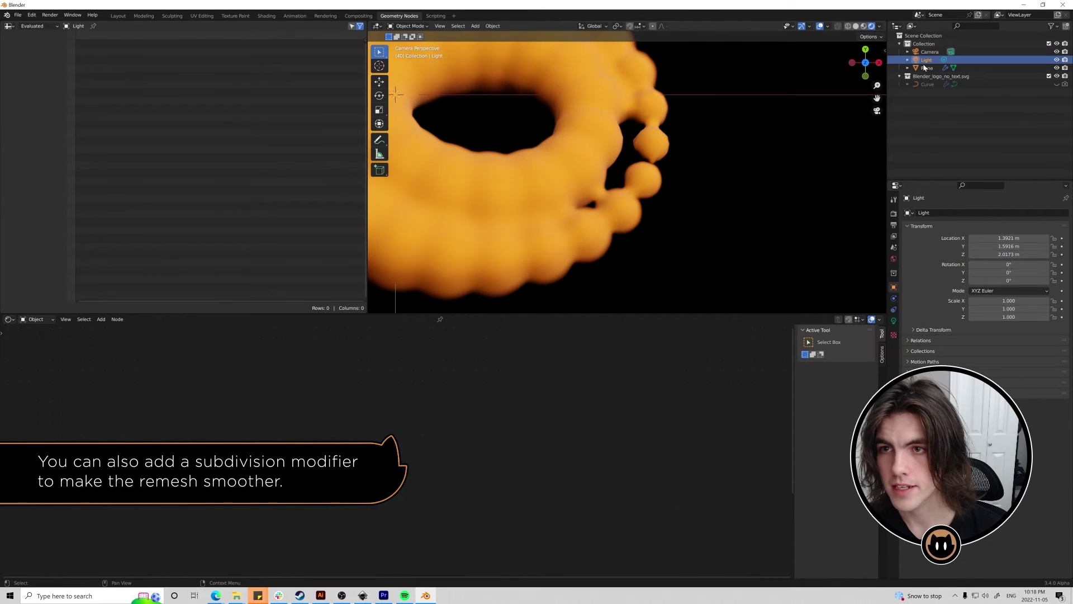
# Select the logo plane and set its Principled BSDF Metallic to 1.0, Roughness to 0 and Specular to 0.
pyautogui.click(920, 85)
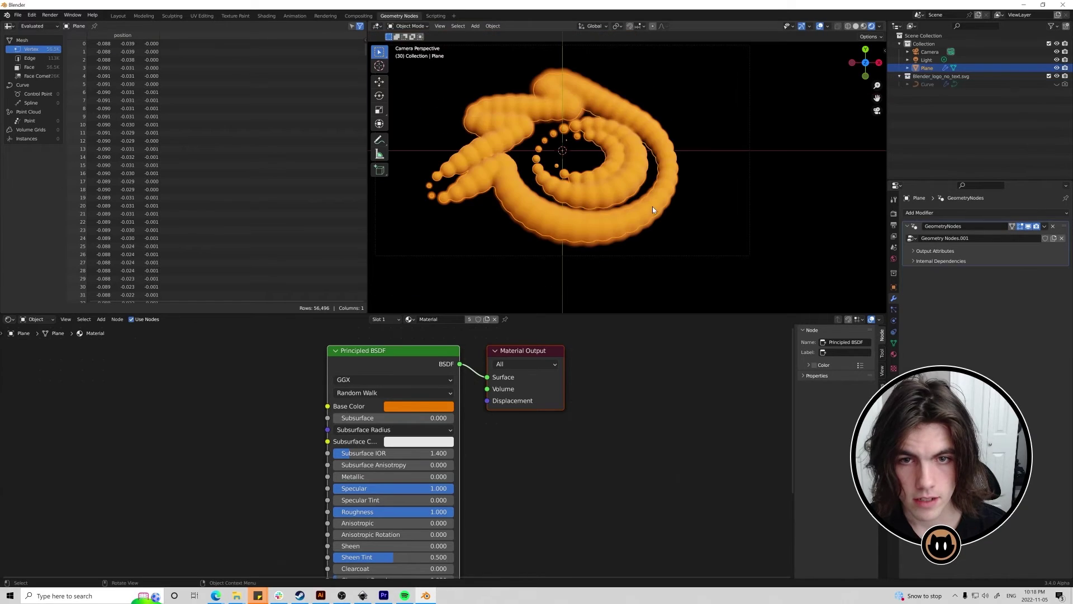
pyautogui.moveTo(357, 476); pyautogui.dragTo(450, 476)
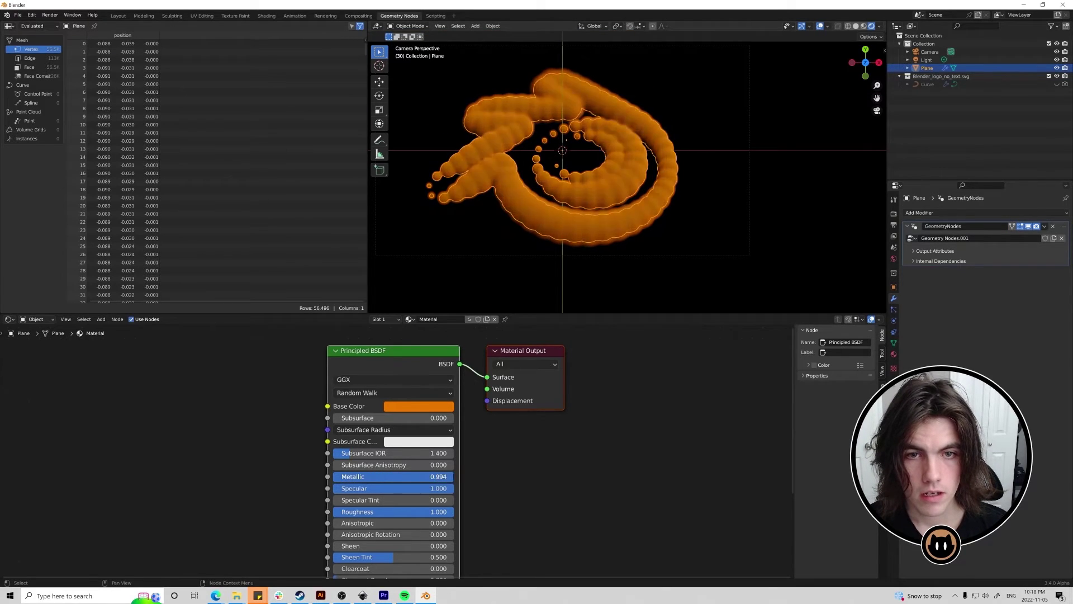
pyautogui.moveTo(413, 511); pyautogui.dragTo(355, 511)
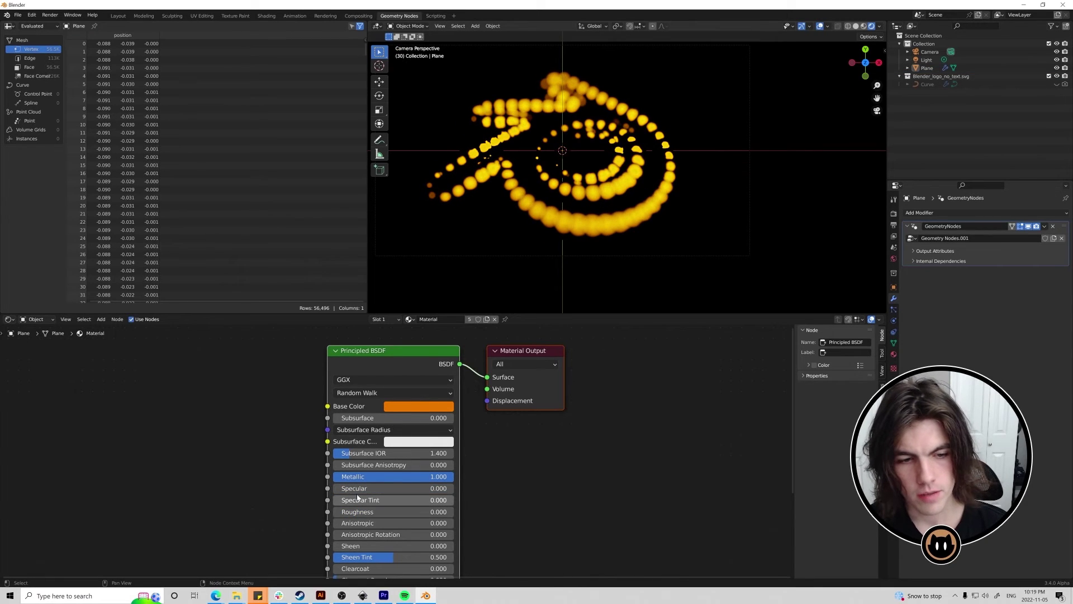
pyautogui.moveTo(371, 490); pyautogui.dragTo(347, 490)
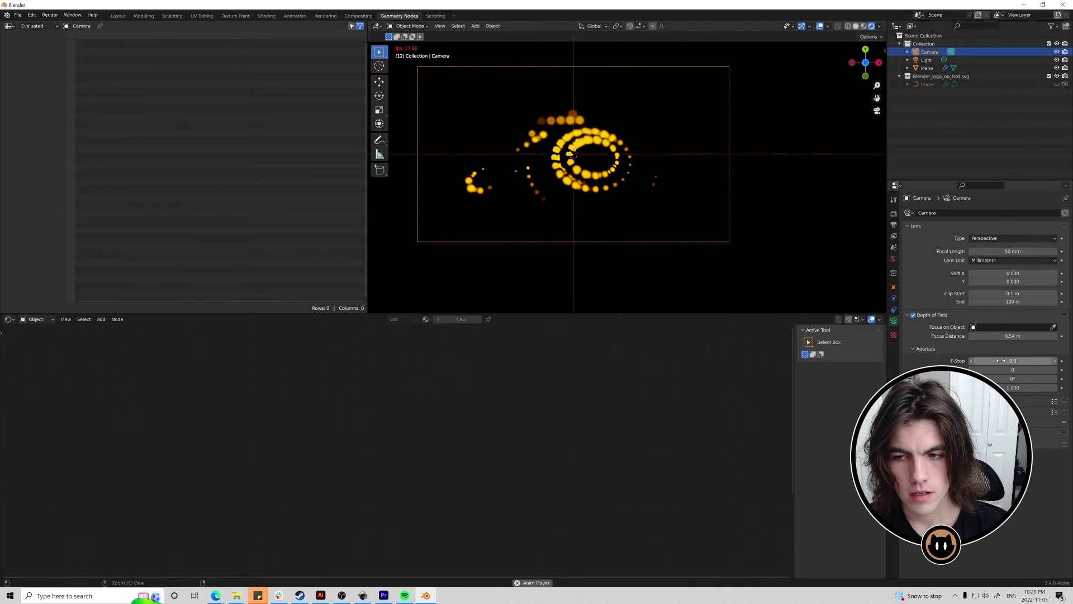
# Set the camera's depth-of-field F-Stop to 1.0.
pyautogui.click(1001, 360)
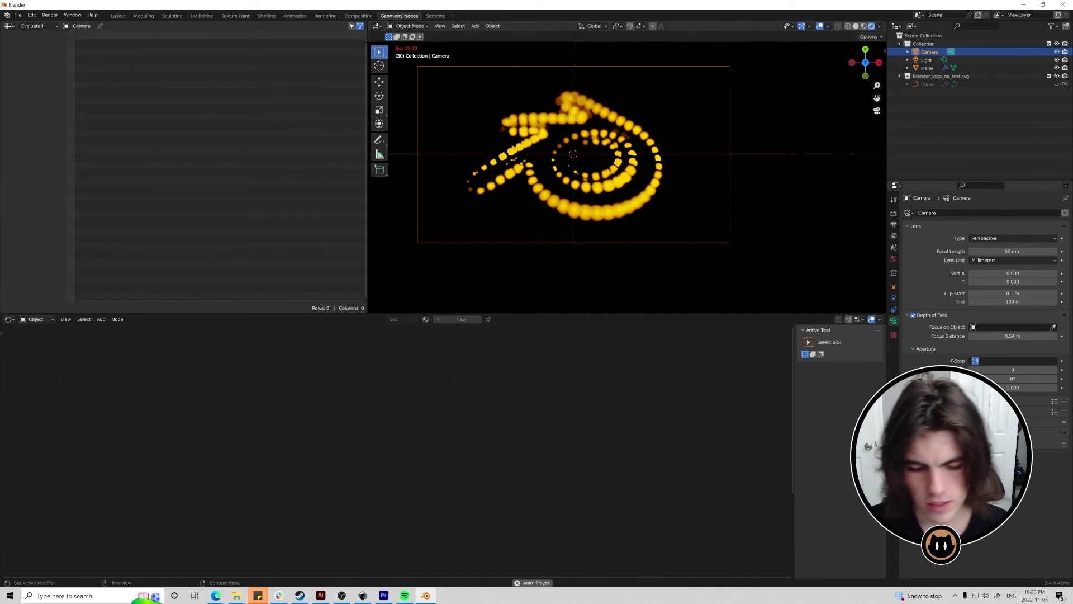
pyautogui.write('1')
pyautogui.press('Return')
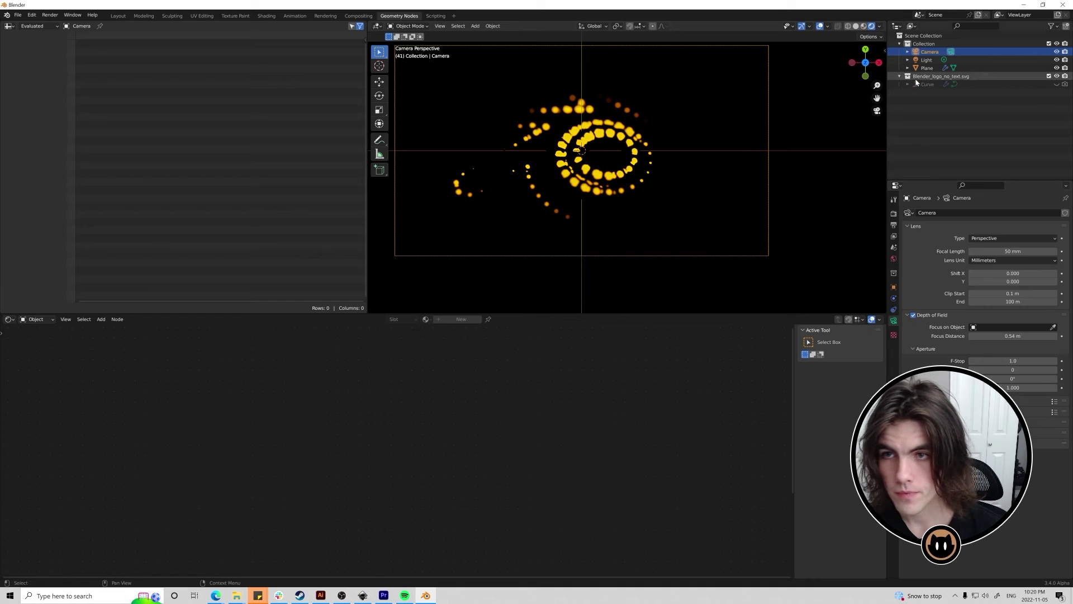
# Move the point light down along Z and along X for rim lighting on the logo, checking it in playback.
pyautogui.click(926, 60)
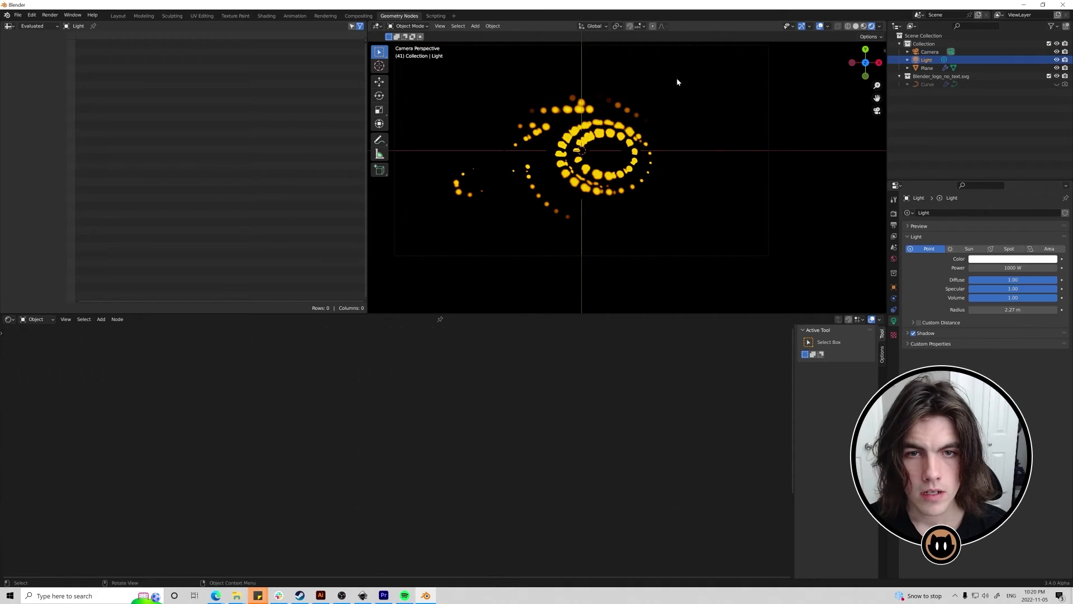
pyautogui.press('g')
pyautogui.press('z')
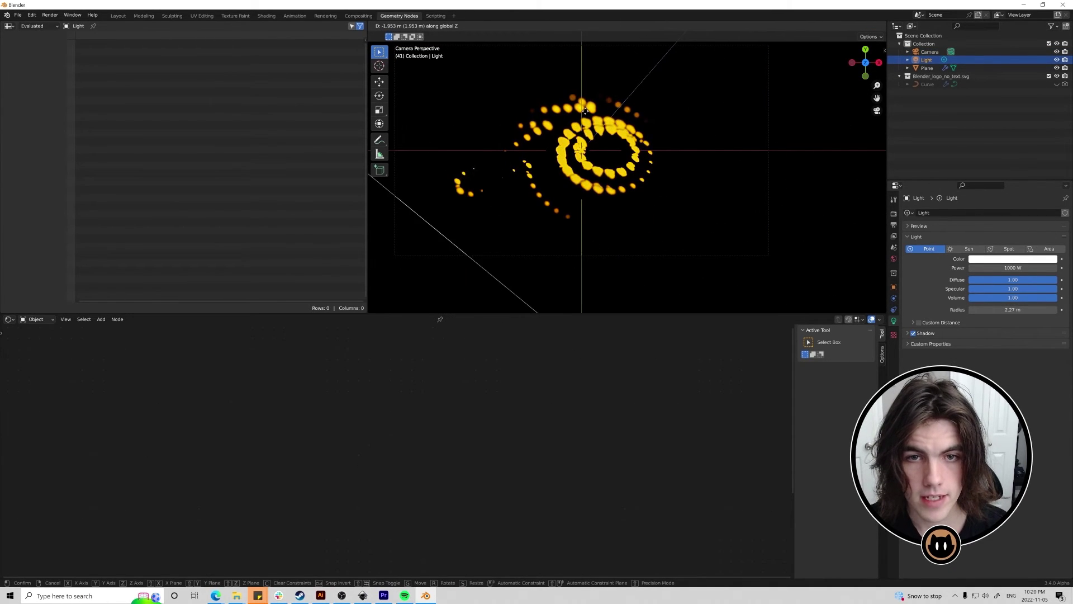
pyautogui.click(565, 177)
pyautogui.press('space')
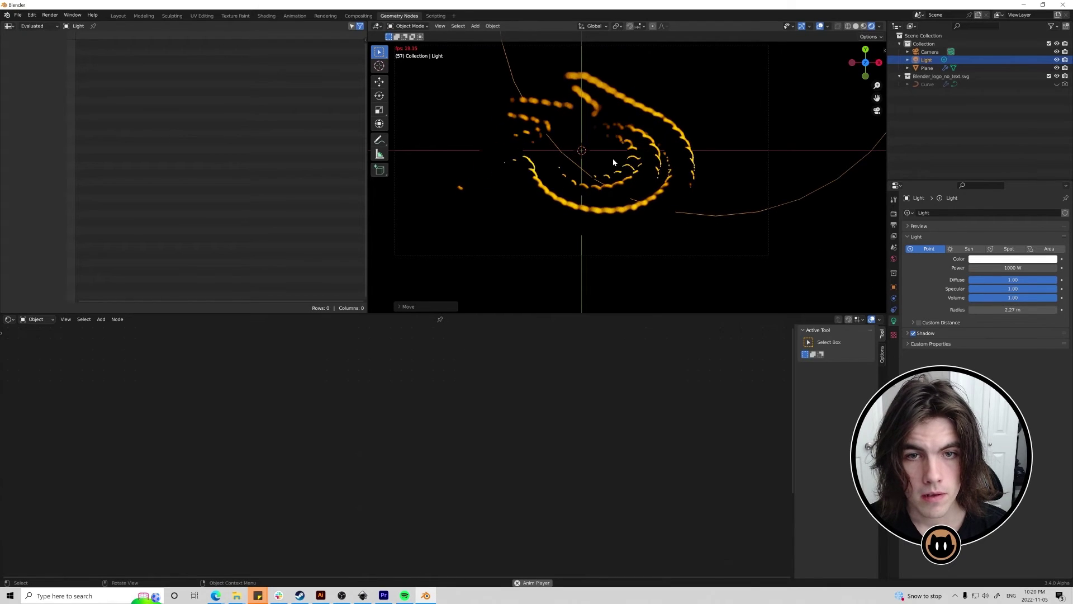
pyautogui.scroll(-3, 612, 159)
pyautogui.press('g')
pyautogui.press('x')
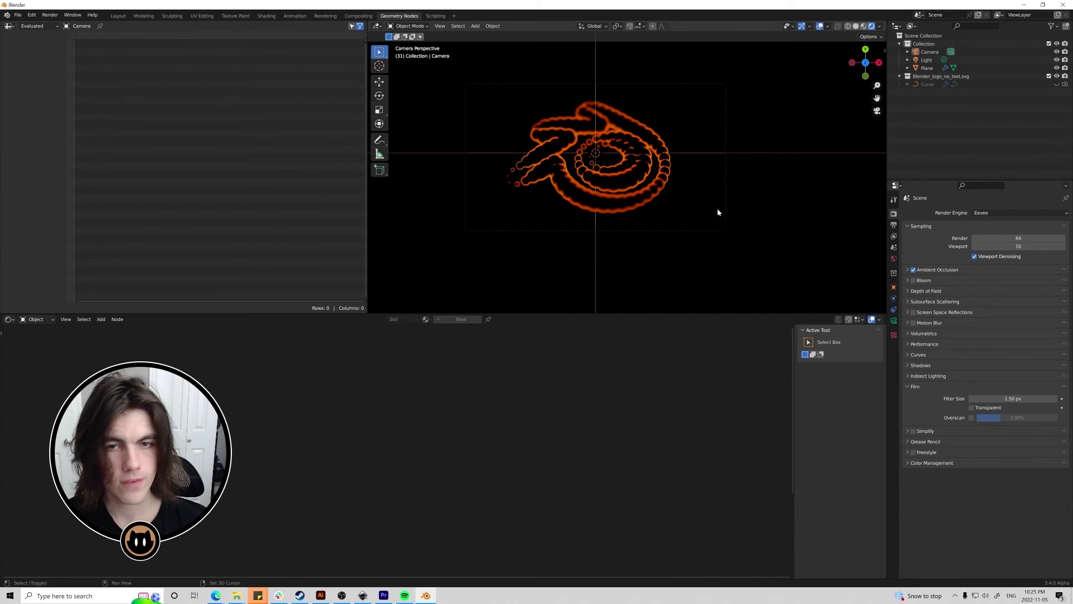
pyautogui.click(912, 386)
pyautogui.click(915, 387)
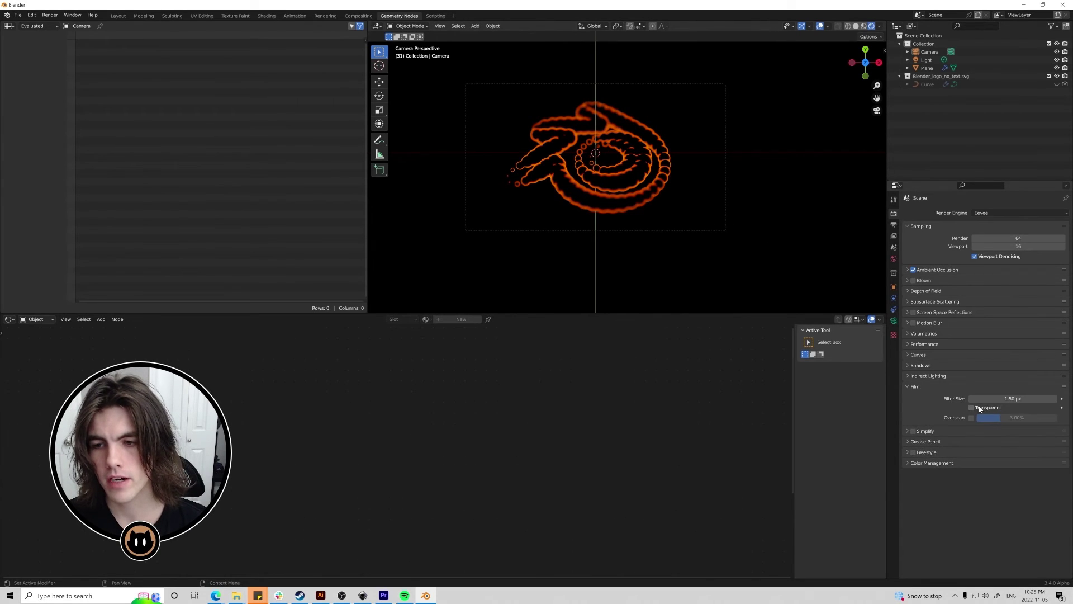
pyautogui.click(979, 408)
pyautogui.click(979, 408)
# Set the render output format to PNG with RGBA color, 8-bit color depth and 0% compression.
pyautogui.hotkey('ctrl', 'Tab')
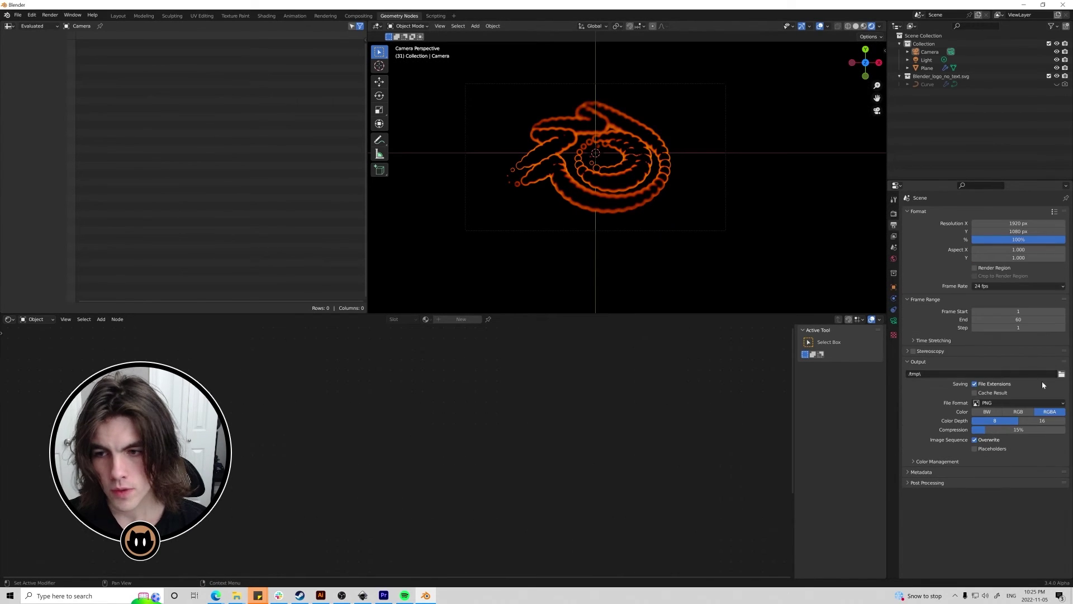
pyautogui.click(1047, 405)
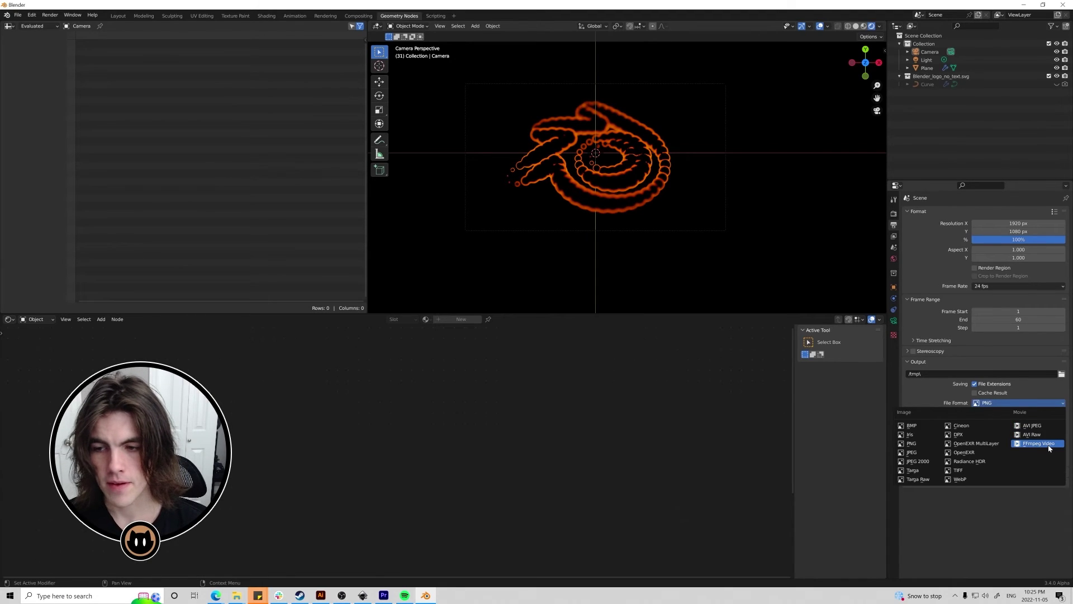
pyautogui.click(1049, 444)
pyautogui.click(1016, 403)
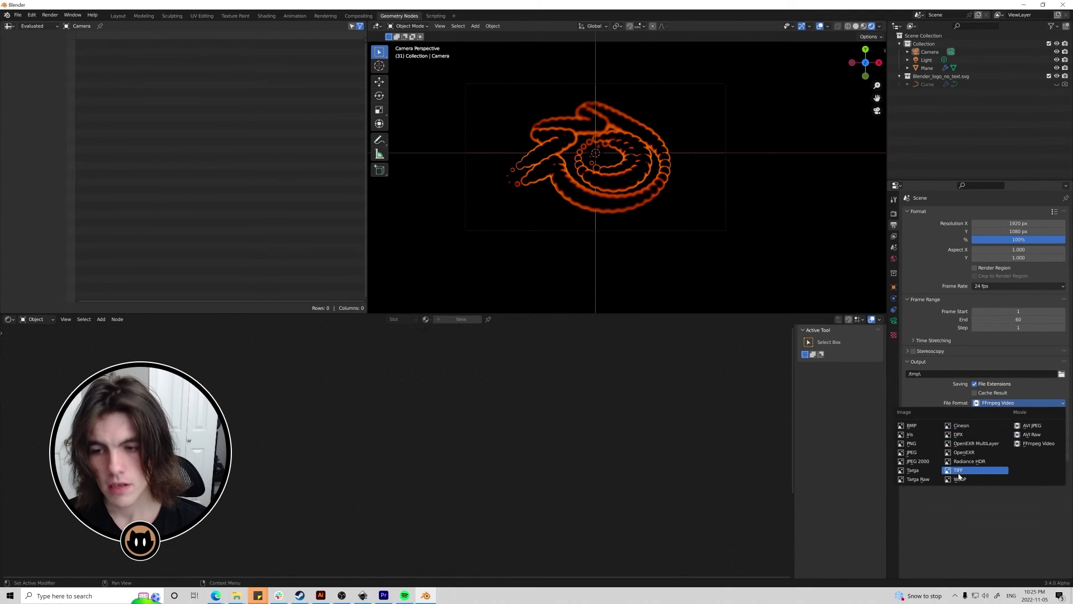
pyautogui.click(932, 446)
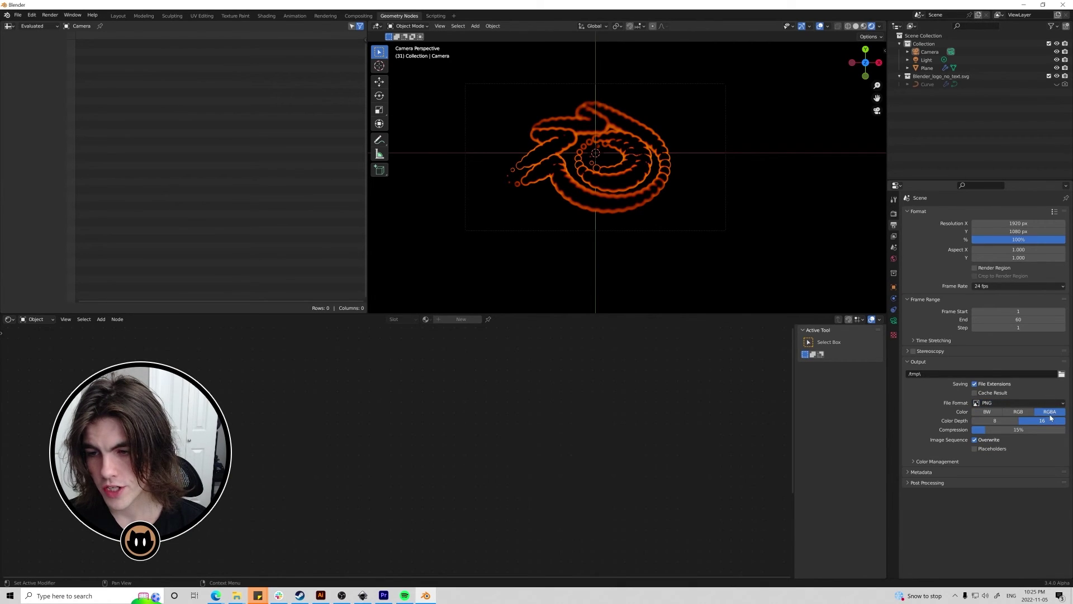
pyautogui.click(999, 423)
pyautogui.moveTo(997, 429); pyautogui.dragTo(948, 430)
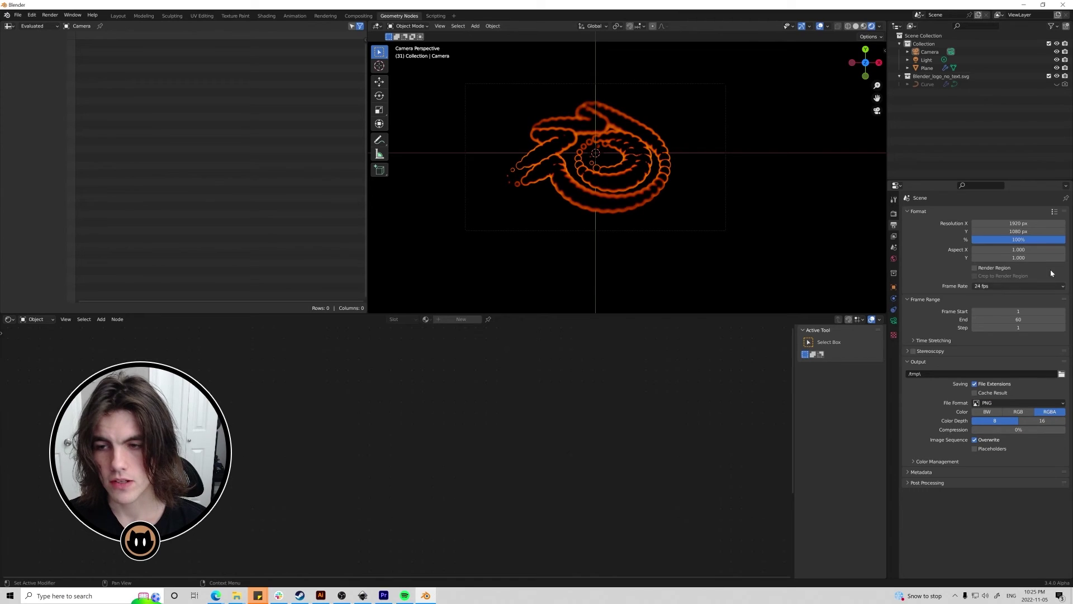
# Check the frame rate choices, the output path, and the view layer's render passes.
pyautogui.click(989, 286)
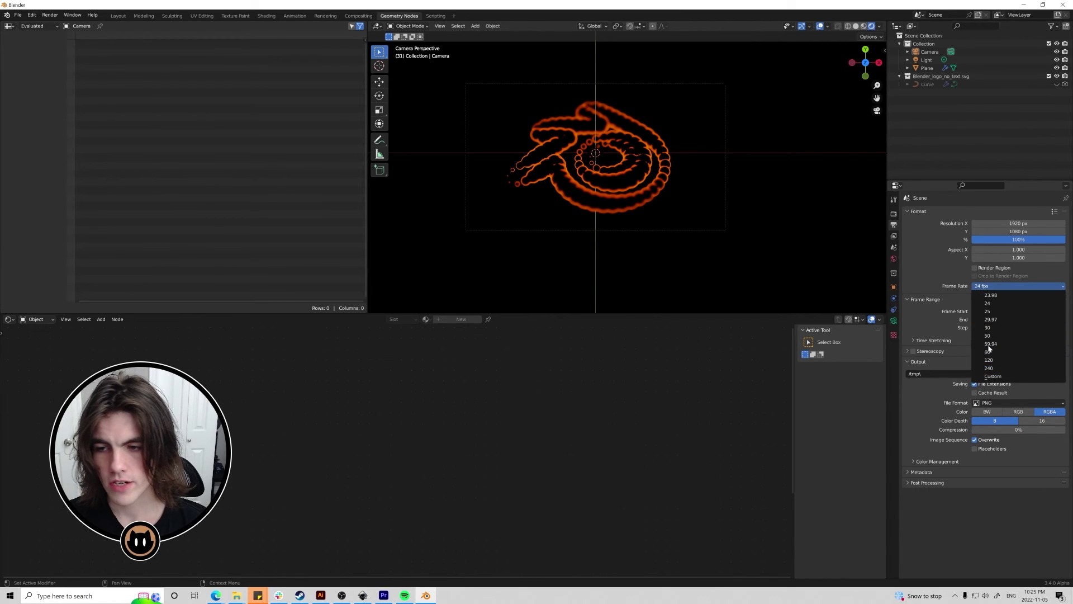
pyautogui.click(1053, 374)
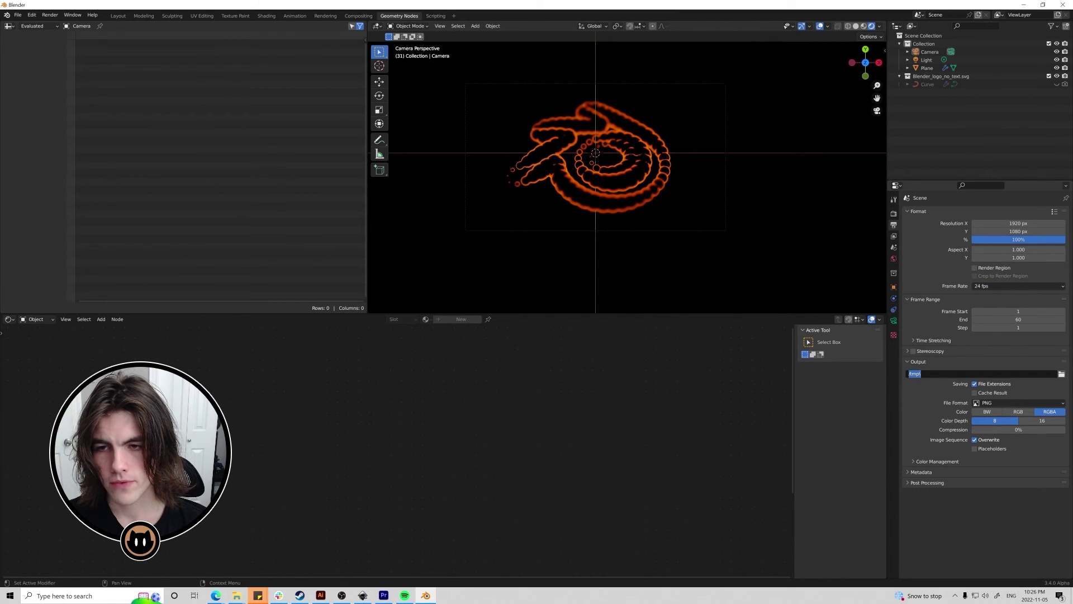
pyautogui.press('Escape')
pyautogui.click(894, 235)
pyautogui.click(894, 224)
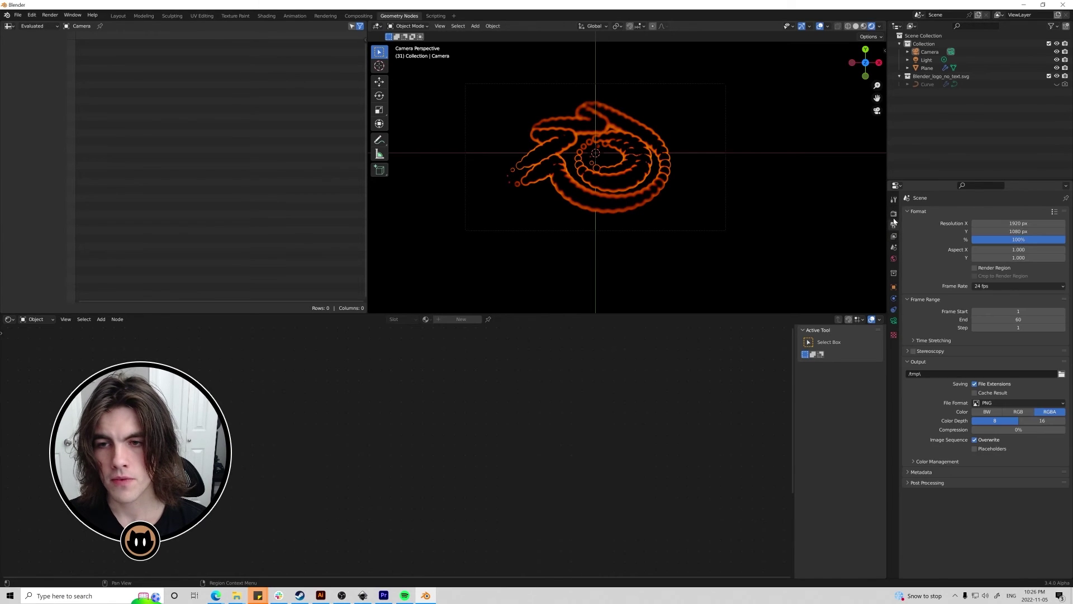
pyautogui.click(893, 213)
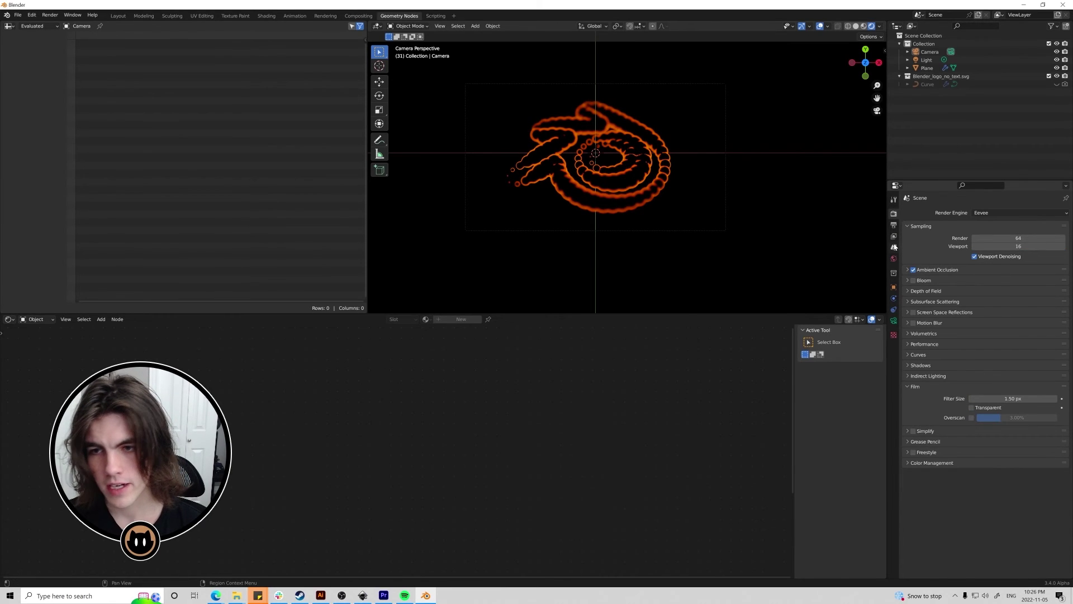
pyautogui.click(893, 236)
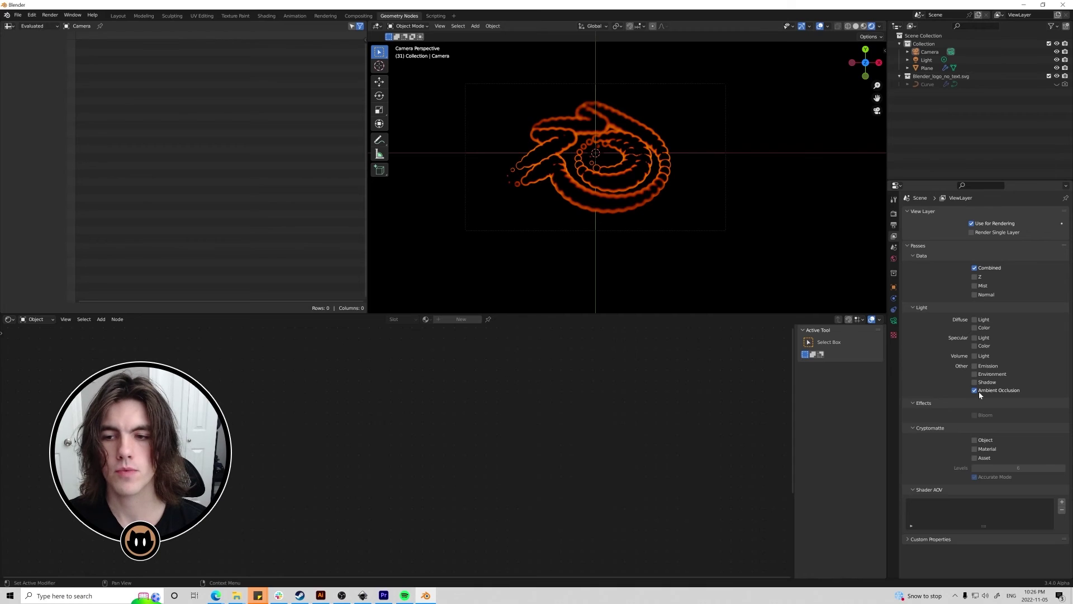
# Enable the Transparent film option in the render settings and check the logo through the camera.
pyautogui.click(893, 214)
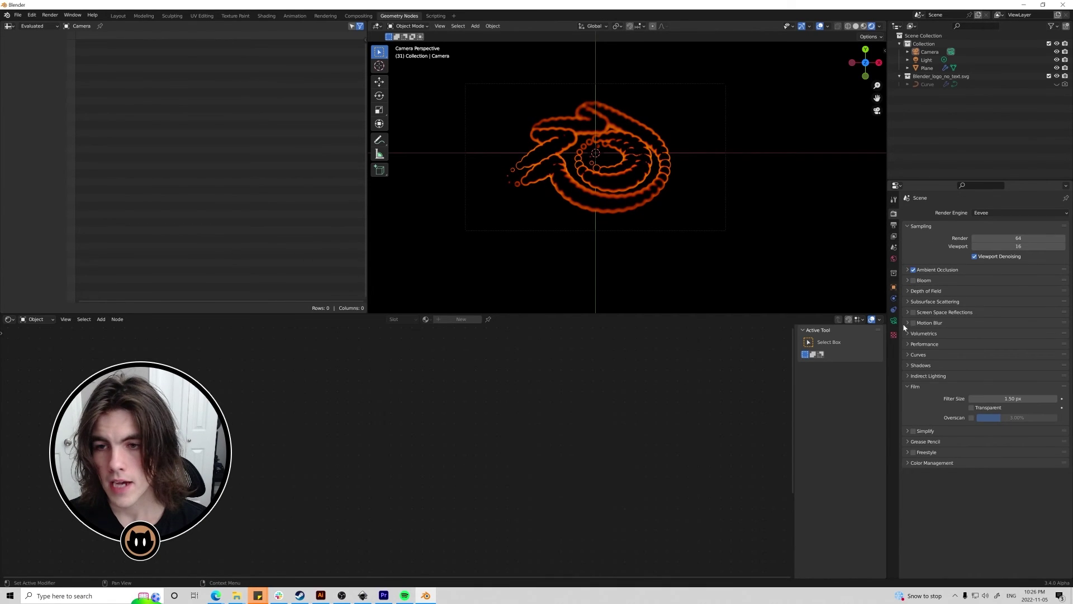
pyautogui.click(971, 408)
pyautogui.scroll(3, 726, 180)
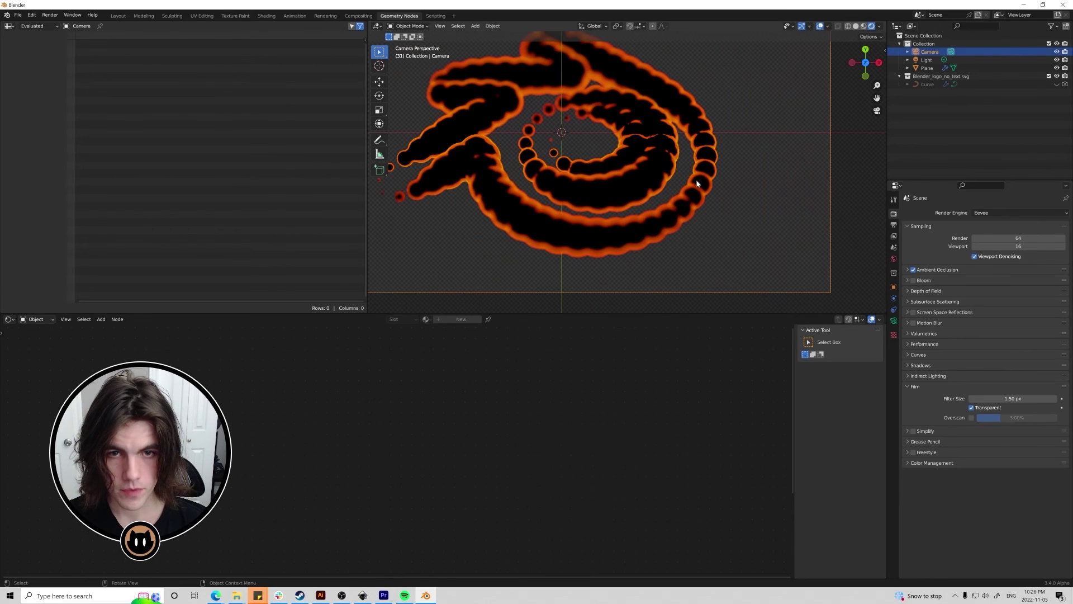
pyautogui.scroll(-1, 728, 180)
# Render the full animation and reposition the render window to watch the frames.
pyautogui.click(50, 15)
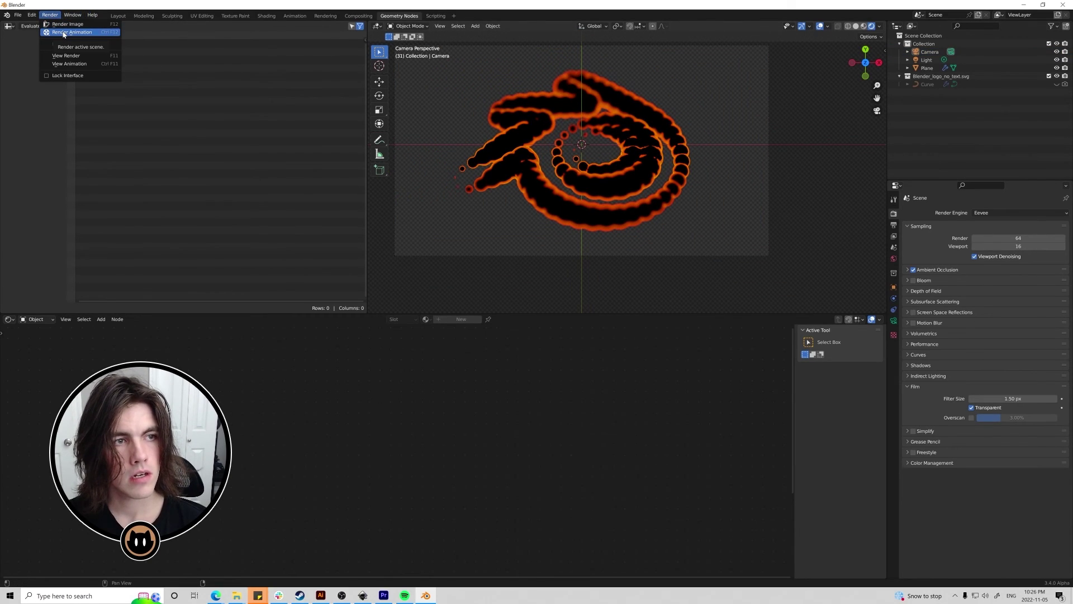
pyautogui.click(64, 32)
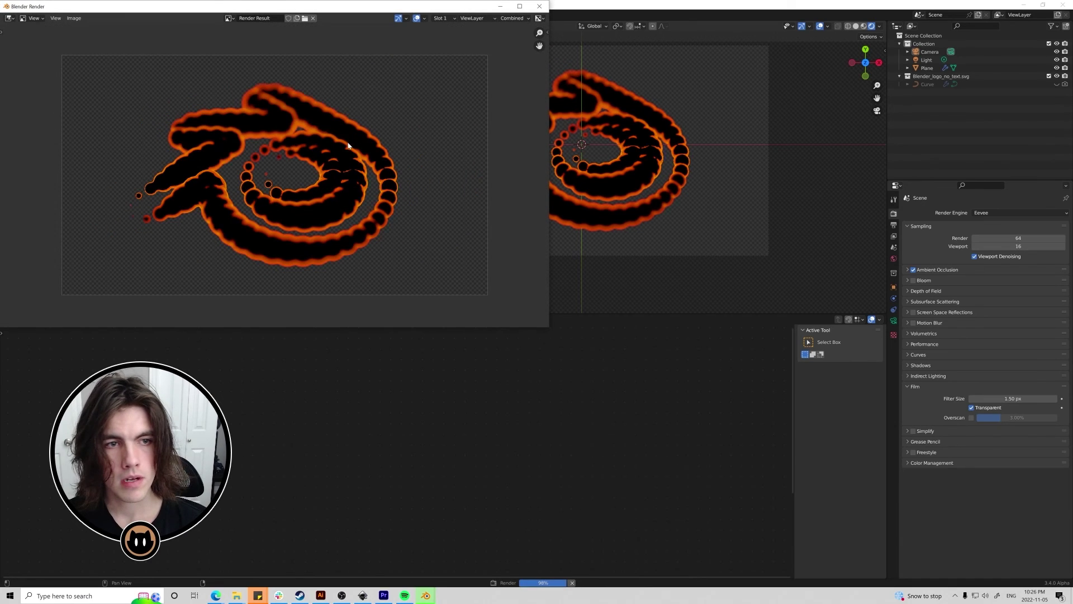
pyautogui.scroll(1, 352, 160)
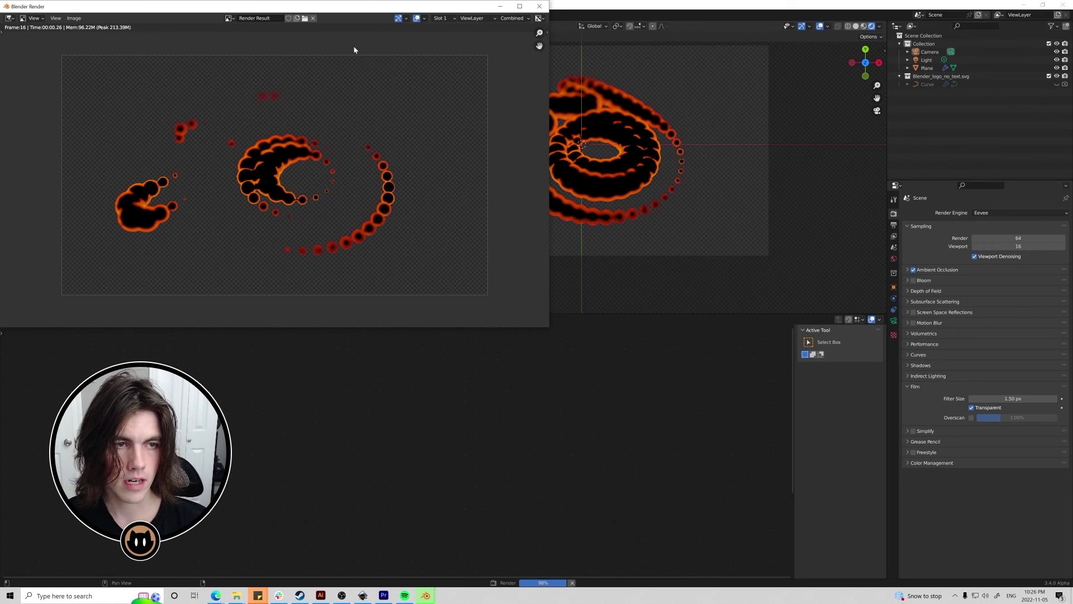
pyautogui.moveTo(375, 3); pyautogui.dragTo(390, 21)
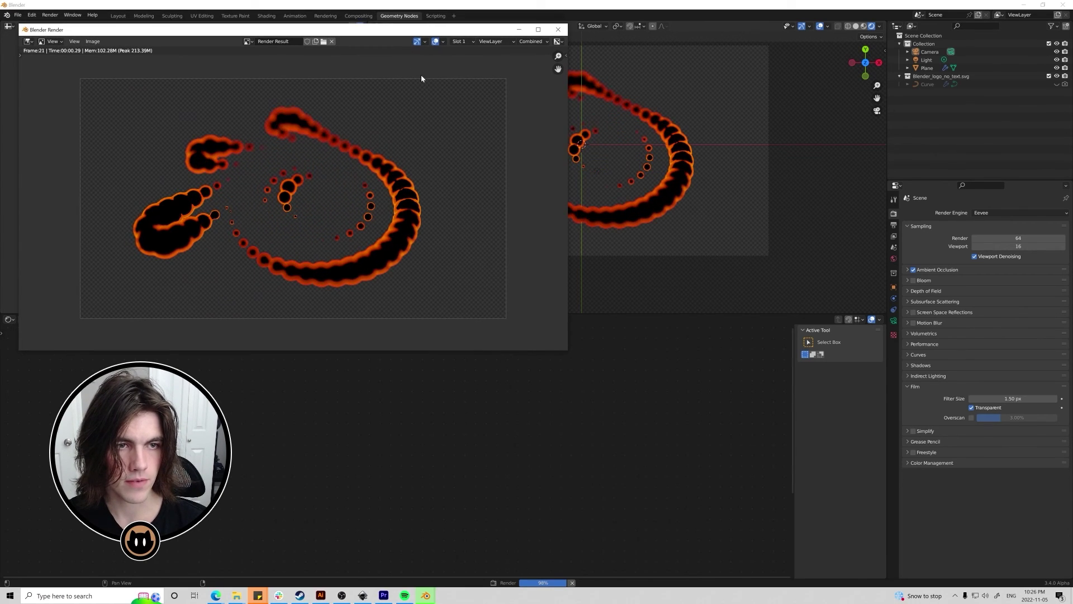